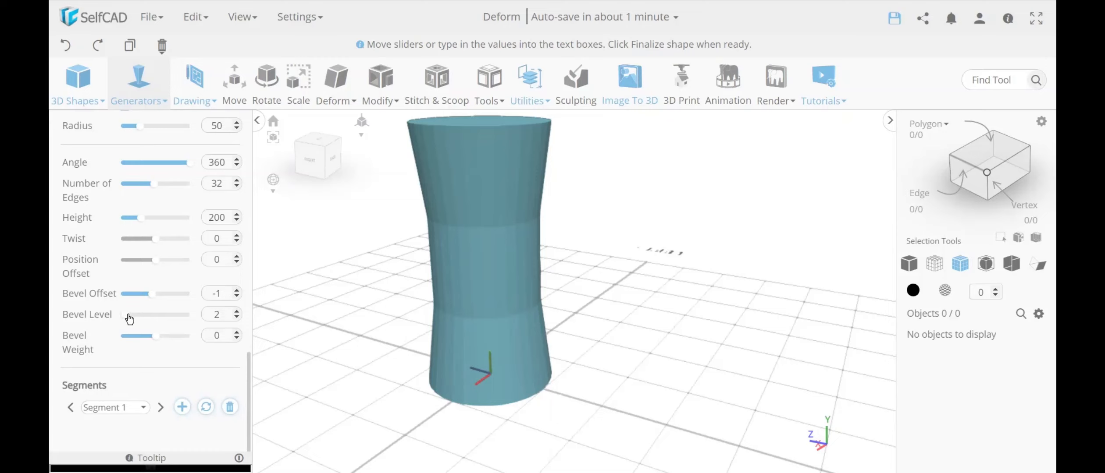
# Step: Set the generated shape's bevel level to 7, keep its bevel weight at 0, and finalize the shape
pyautogui.moveTo(130, 319); pyautogui.dragTo(143, 310)
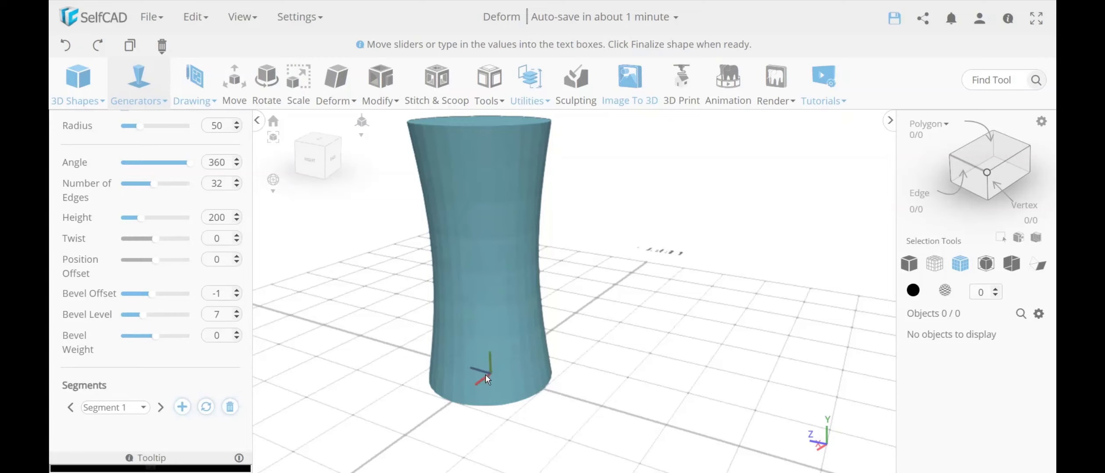
pyautogui.moveTo(158, 342); pyautogui.dragTo(134, 330)
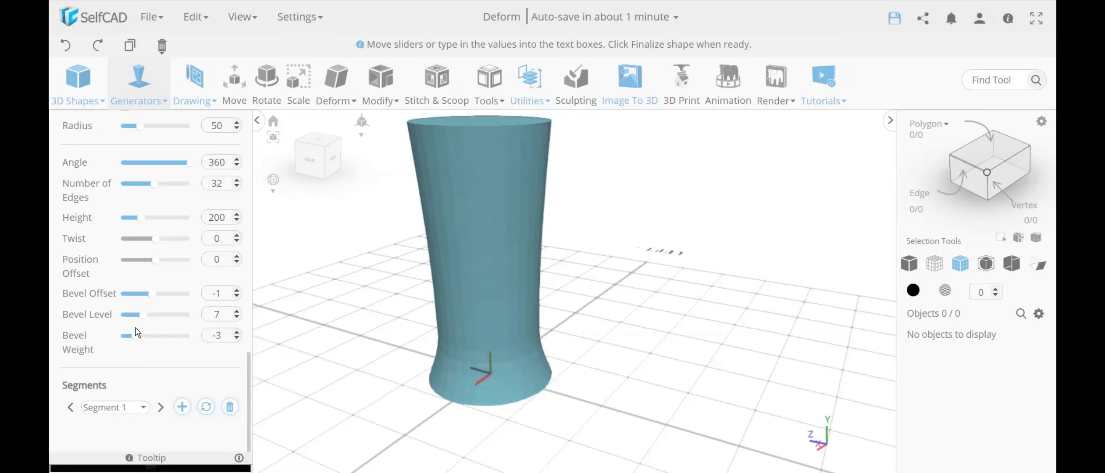
pyautogui.doubleClick(216, 335)
pyautogui.write('0')
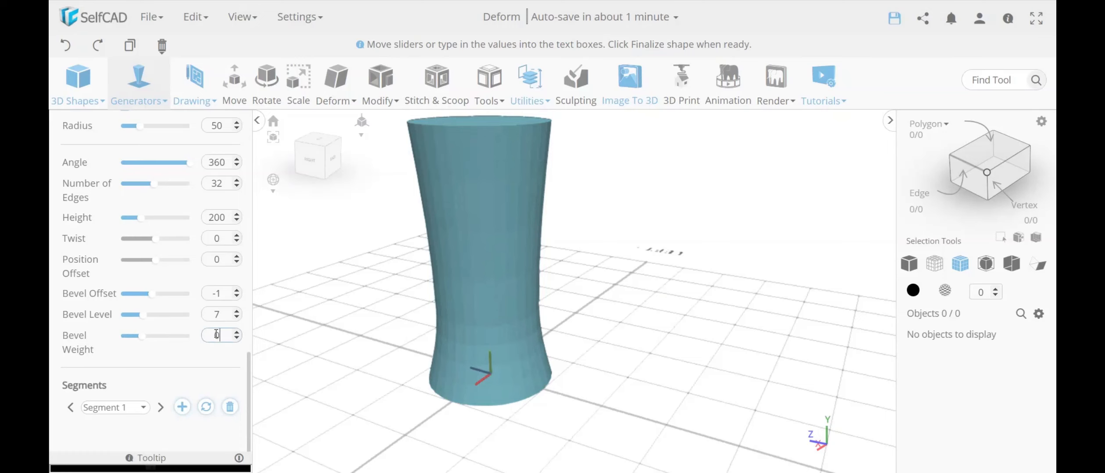
pyautogui.scroll(5, 211, 307)
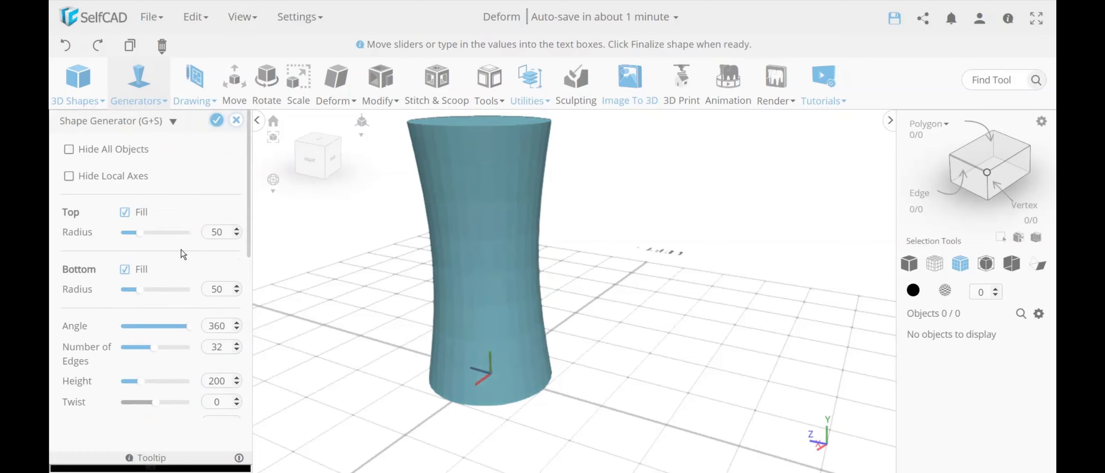
pyautogui.click(215, 119)
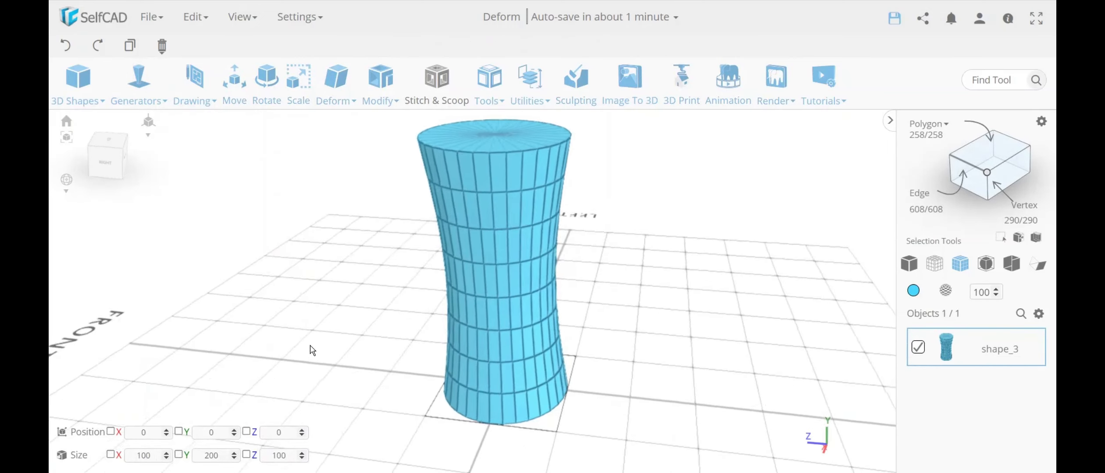
pyautogui.moveTo(577, 373); pyautogui.dragTo(525, 208, button='right')
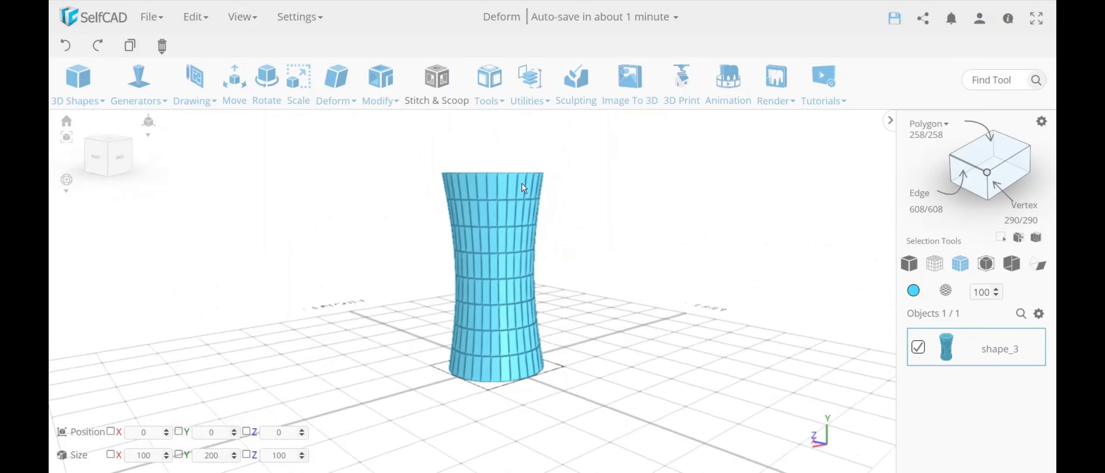
pyautogui.moveTo(517, 393); pyautogui.dragTo(571, 268, button='right')
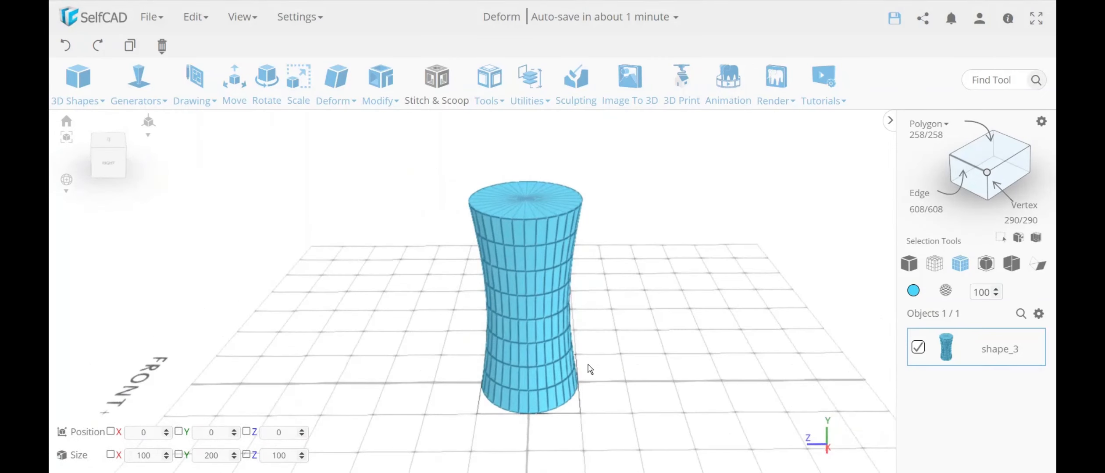
pyautogui.click(78, 81)
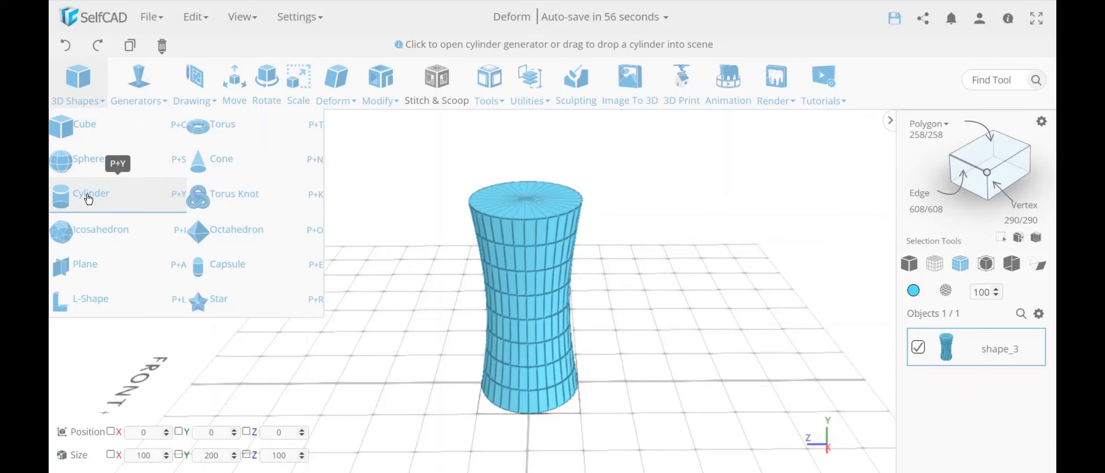
pyautogui.moveTo(78, 99)
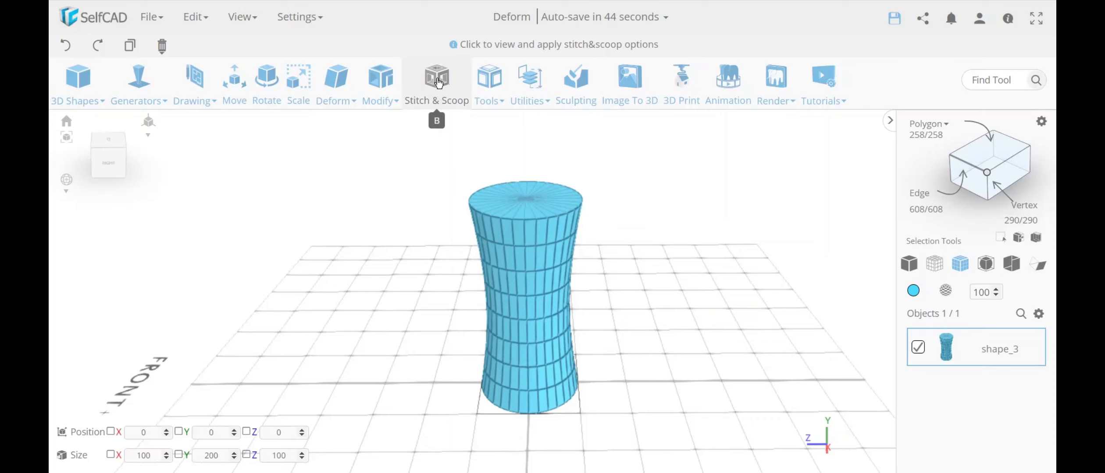
pyautogui.moveTo(581, 343); pyautogui.dragTo(425, 296)
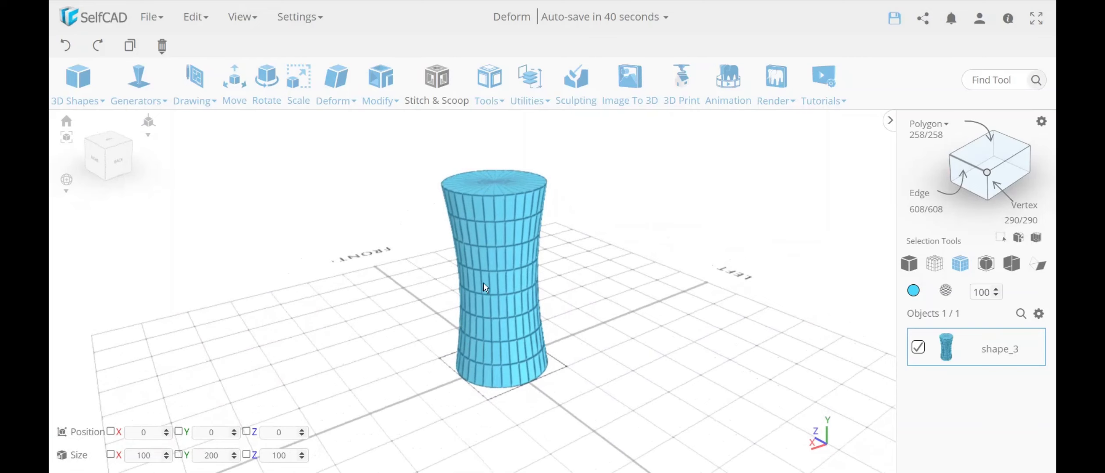
pyautogui.moveTo(514, 384); pyautogui.dragTo(572, 216)
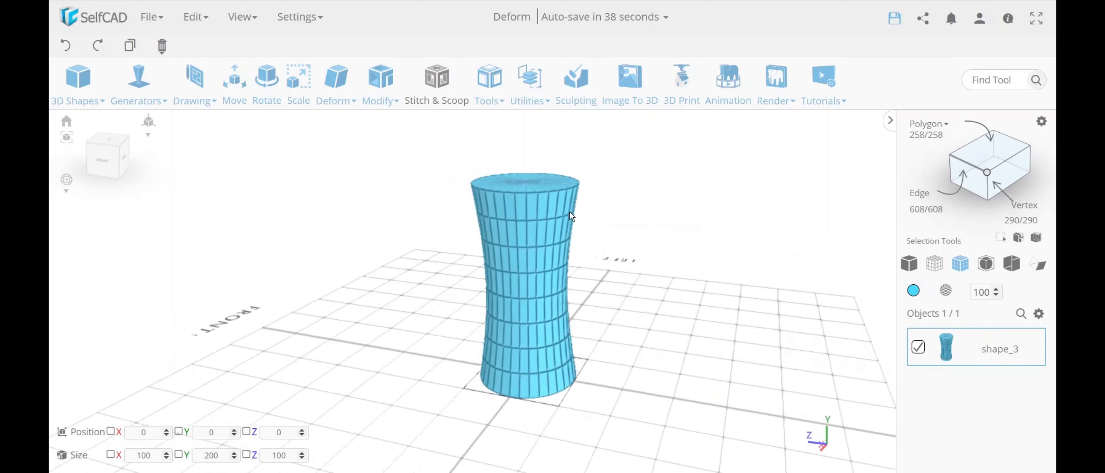
pyautogui.click(95, 94)
pyautogui.moveTo(76, 156); pyautogui.dragTo(700, 379)
pyautogui.press('Delete')
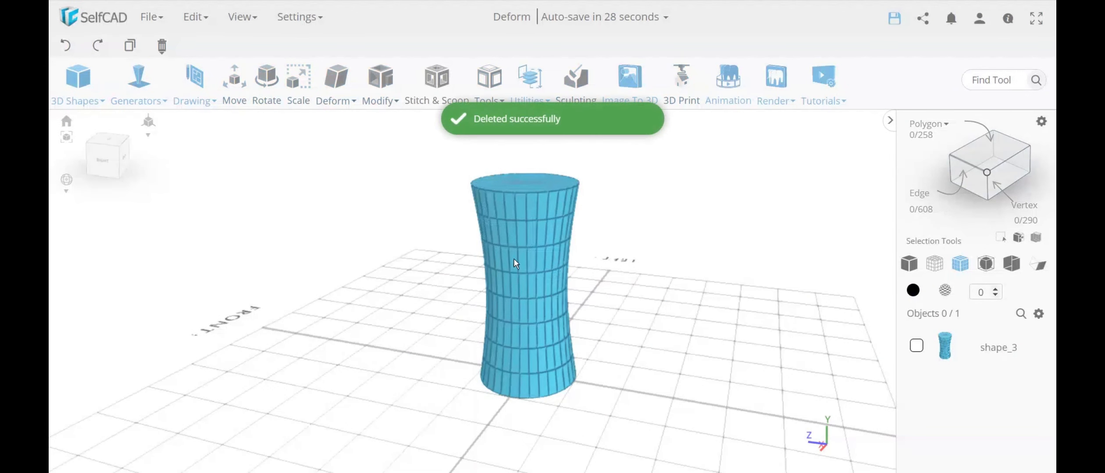
# Step: Move the curved shape away from the grid centre to about X -230, Z -237, and deselect it
pyautogui.click(544, 272)
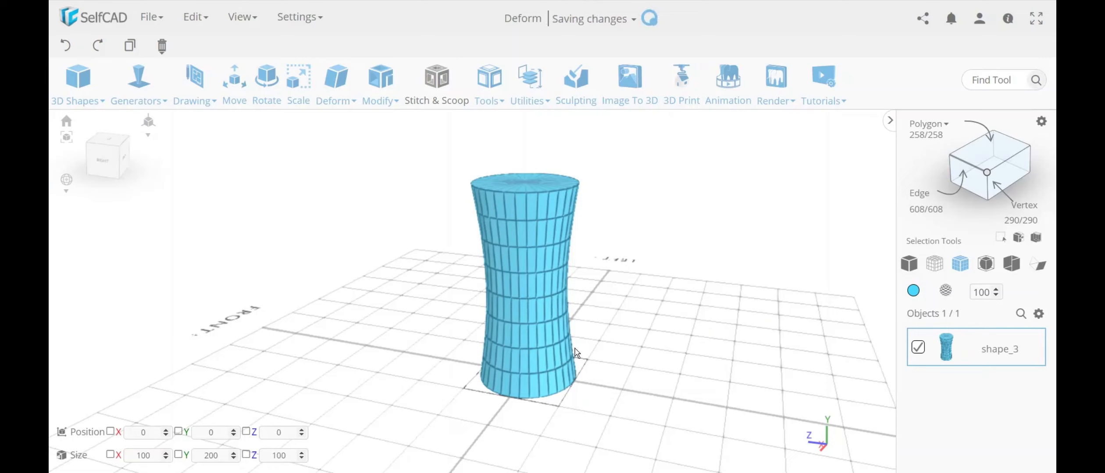
pyautogui.click(234, 81)
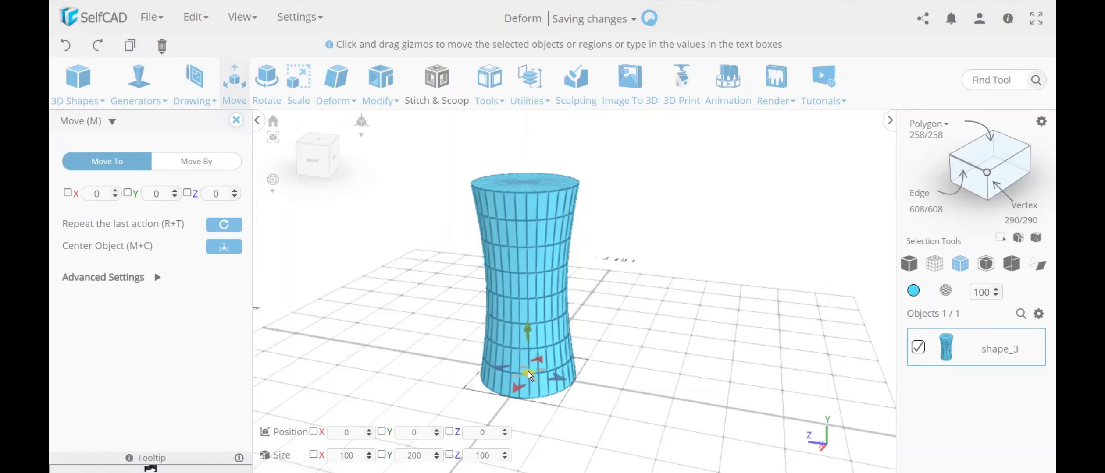
pyautogui.moveTo(528, 371); pyautogui.dragTo(768, 319)
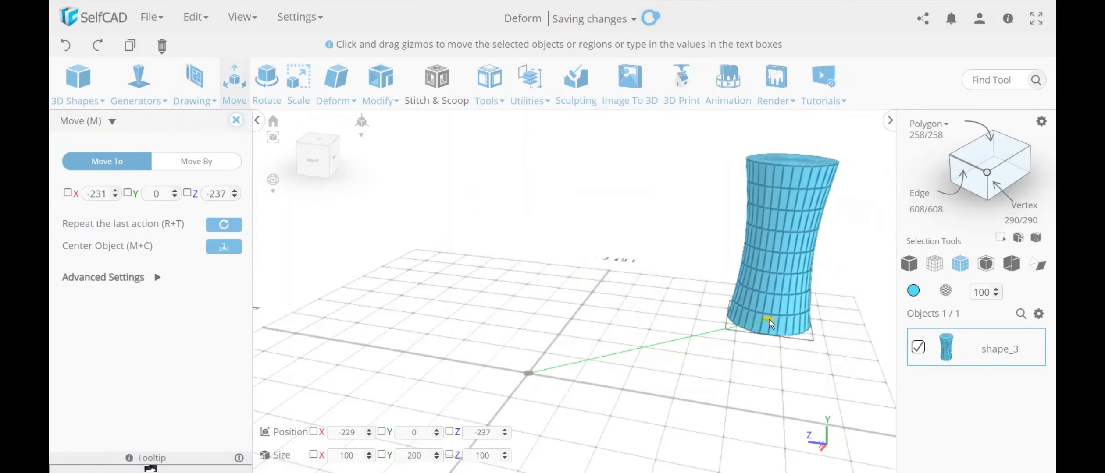
pyautogui.click(235, 119)
pyautogui.click(377, 344)
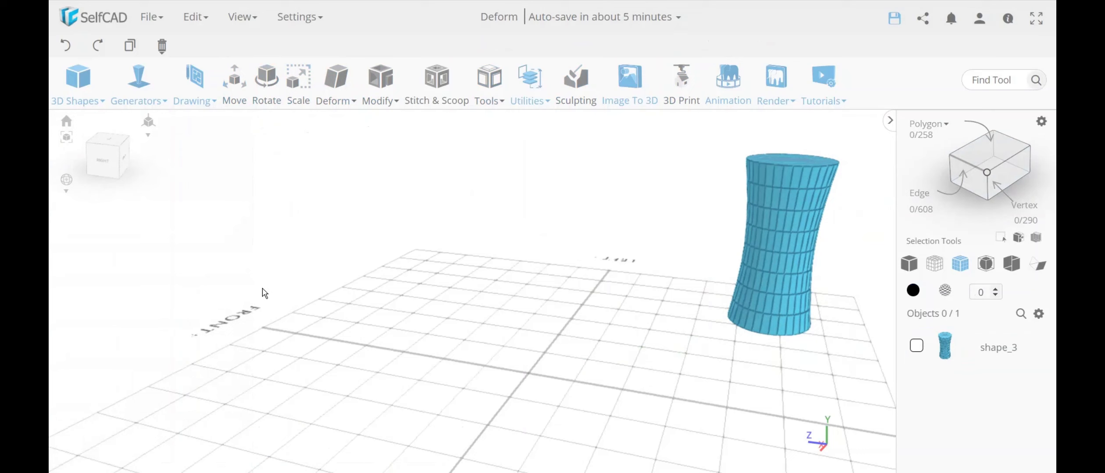
# Step: Start a new cylinder at the grid centre and set its height to 200
pyautogui.click(72, 99)
pyautogui.click(91, 194)
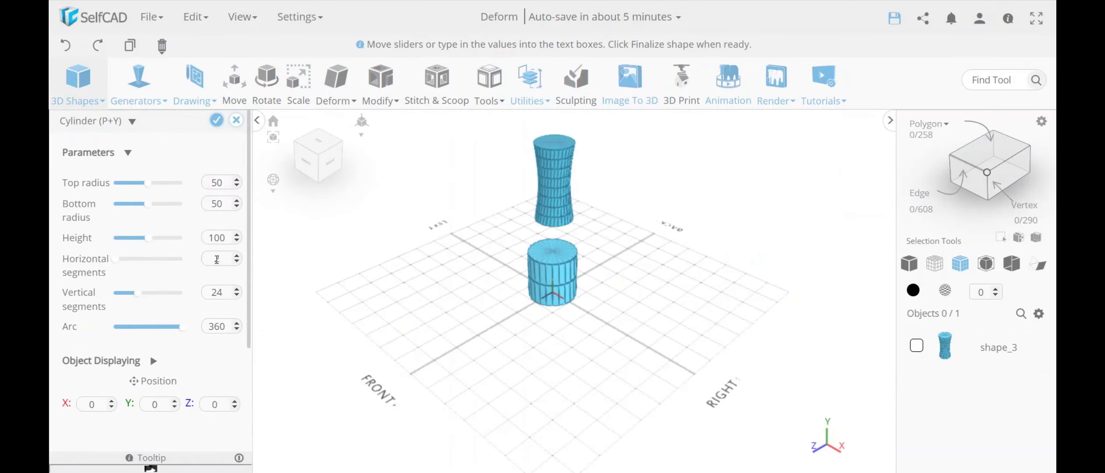
pyautogui.doubleClick(222, 238)
pyautogui.write('200')
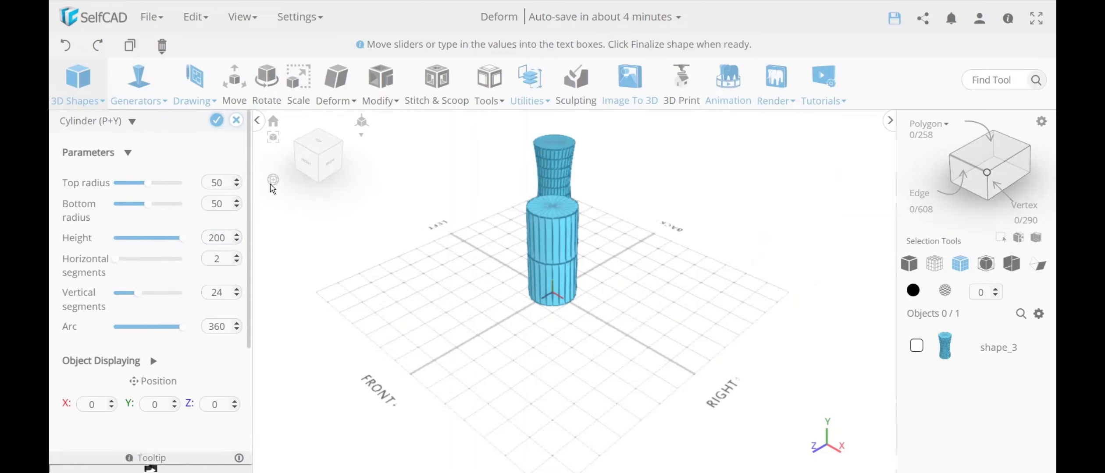
pyautogui.moveTo(691, 284); pyautogui.dragTo(421, 245)
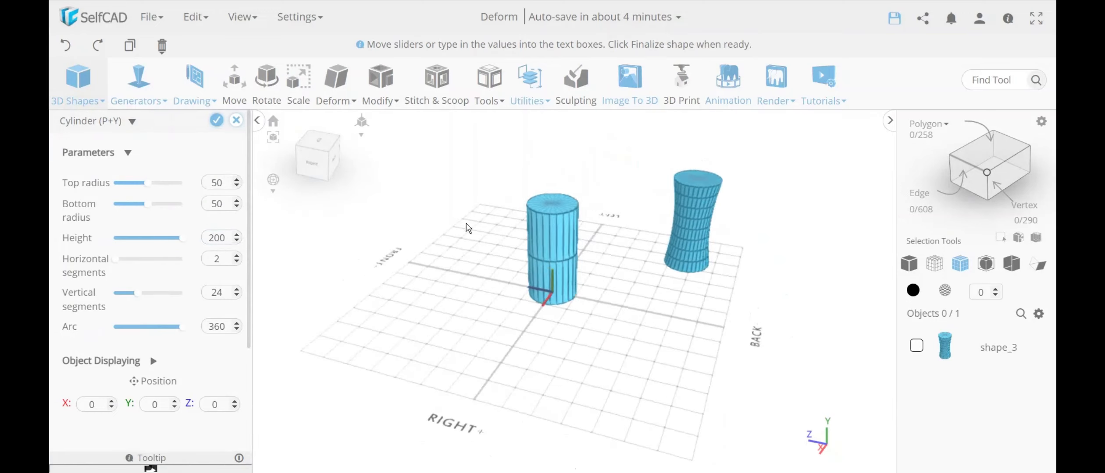
pyautogui.moveTo(421, 285); pyautogui.dragTo(563, 251)
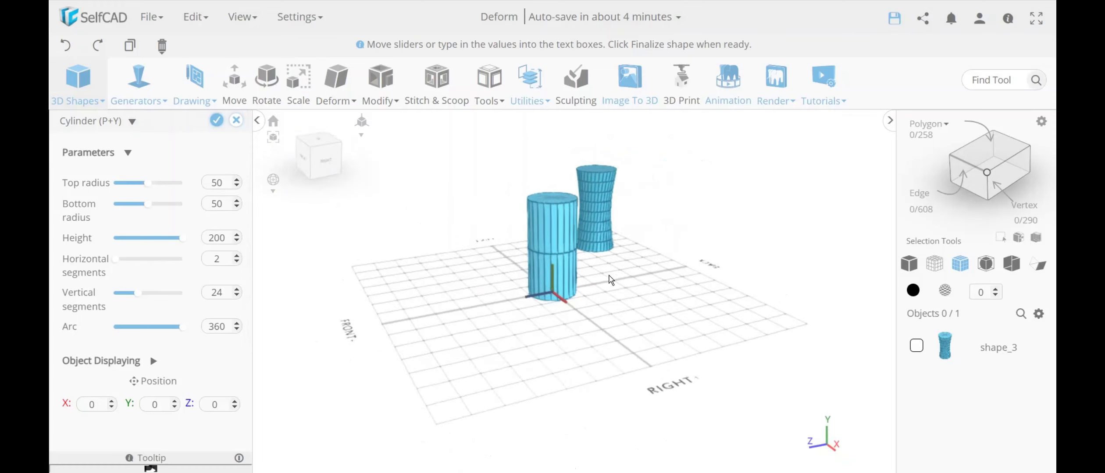
pyautogui.moveTo(611, 280); pyautogui.dragTo(578, 284)
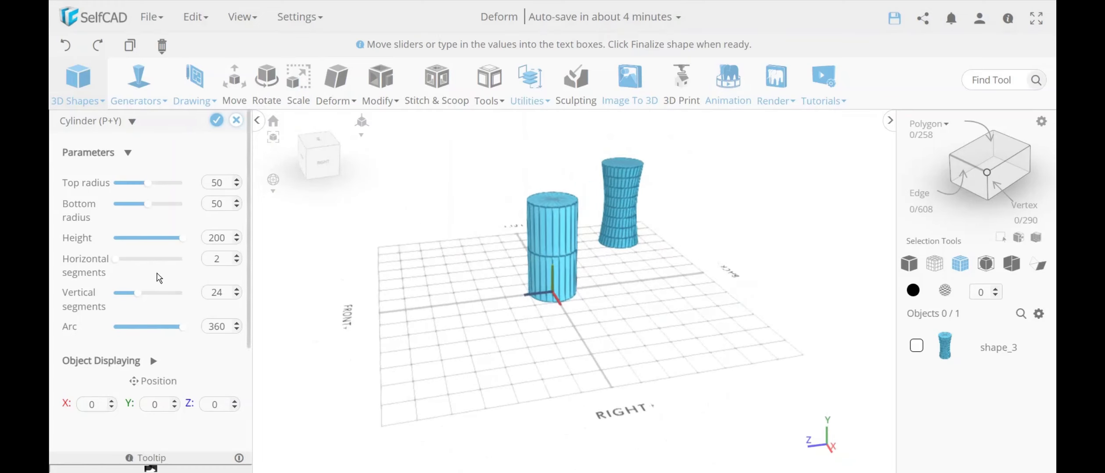
# Step: Try 1 horizontal segment on the cylinder, set the count back to 2, and finalize the cylinder
pyautogui.click(113, 259)
pyautogui.click(114, 259)
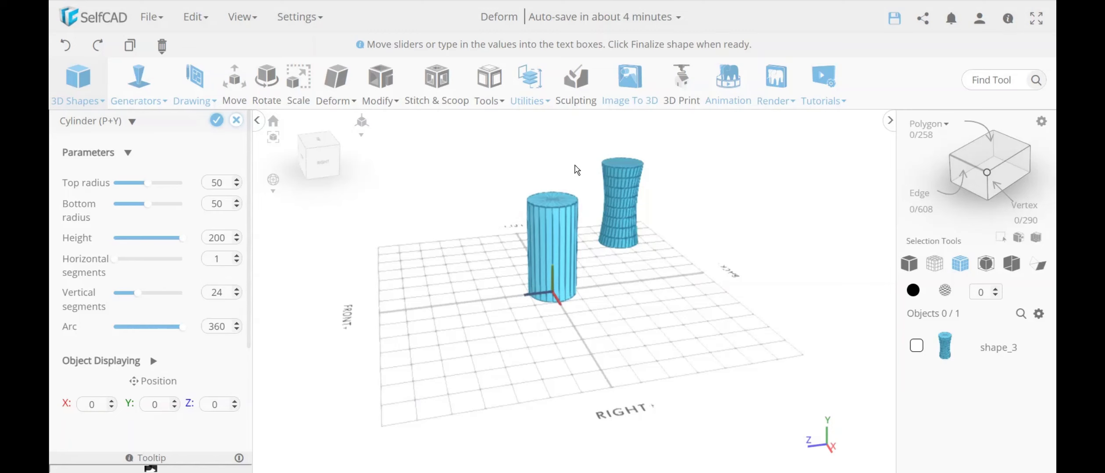
pyautogui.scroll(3, 564, 242)
pyautogui.moveTo(567, 262)
pyautogui.mouseDown()
pyautogui.moveTo(549, 257)
pyautogui.moveTo(549, 271)
pyautogui.mouseUp()
pyautogui.click(236, 255)
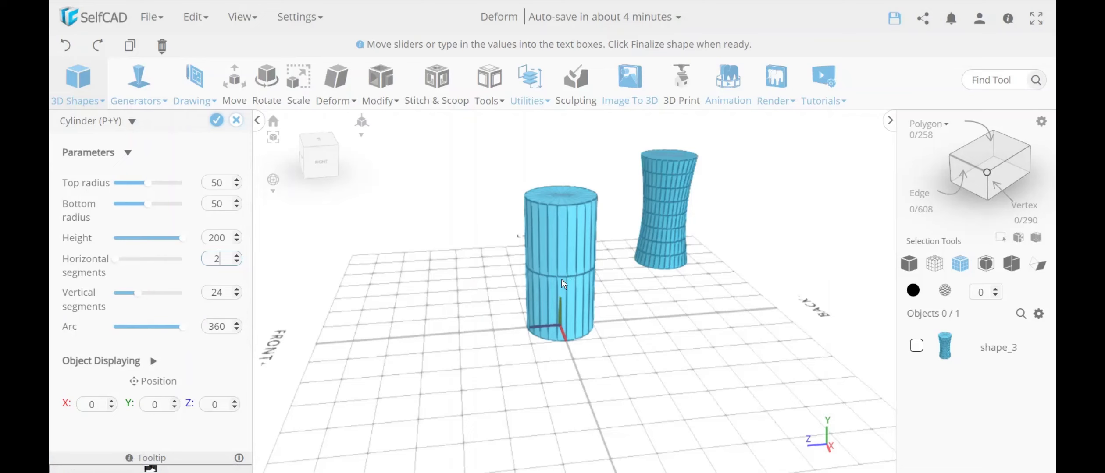
pyautogui.click(216, 121)
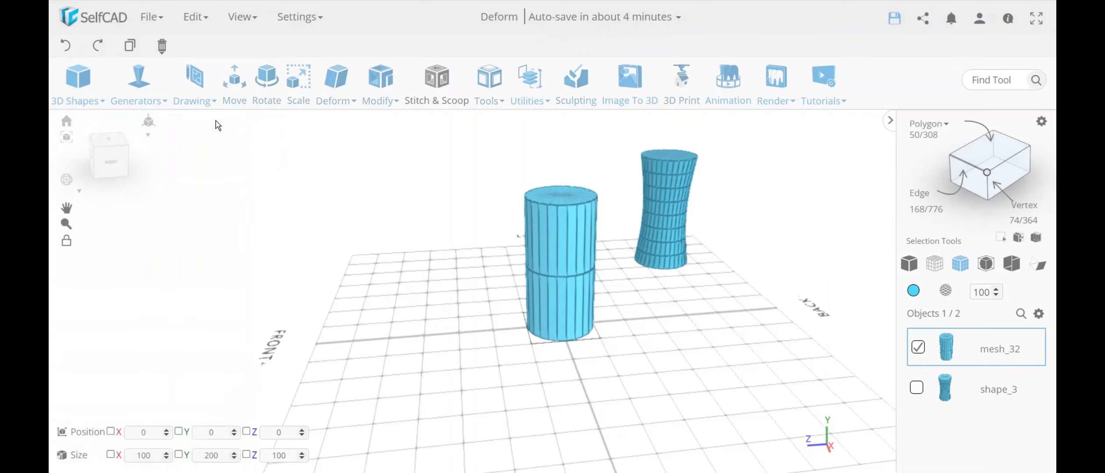
# Step: Select the cylinder's whole horizontal middle edge ring, using edge selection with Loop selection enabled
pyautogui.scroll(3, 612, 292)
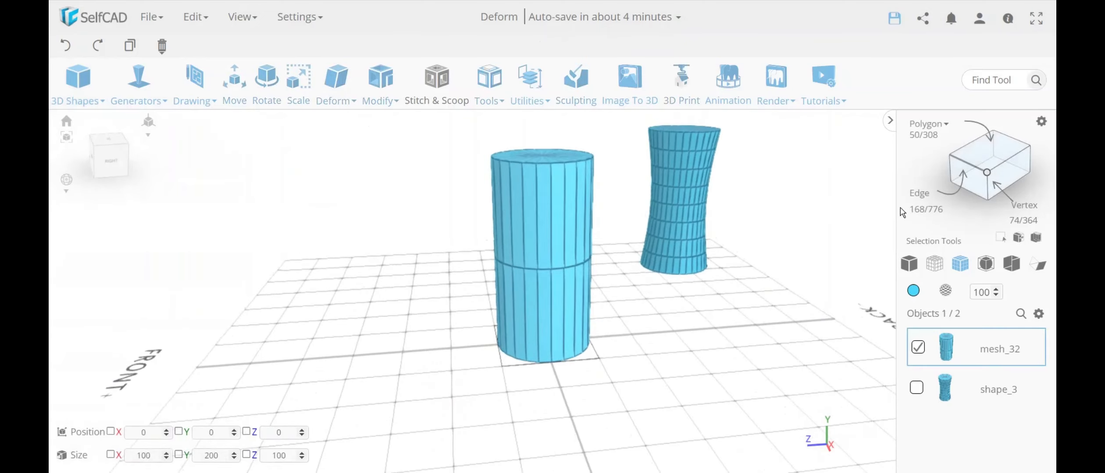
pyautogui.click(957, 165)
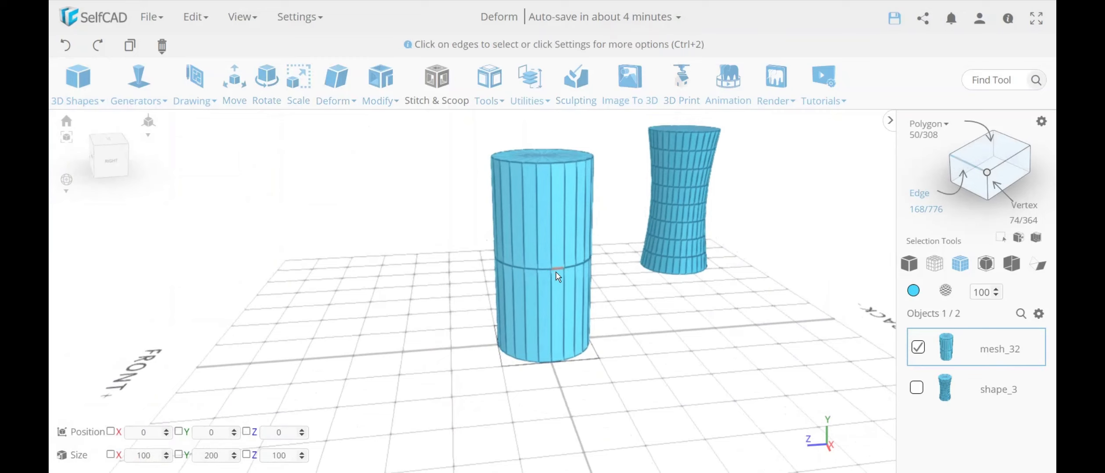
pyautogui.click(546, 269)
pyautogui.click(534, 270)
pyautogui.click(670, 308)
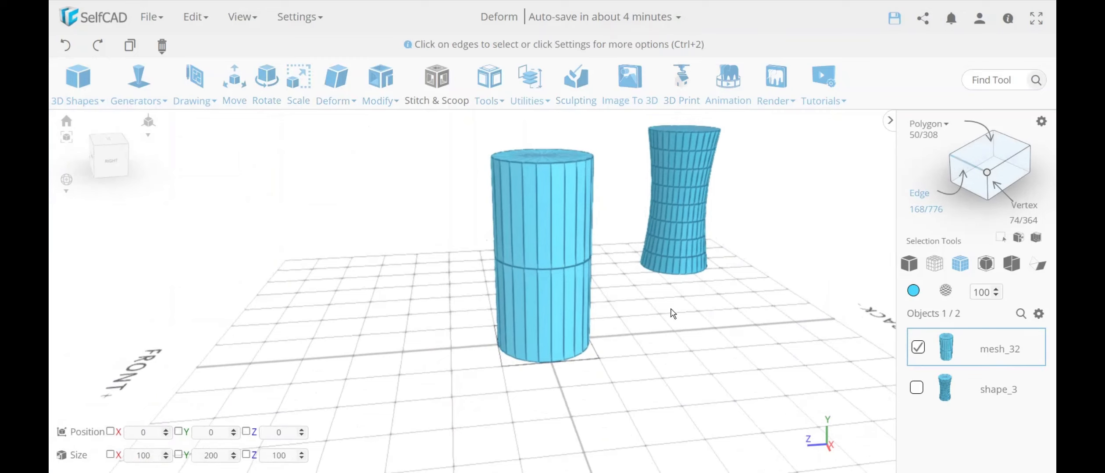
pyautogui.click(1041, 121)
pyautogui.click(228, 204)
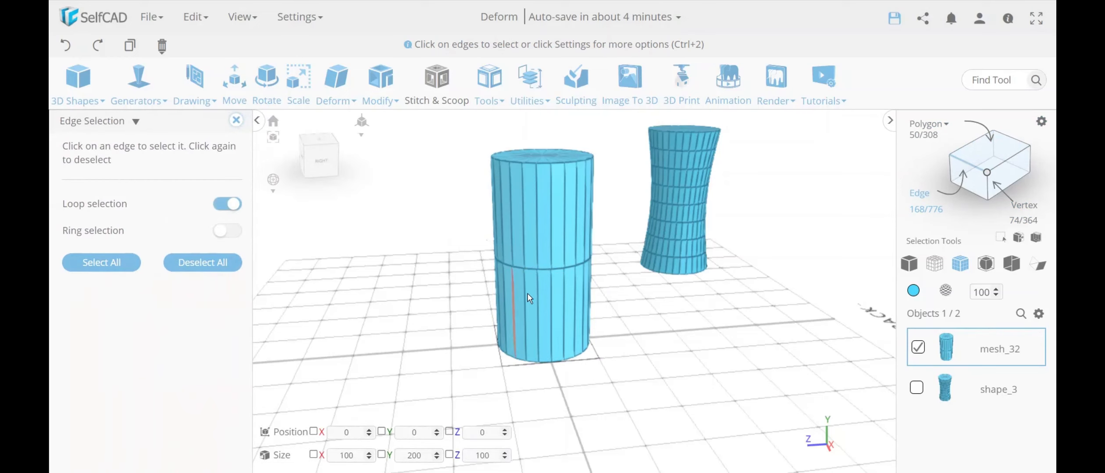
pyautogui.click(555, 273)
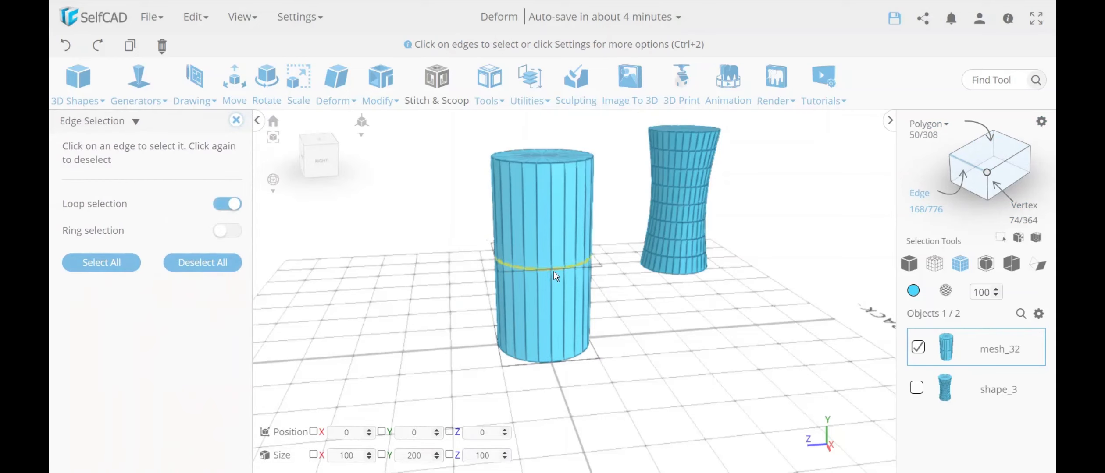
pyautogui.click(236, 120)
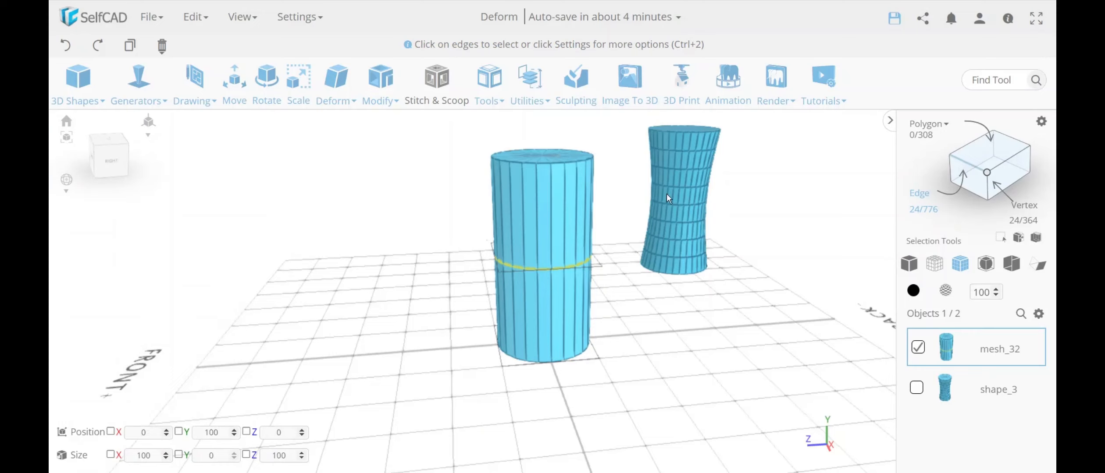
# Step: Scale the selected middle edge loop to a size of 75 in X and 75 in Z, and deselect the loop
pyautogui.doubleClick(144, 456)
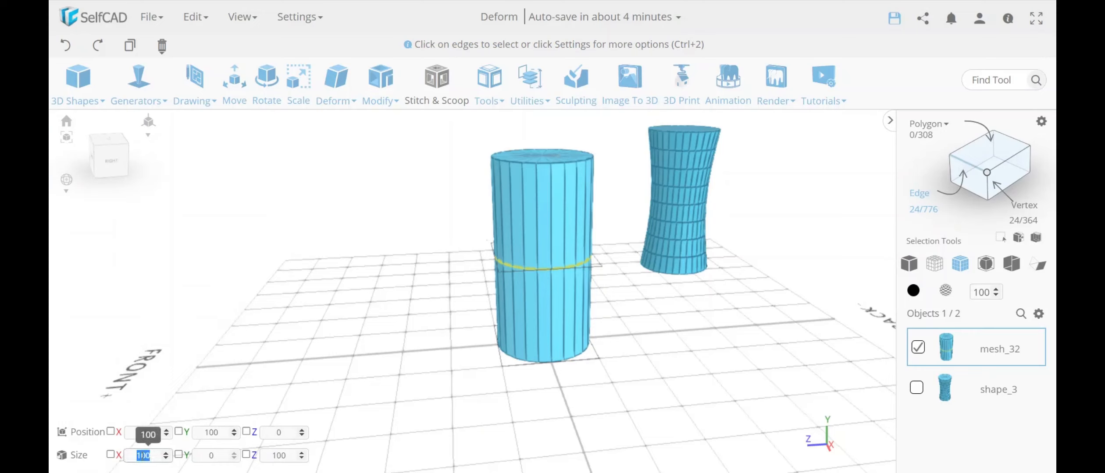
pyautogui.write('75')
pyautogui.press('Return')
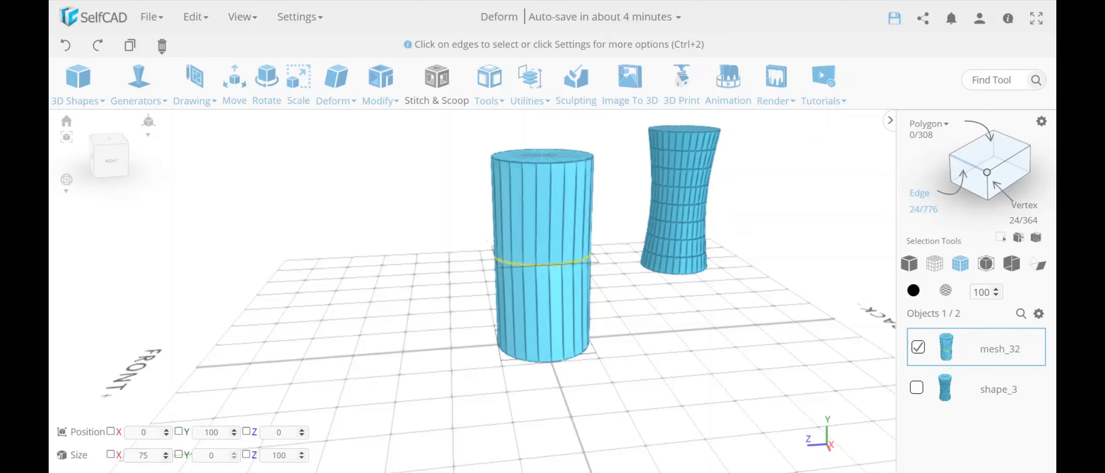
pyautogui.doubleClick(284, 456)
pyautogui.write('75')
pyautogui.press('Return')
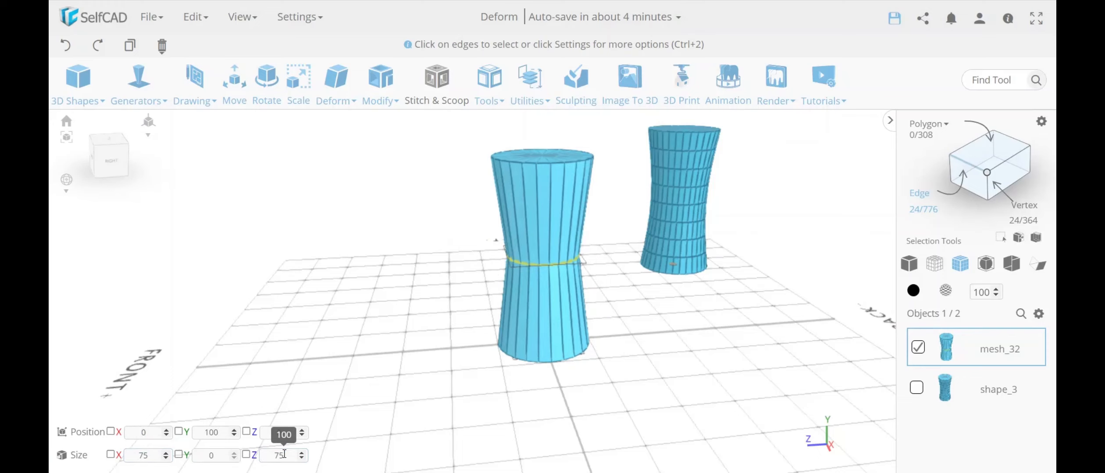
pyautogui.click(422, 312)
pyautogui.moveTo(422, 312); pyautogui.dragTo(412, 302, button='right')
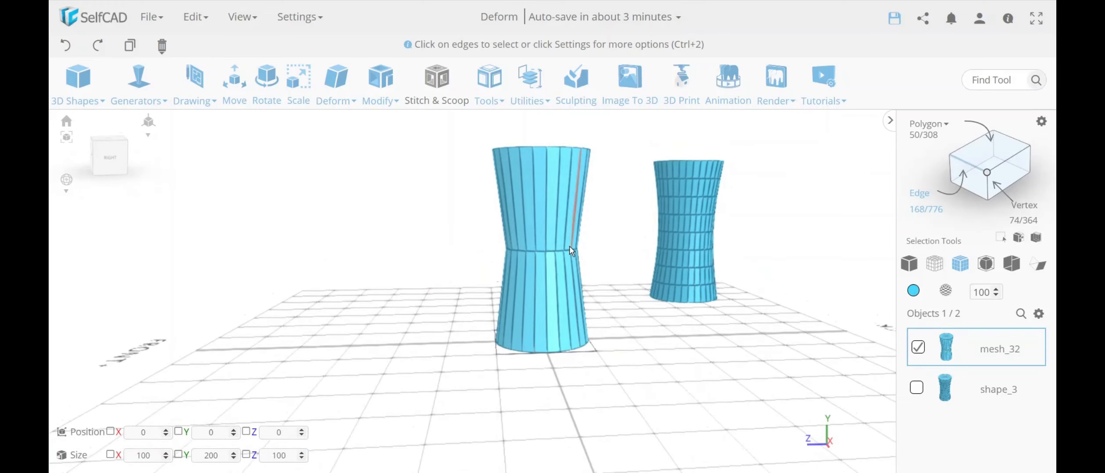
pyautogui.moveTo(683, 330); pyautogui.dragTo(661, 358, button='right')
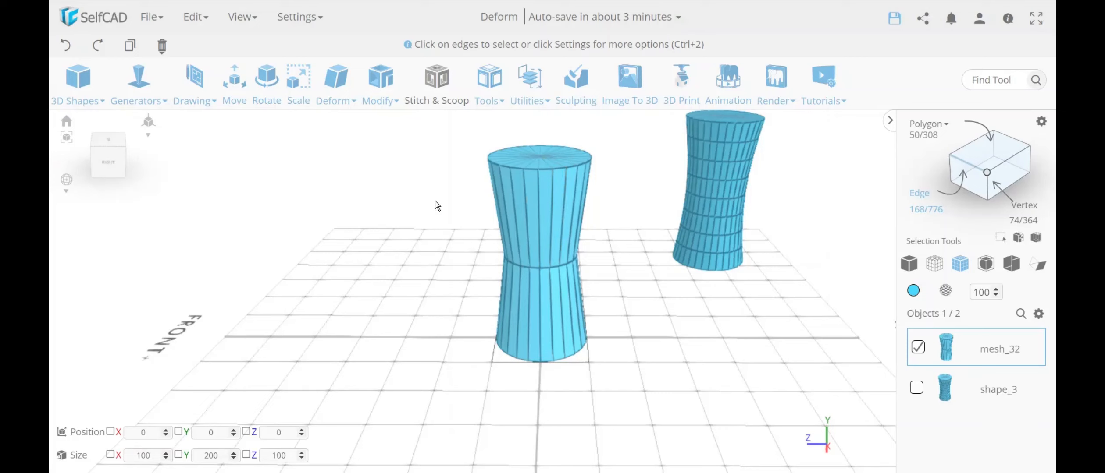
# Step: Try adding two horizontal edge loops to the cylinder's upper half using Edit Details with Automatic Loop Finding, and discard the changes
pyautogui.moveTo(380, 81)
pyautogui.click(384, 376)
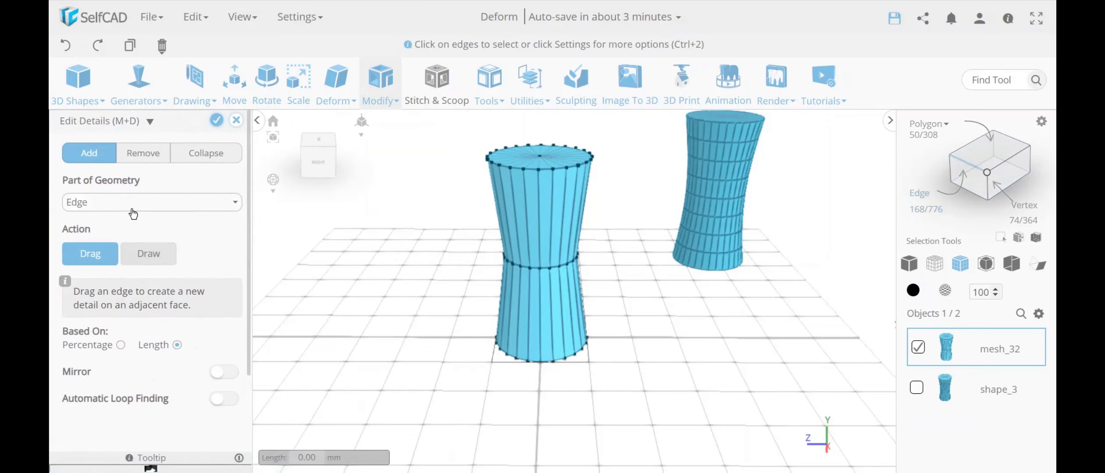
pyautogui.click(224, 400)
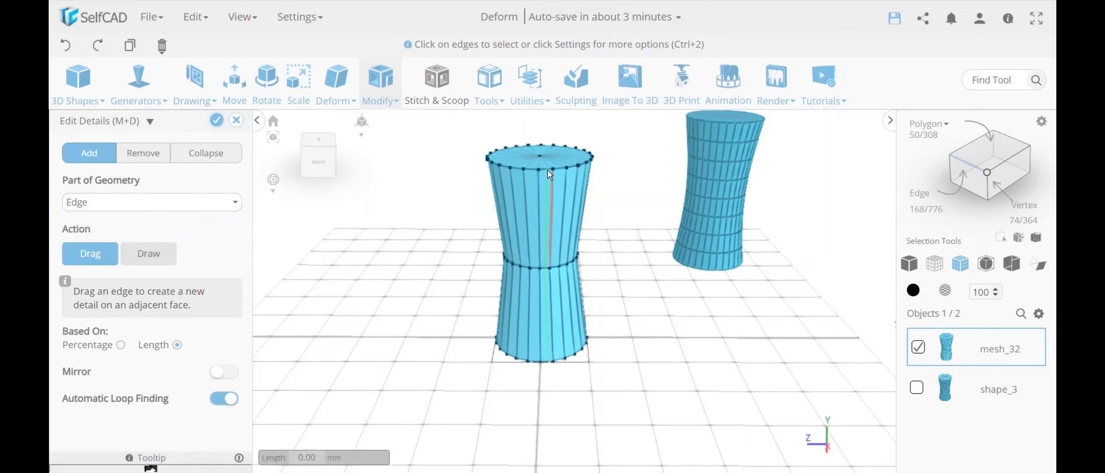
pyautogui.moveTo(549, 202); pyautogui.dragTo(548, 221)
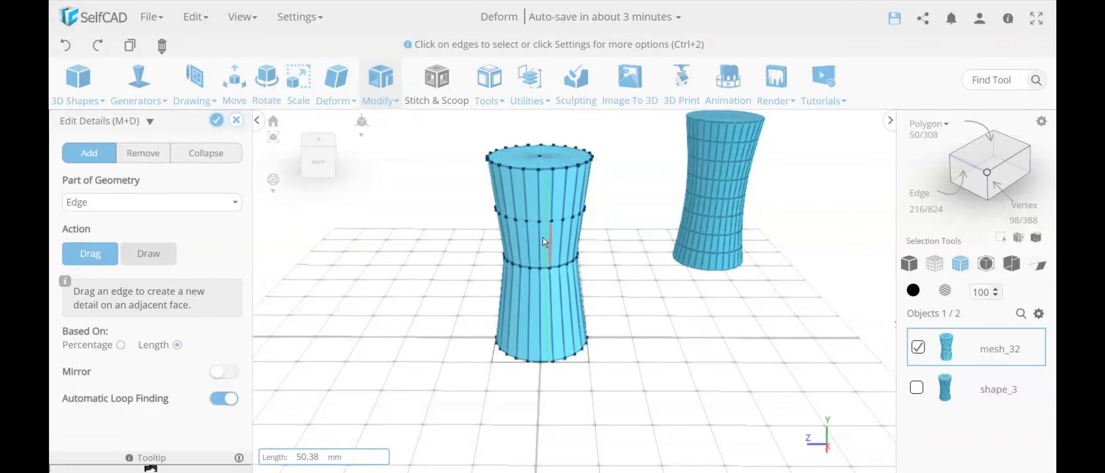
pyautogui.click(545, 242)
pyautogui.click(236, 122)
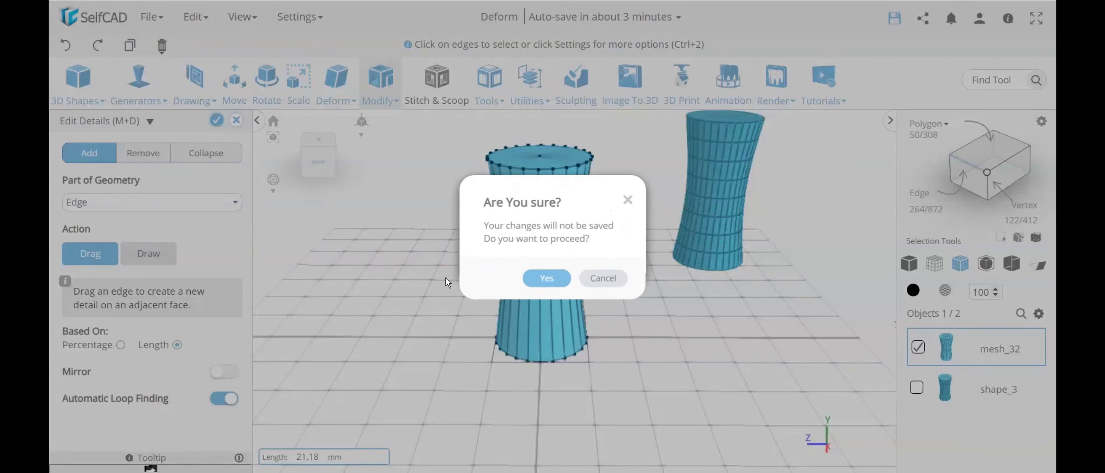
pyautogui.click(526, 284)
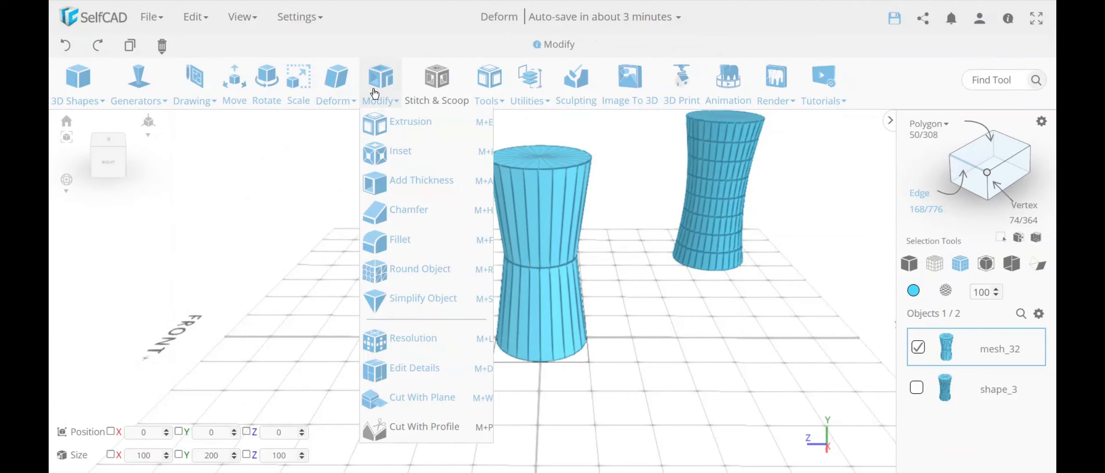
# Step: Try rounding the narrow-waisted cylinder with Round Object, comparing smoothness 2 and 1
pyautogui.click(434, 271)
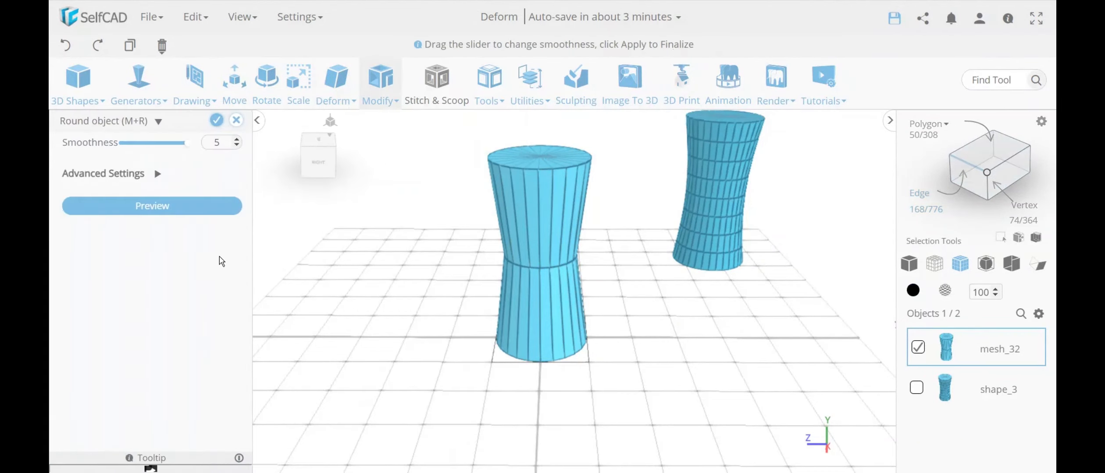
pyautogui.click(134, 143)
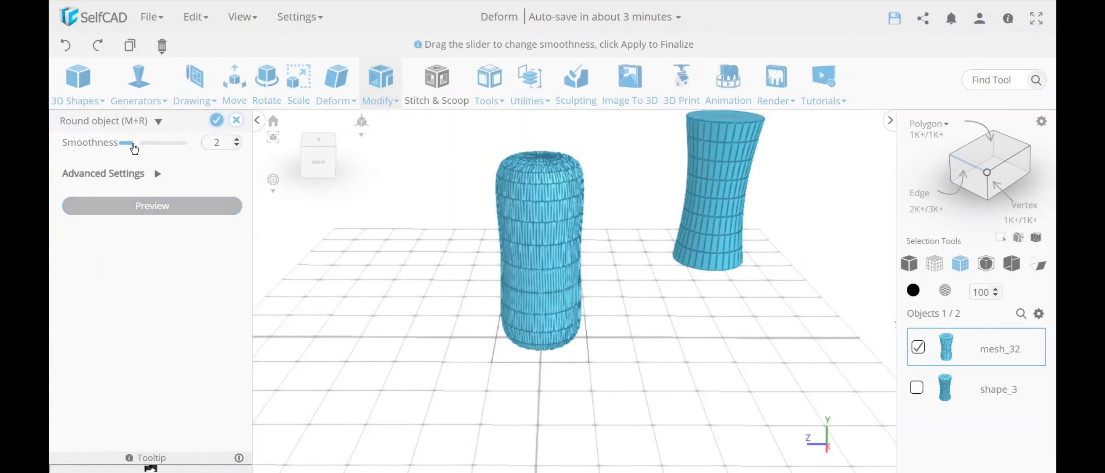
pyautogui.moveTo(293, 205); pyautogui.dragTo(374, 260)
pyautogui.moveTo(548, 277); pyautogui.dragTo(481, 265)
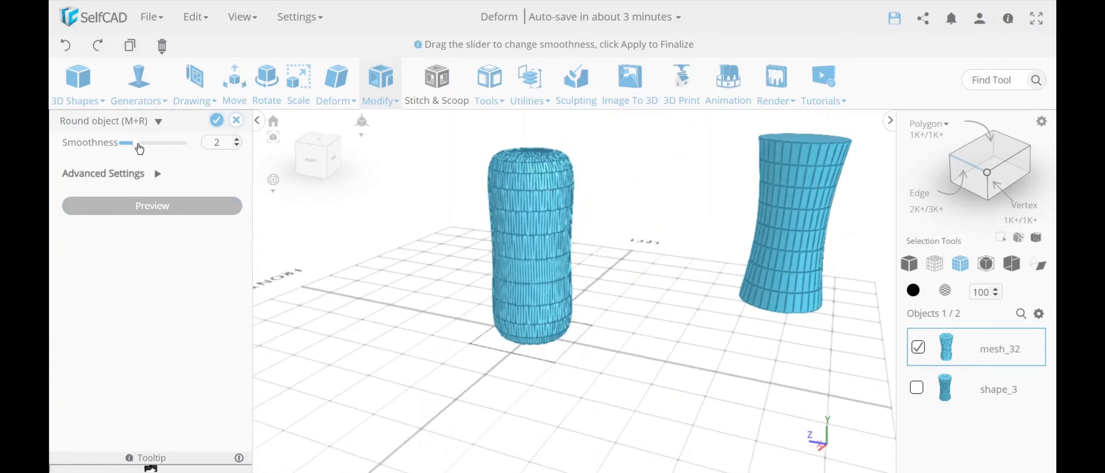
pyautogui.moveTo(136, 145); pyautogui.dragTo(120, 144)
pyautogui.moveTo(597, 348); pyautogui.dragTo(705, 341)
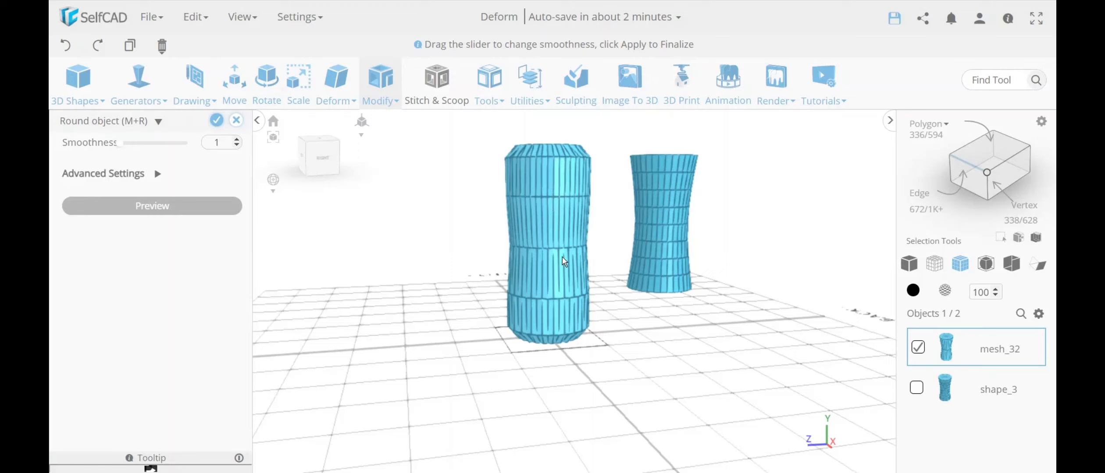
# Step: Set the rounding smoothness back to 2, inspect the shape's ends, and discard the rounding
pyautogui.click(236, 139)
pyautogui.scroll(4, 565, 281)
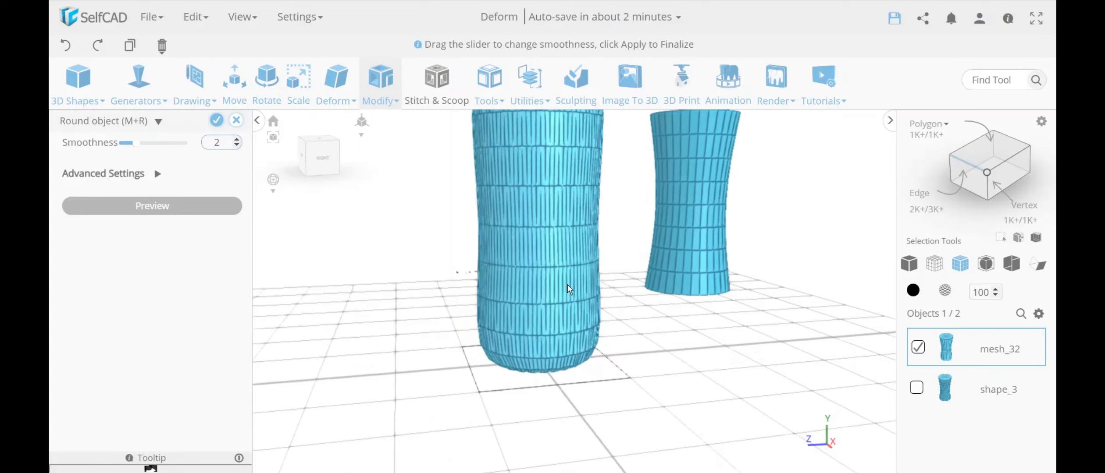
pyautogui.scroll(-3, 556, 234)
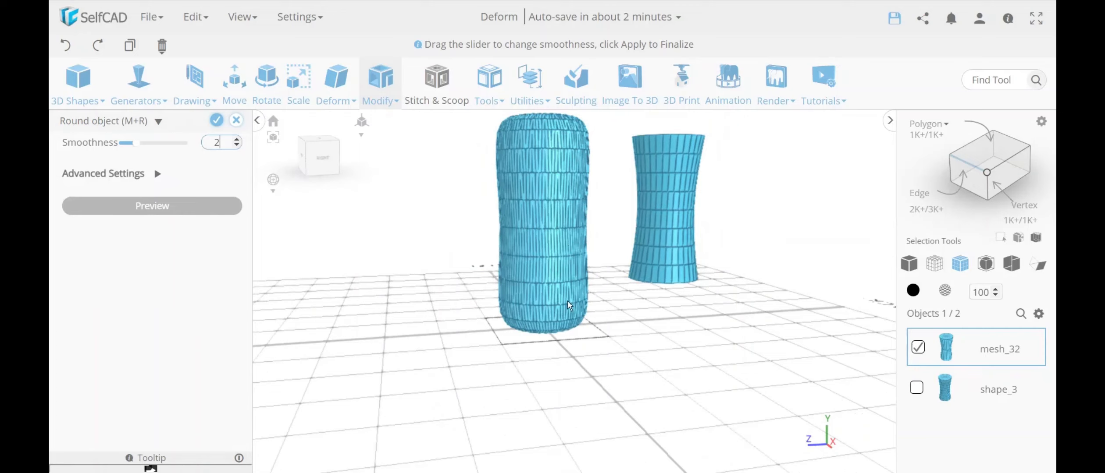
pyautogui.moveTo(690, 351); pyautogui.dragTo(701, 383, button='right')
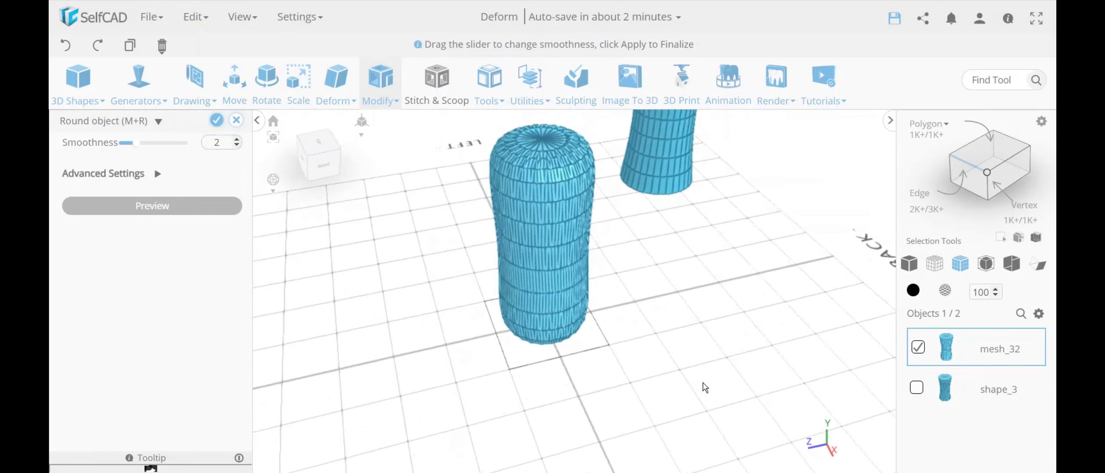
pyautogui.scroll(4, 537, 158)
pyautogui.scroll(-3, 581, 257)
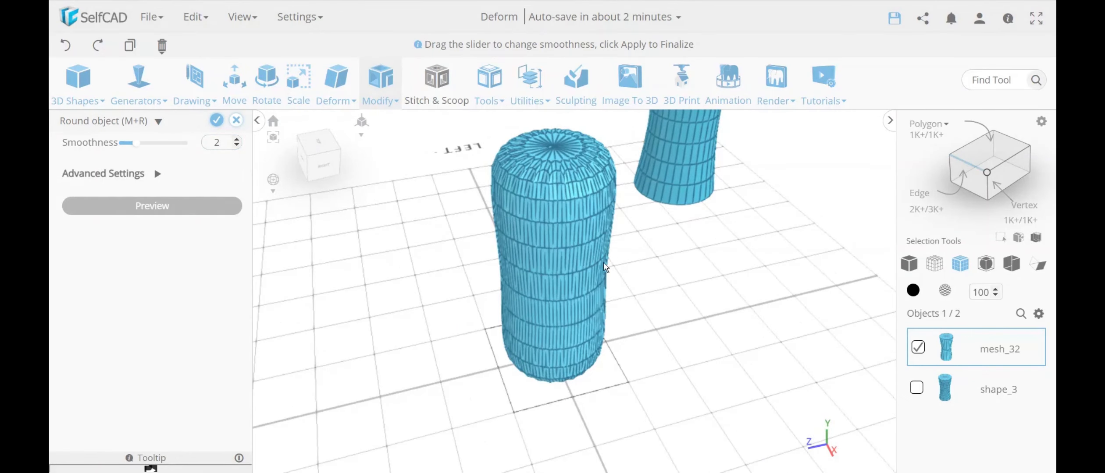
pyautogui.click(237, 121)
pyautogui.click(548, 279)
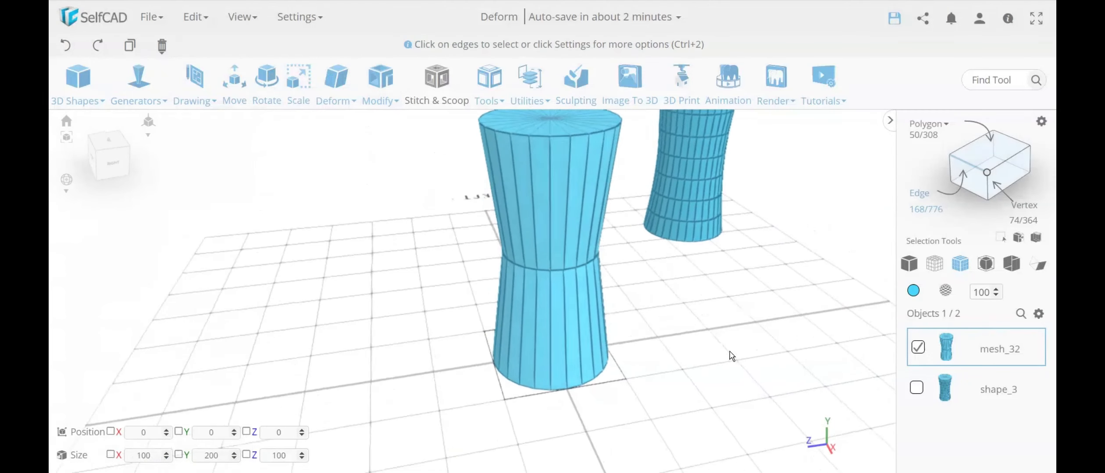
# Step: Select the cylinder's top and bottom polygons and inset them by an amount of 1
pyautogui.click(984, 149)
pyautogui.click(595, 147)
pyautogui.moveTo(698, 375); pyautogui.dragTo(322, 283)
pyautogui.click(583, 293)
pyautogui.click(379, 86)
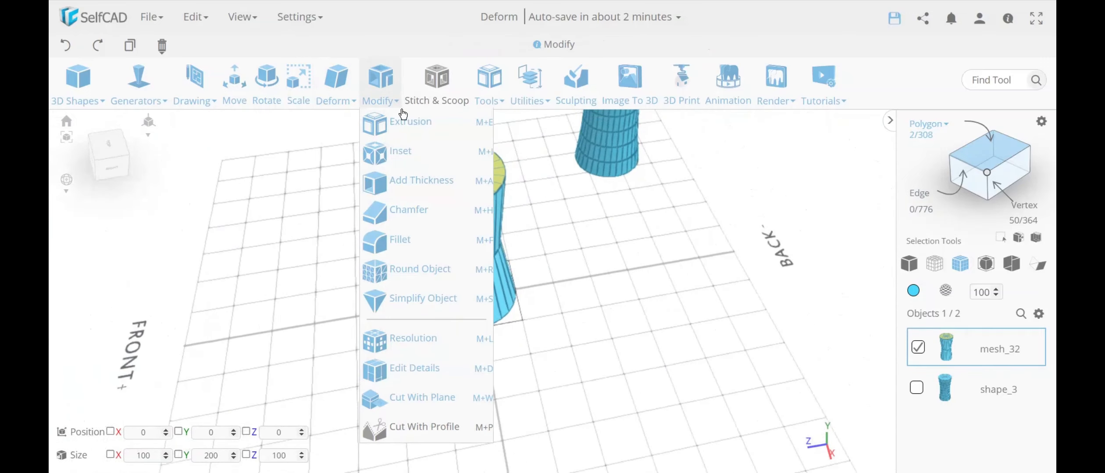
pyautogui.click(406, 149)
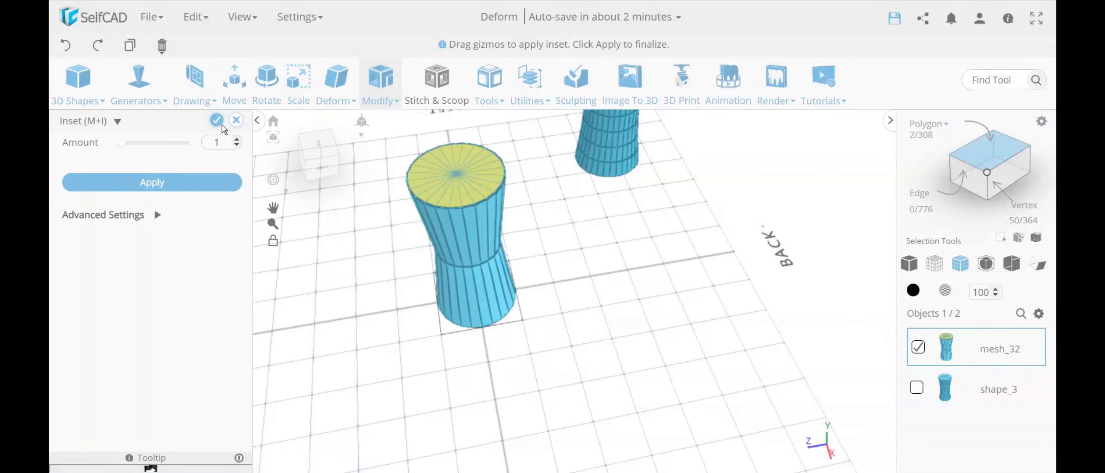
pyautogui.click(218, 121)
pyautogui.scroll(6, 535, 223)
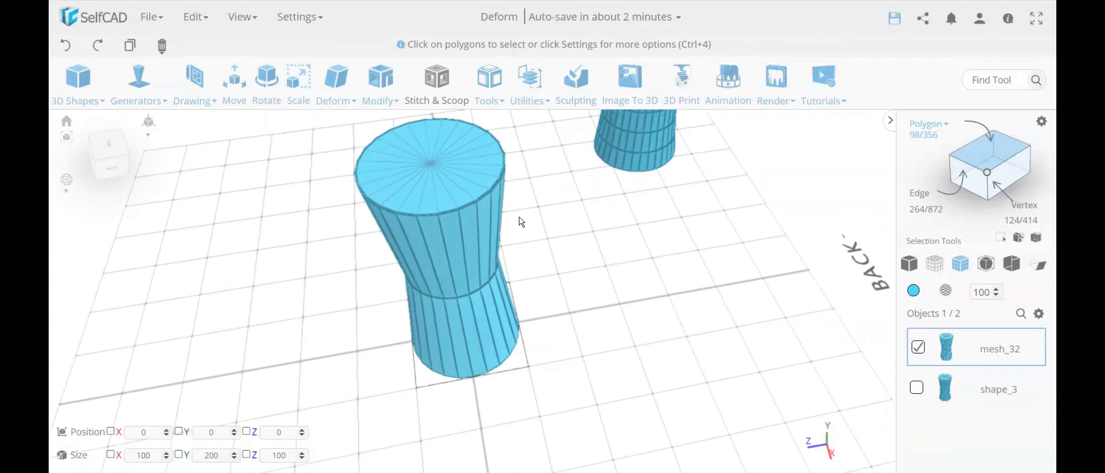
pyautogui.scroll(-5, 433, 189)
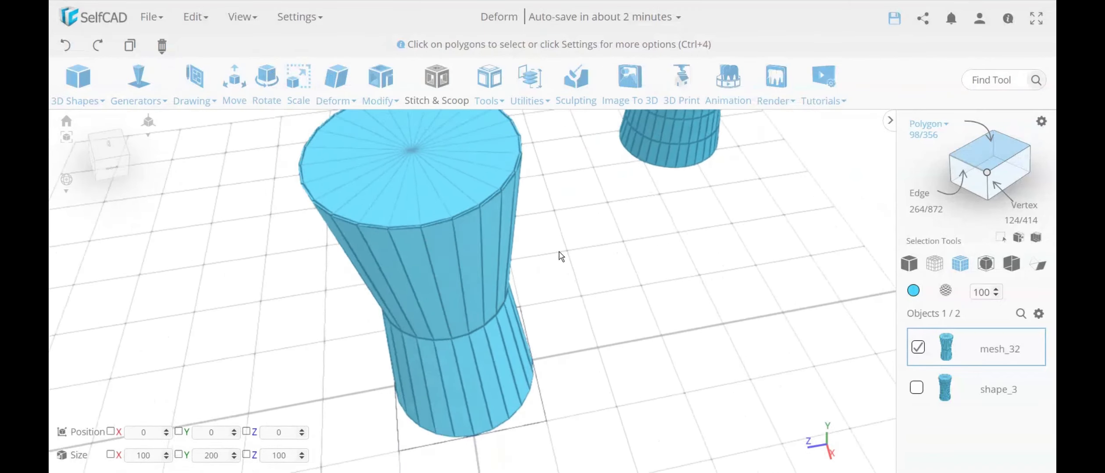
# Step: Apply Round Object to the inset cylinder with smoothness 2
pyautogui.click(440, 151)
pyautogui.click(381, 81)
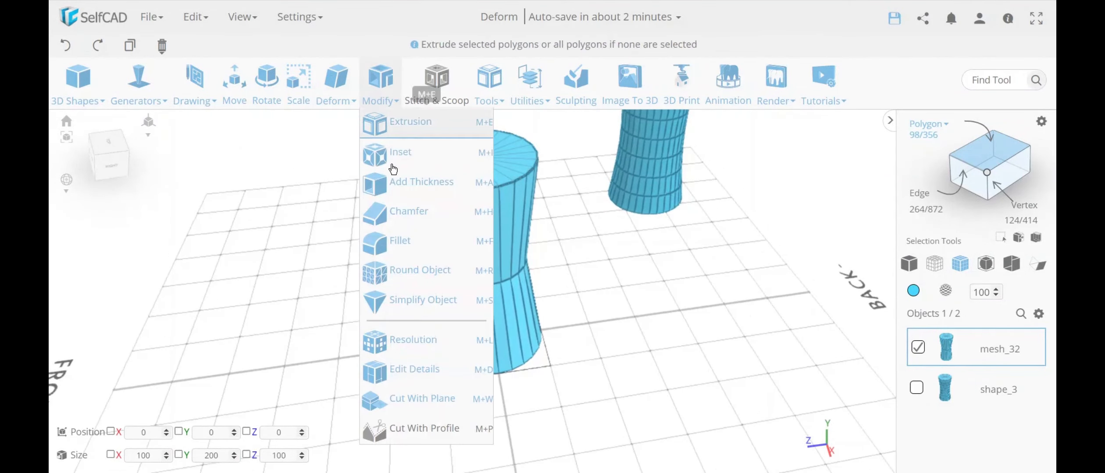
pyautogui.click(412, 277)
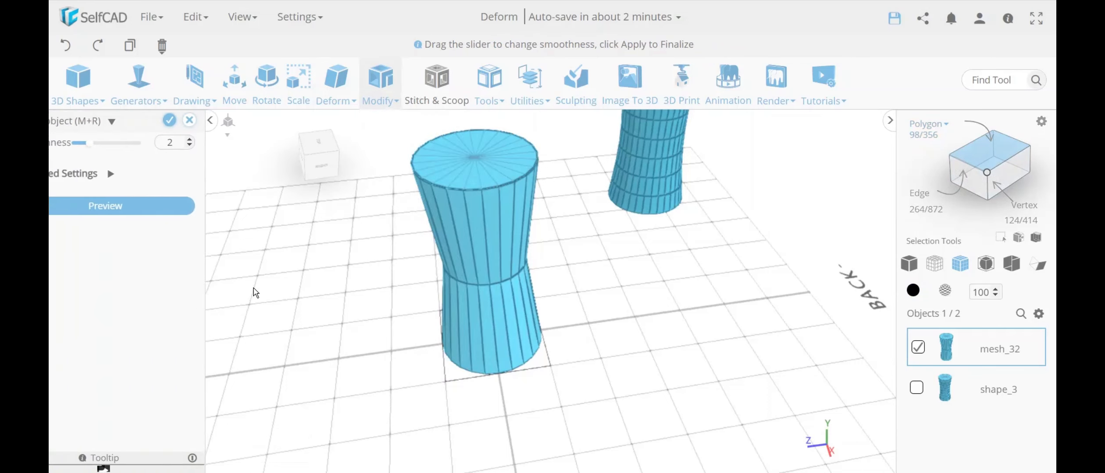
pyautogui.click(184, 214)
pyautogui.moveTo(393, 319); pyautogui.dragTo(408, 303, button='right')
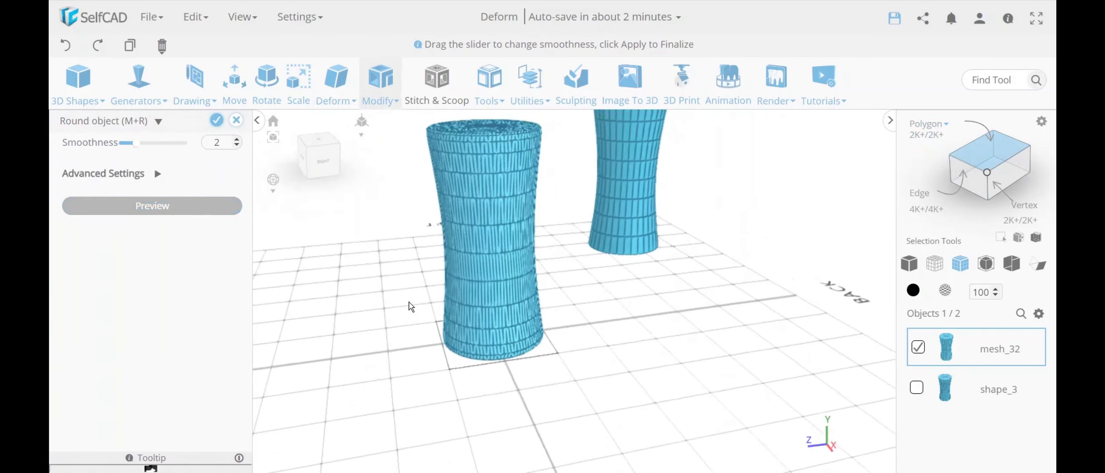
pyautogui.click(219, 123)
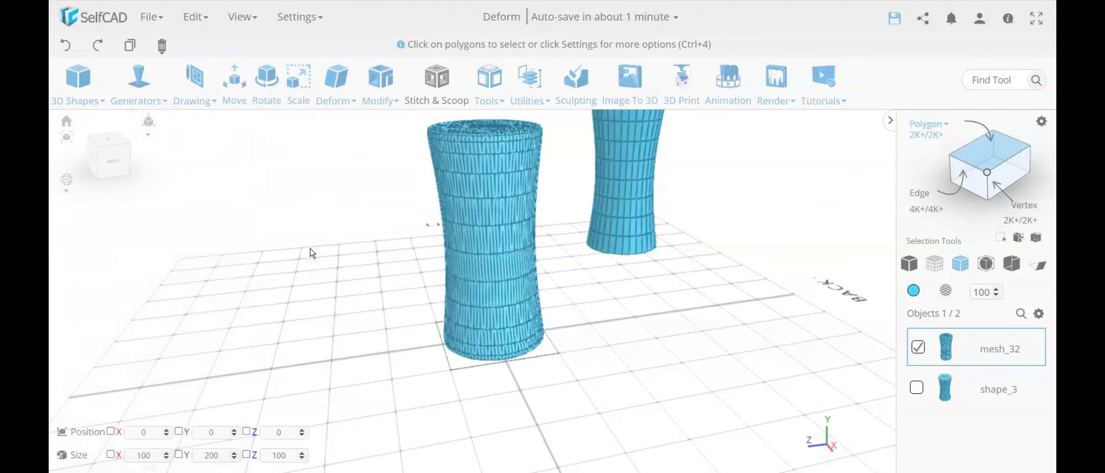
# Step: Inspect the rounded shape in solid view and in solid view with wireframe, and undo the rounding
pyautogui.click(909, 263)
pyautogui.moveTo(652, 342); pyautogui.dragTo(763, 192, button='right')
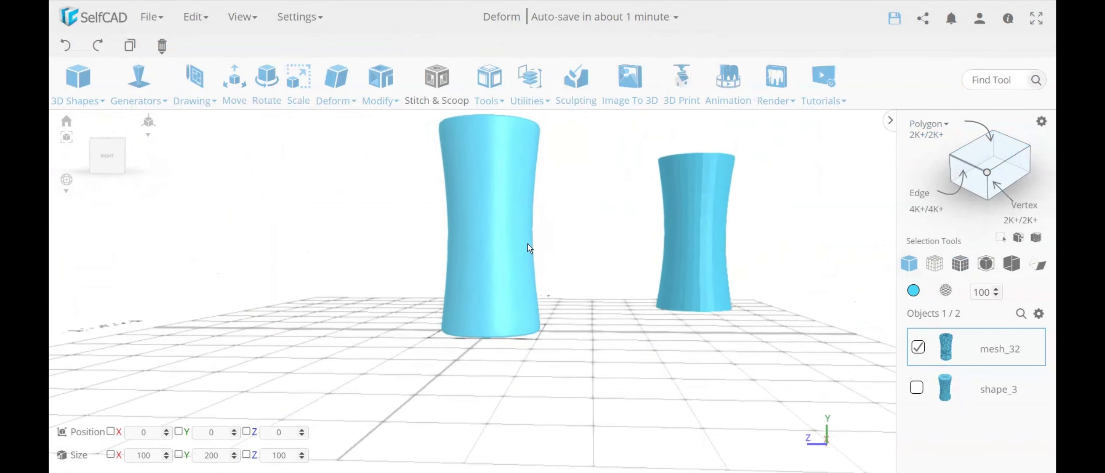
pyautogui.moveTo(530, 248); pyautogui.dragTo(488, 190, button='right')
pyautogui.click(959, 264)
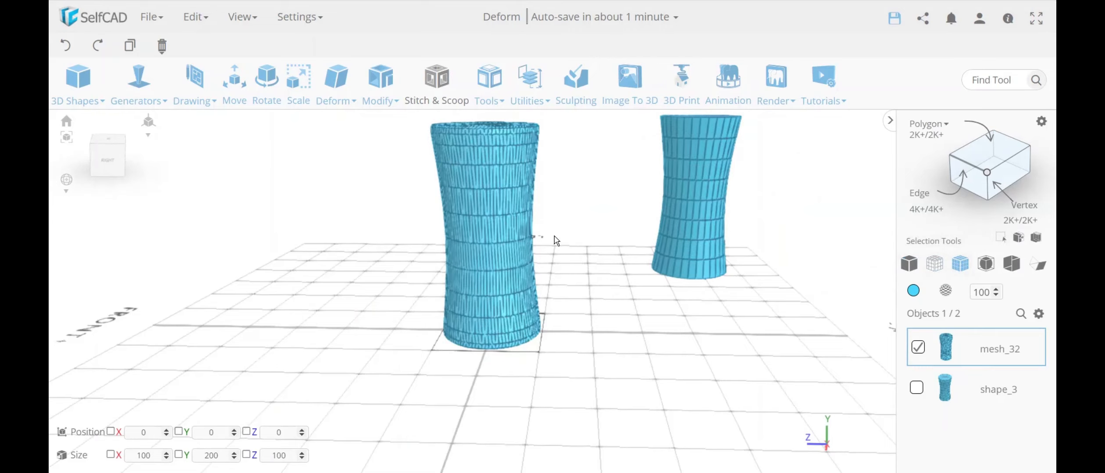
pyautogui.scroll(5, 526, 223)
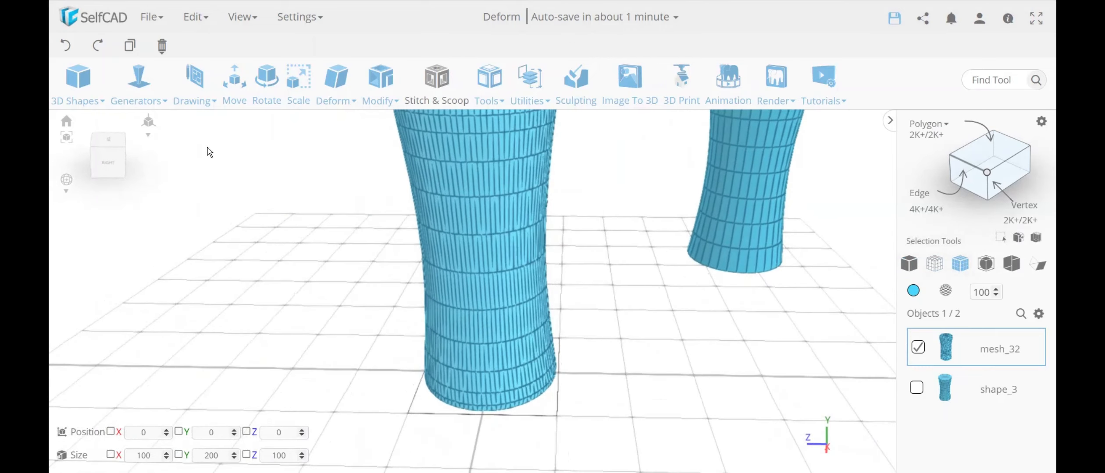
pyautogui.click(66, 45)
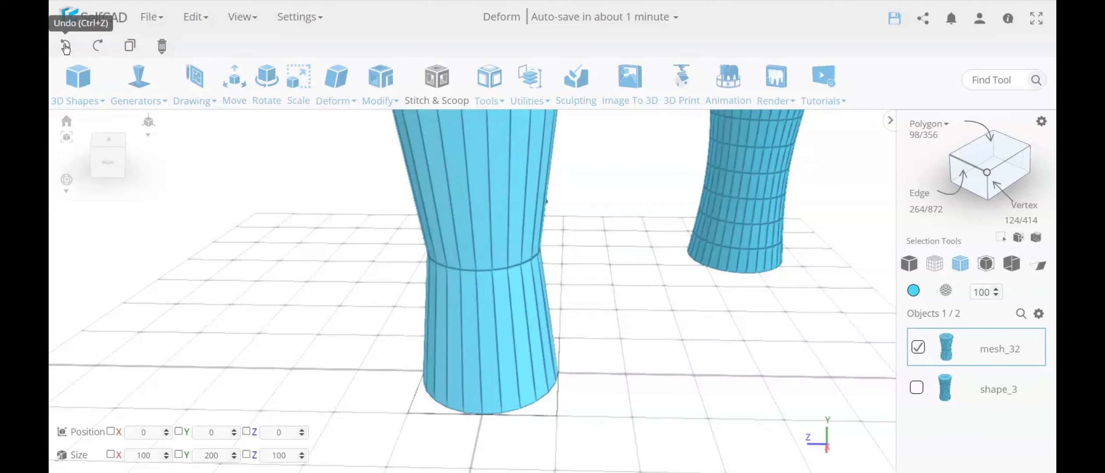
# Step: Apply Round Object to the inset cylinder with smoothness 1 and check its sides and top
pyautogui.click(388, 104)
pyautogui.click(406, 239)
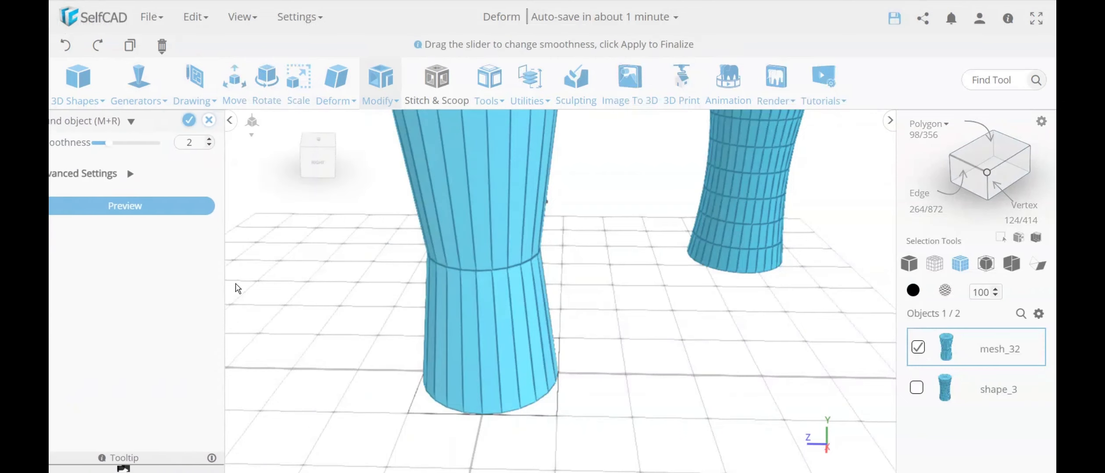
pyautogui.click(237, 146)
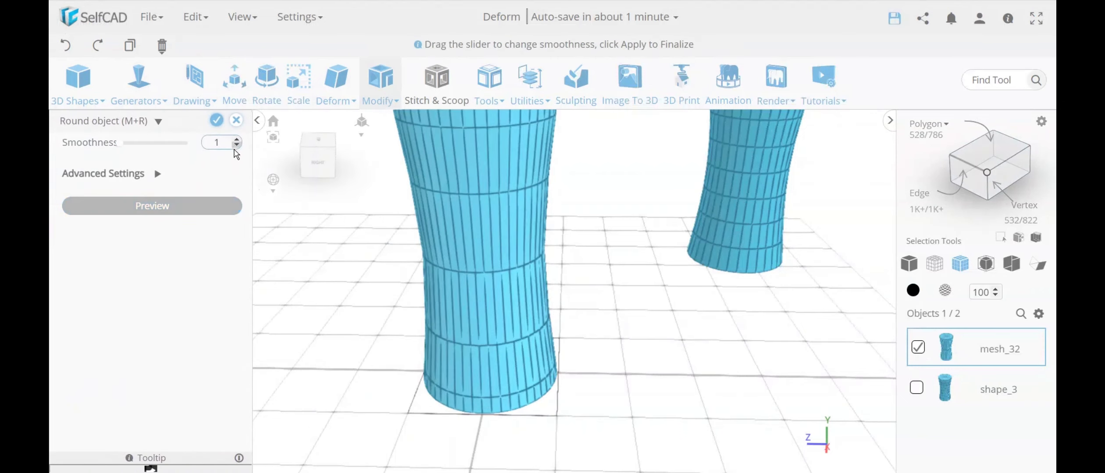
pyautogui.click(216, 120)
pyautogui.moveTo(650, 323); pyautogui.dragTo(723, 293, button='right')
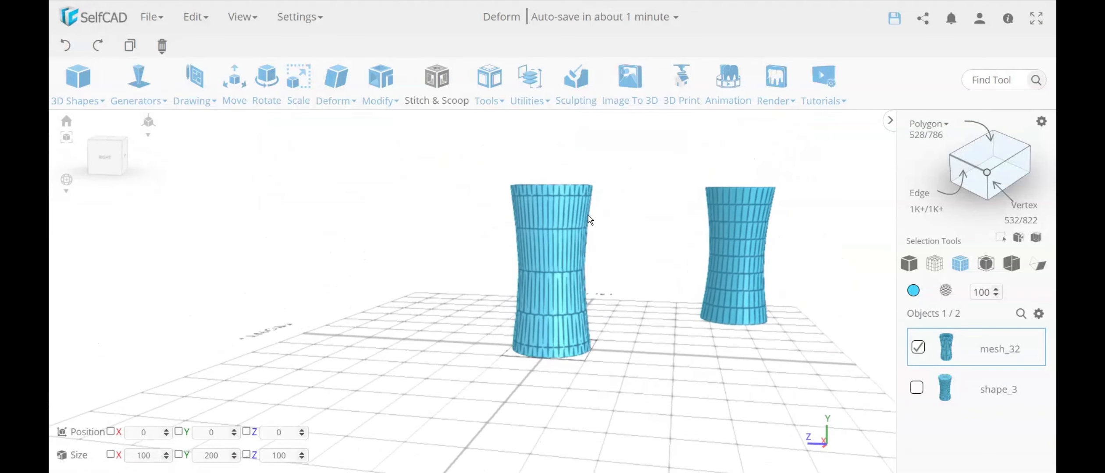
pyautogui.moveTo(633, 289); pyautogui.dragTo(583, 274, button='right')
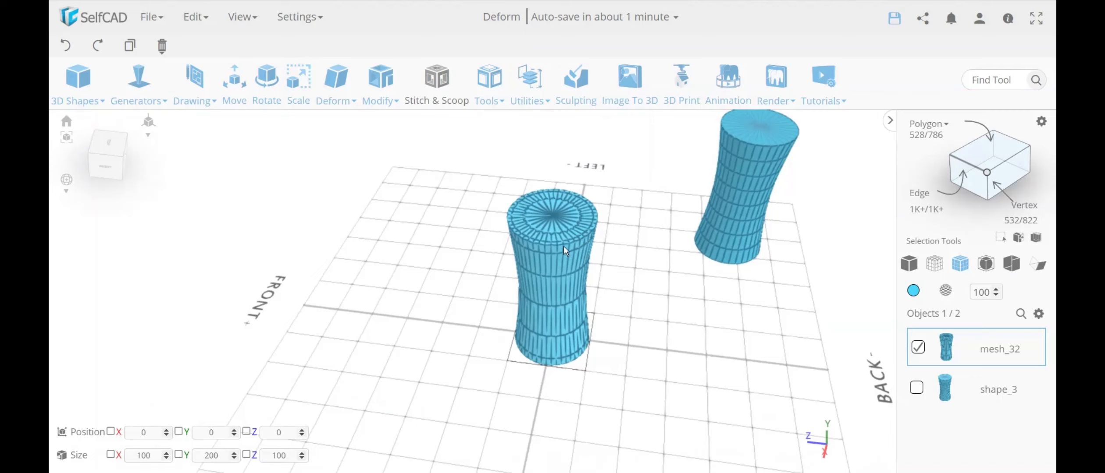
pyautogui.scroll(5, 525, 243)
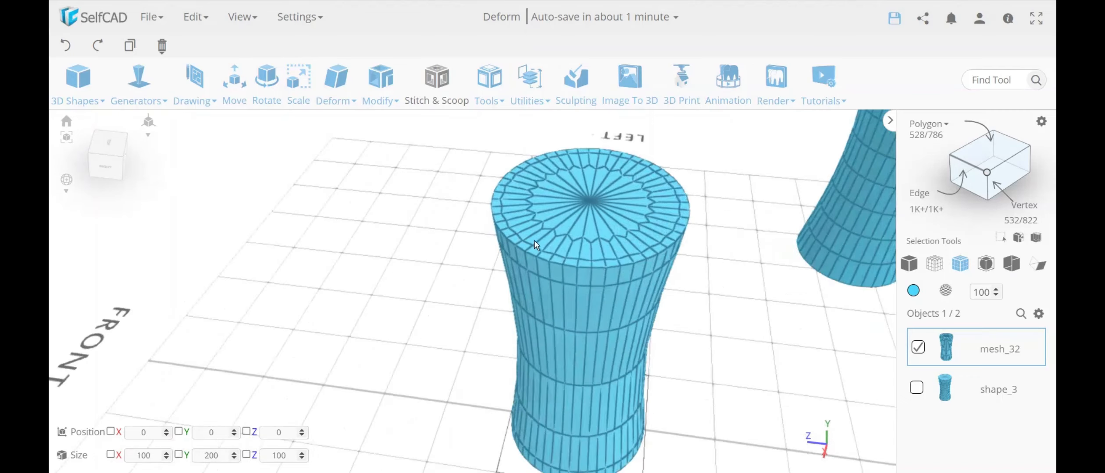
# Step: Select both mesh_32 and shape_3 and hide them from the scene
pyautogui.scroll(-8, 534, 240)
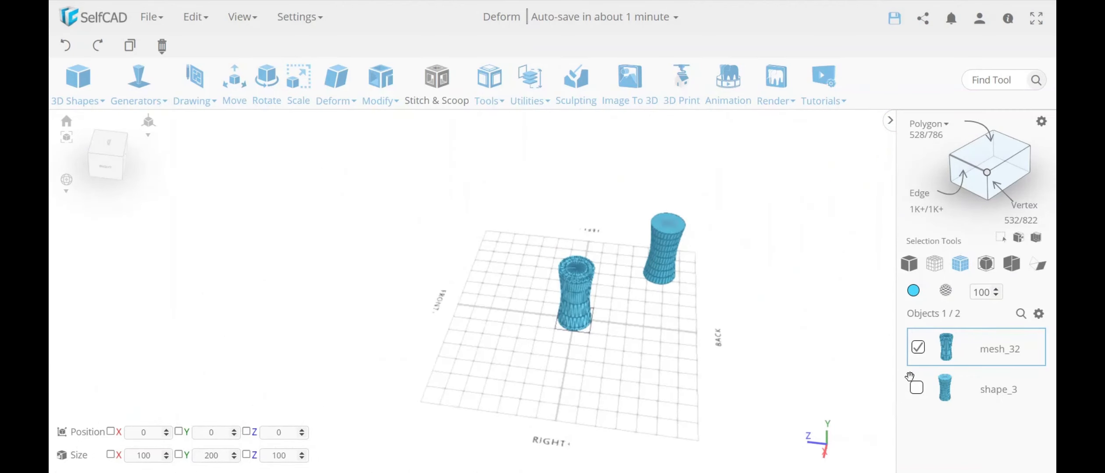
pyautogui.click(917, 388)
pyautogui.click(1038, 314)
pyautogui.click(1038, 365)
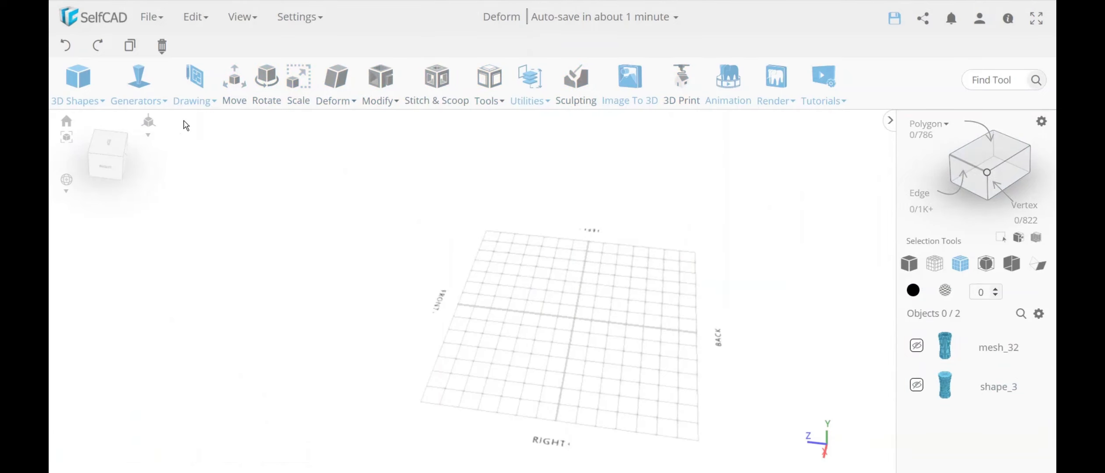
# Step: Draw a two-segment peaked line about 366 mm wide and 170 mm deep on the Bottom / Top plane with one edge per segment
pyautogui.click(192, 86)
pyautogui.click(212, 154)
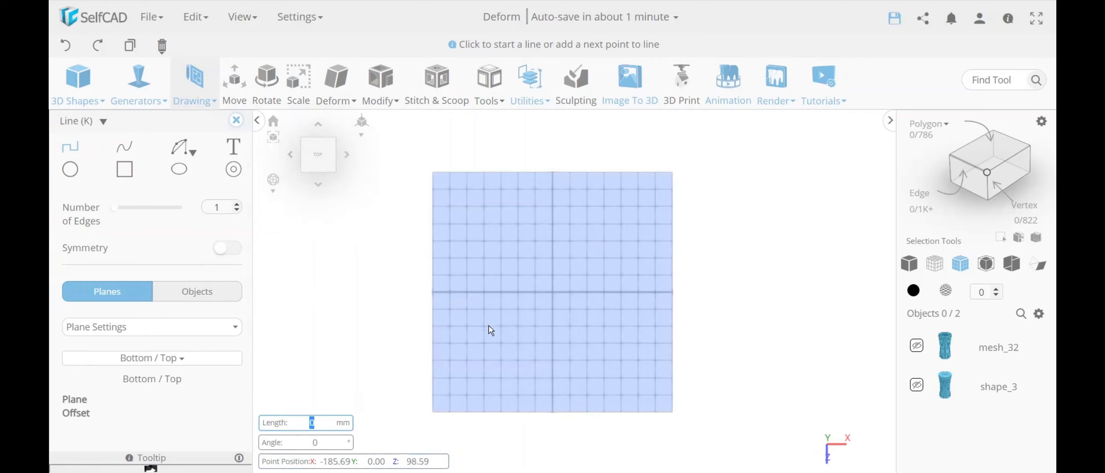
pyautogui.click(488, 326)
pyautogui.click(550, 268)
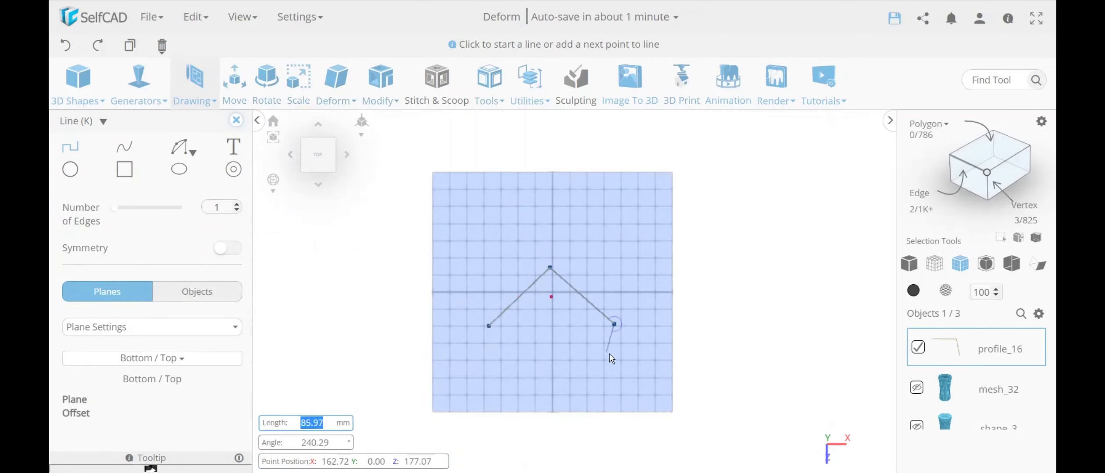
pyautogui.doubleClick(614, 325)
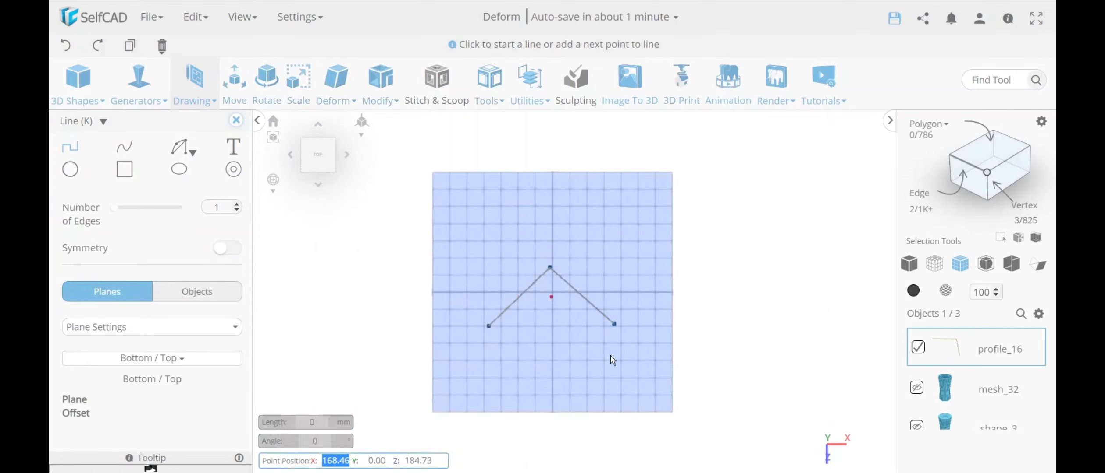
# Step: Deselect the peaked line and switch to the Spline tool with smoothness 20
pyautogui.click(918, 347)
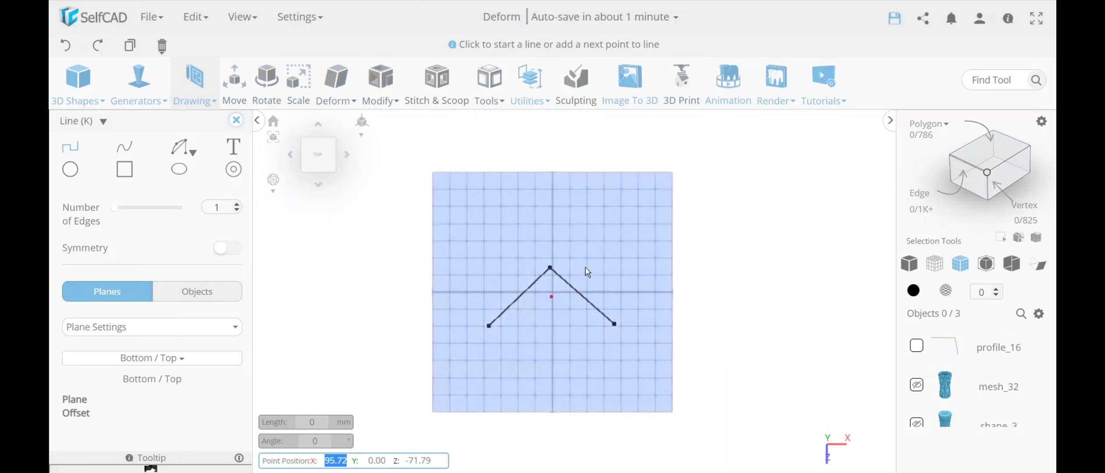
pyautogui.click(124, 149)
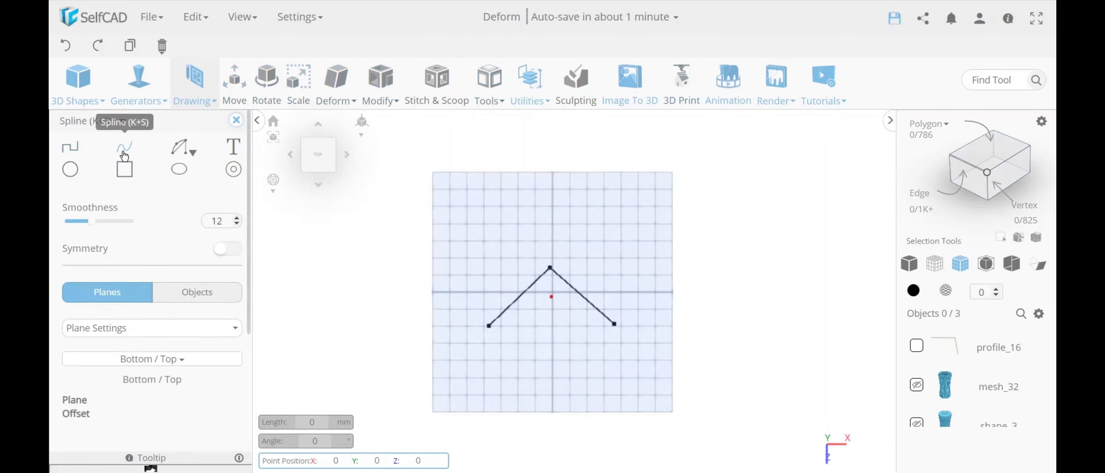
pyautogui.moveTo(84, 225); pyautogui.dragTo(112, 229)
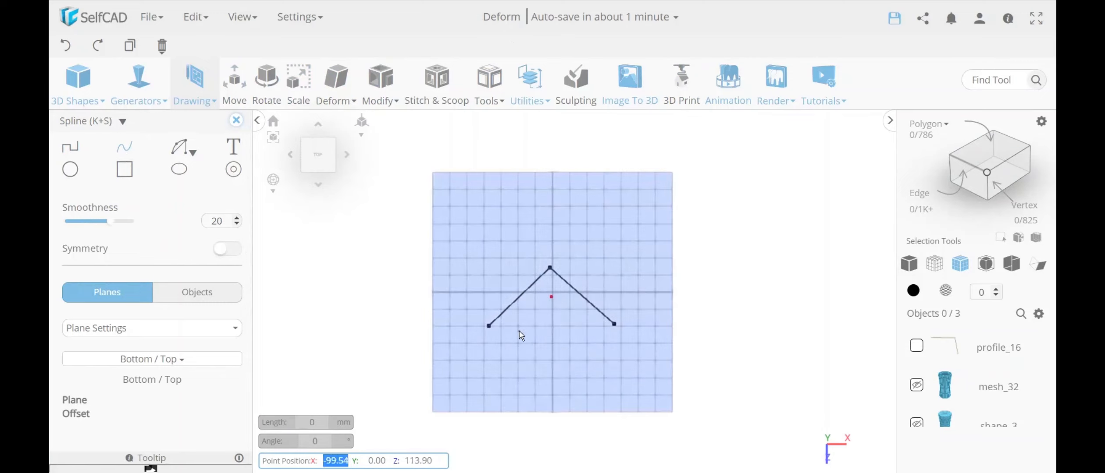
# Step: Try a spline directly between the two outer ends of the peaked line and undo it
pyautogui.click(488, 326)
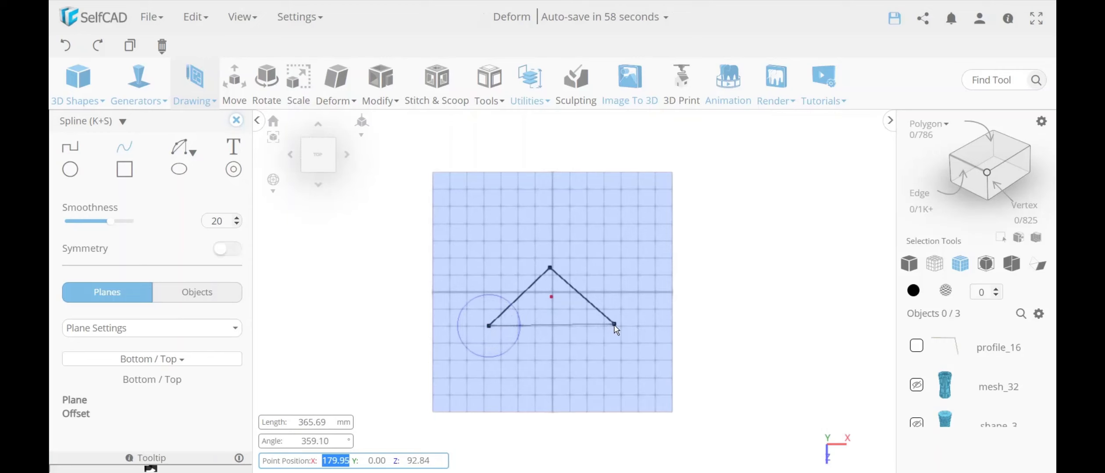
pyautogui.click(614, 324)
pyautogui.press('Escape')
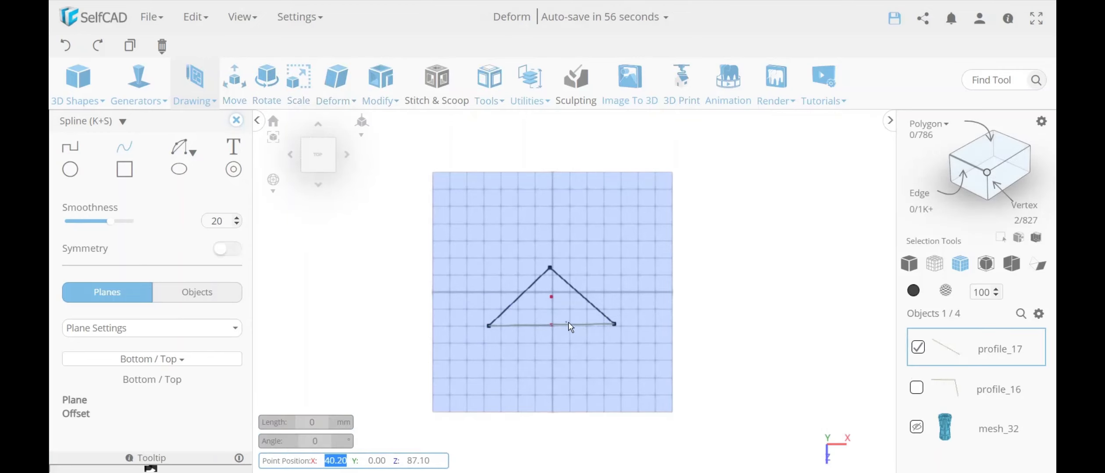
pyautogui.scroll(5, 548, 325)
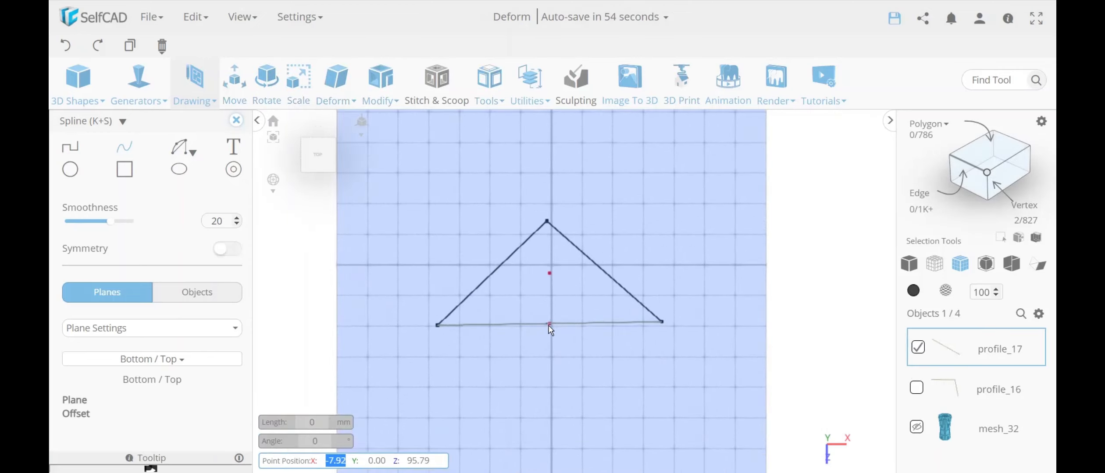
pyautogui.scroll(-5, 596, 323)
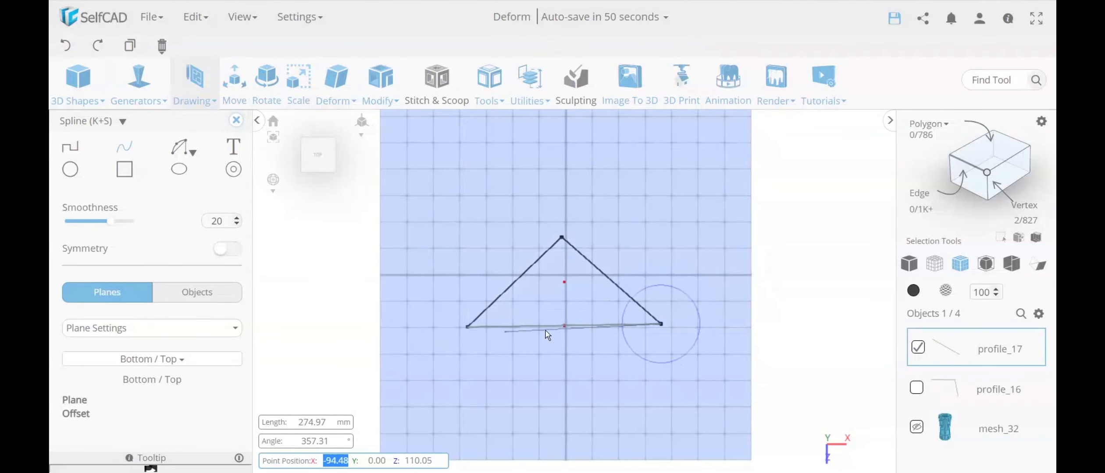
pyautogui.click(66, 47)
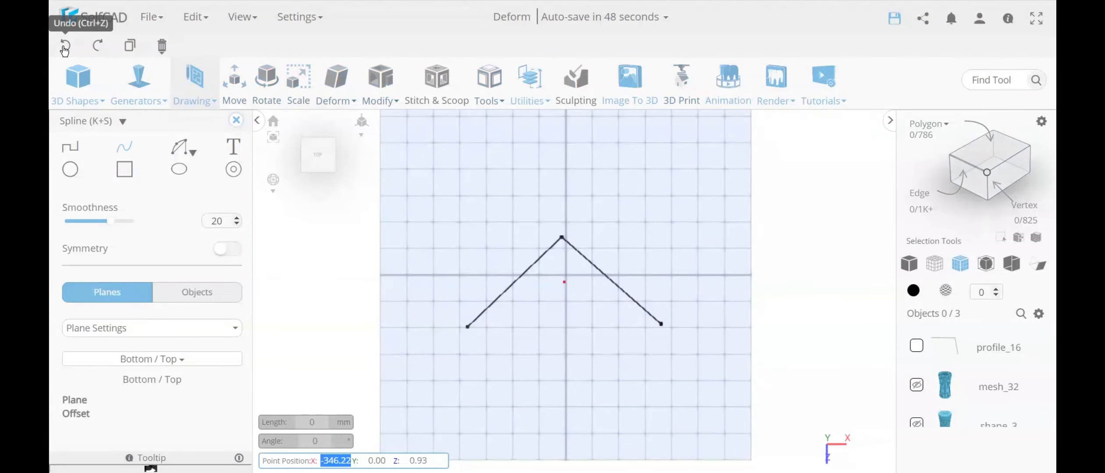
# Step: Draw a spline through the peaked line's left end, apex and right end, and compare its curve with the straight segments
pyautogui.click(467, 327)
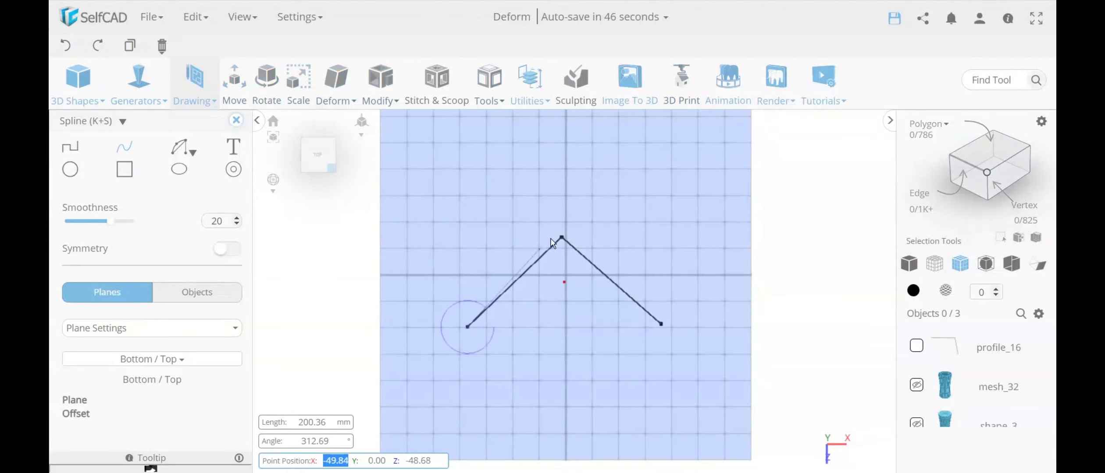
pyautogui.click(561, 238)
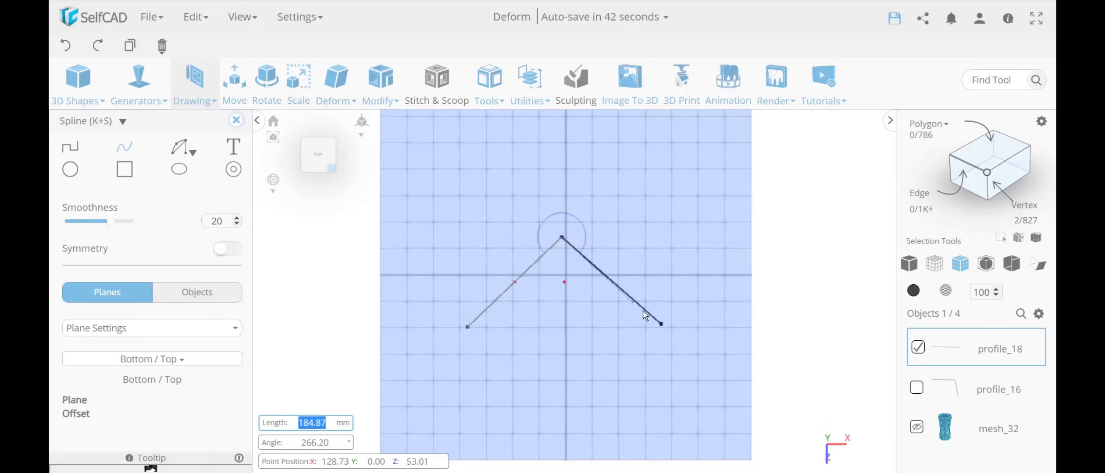
pyautogui.click(661, 325)
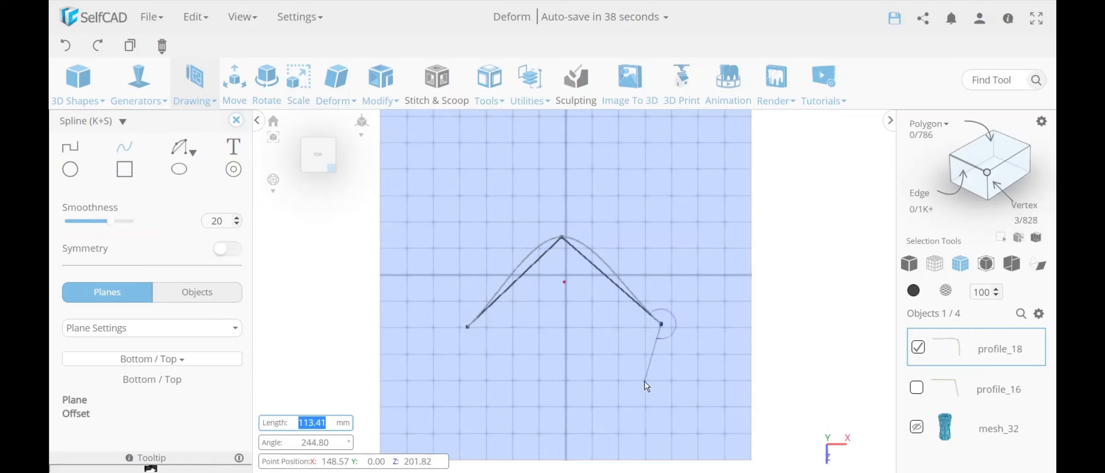
pyautogui.press('Escape')
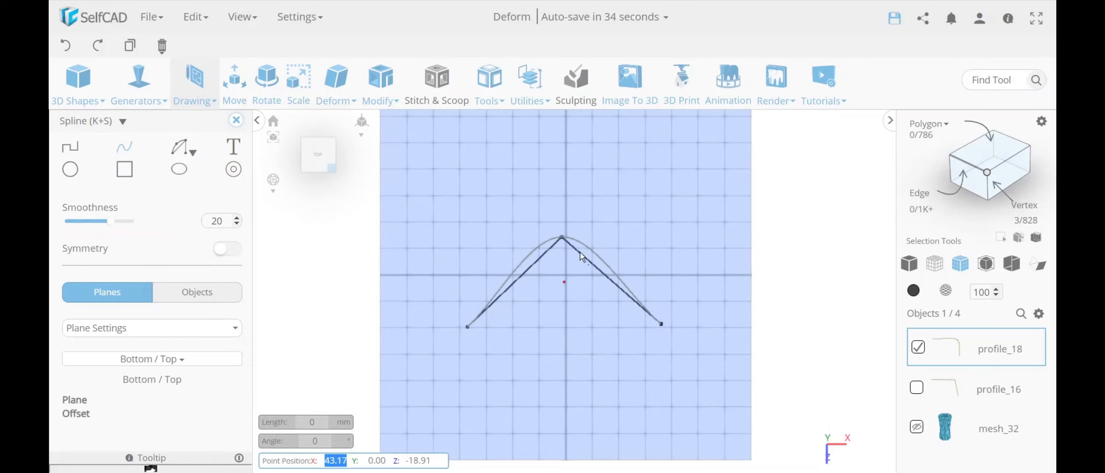
pyautogui.scroll(5, 561, 239)
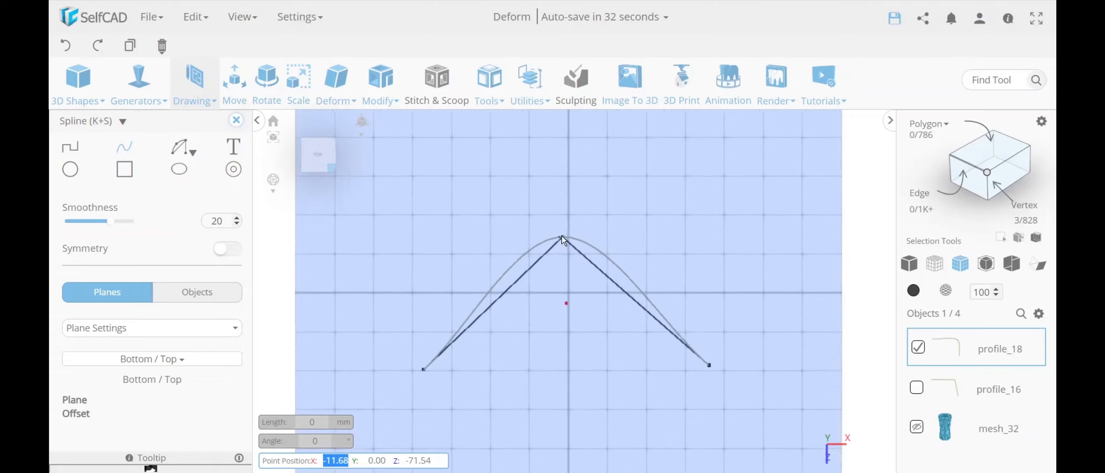
pyautogui.scroll(-2, 561, 223)
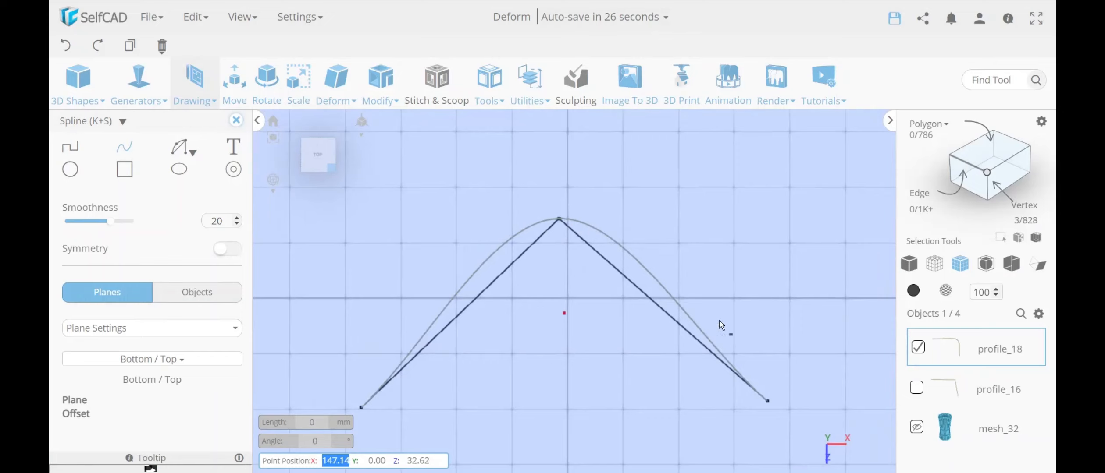
pyautogui.scroll(-3, 566, 272)
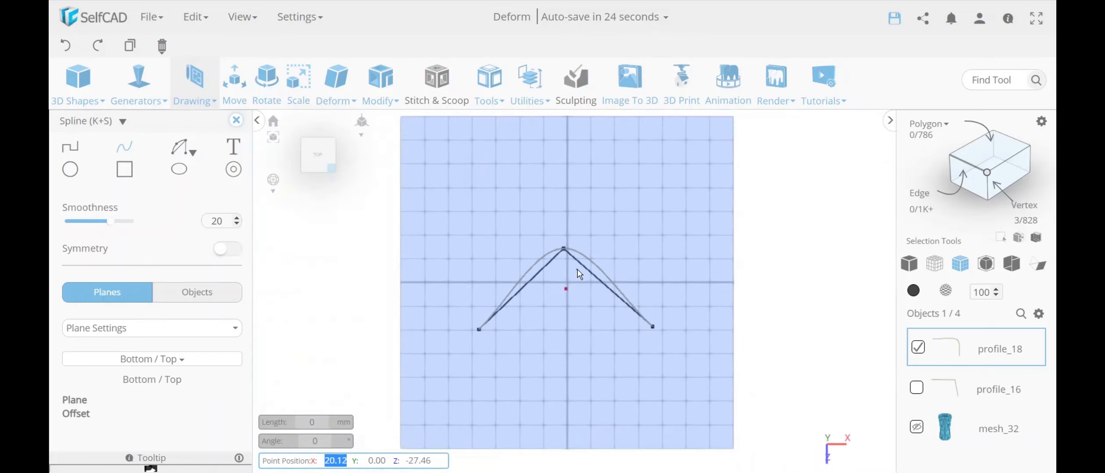
# Step: Undo the last spline edits, continue the spline to the line's right end, close it at the left end and finish drawing
pyautogui.click(64, 48)
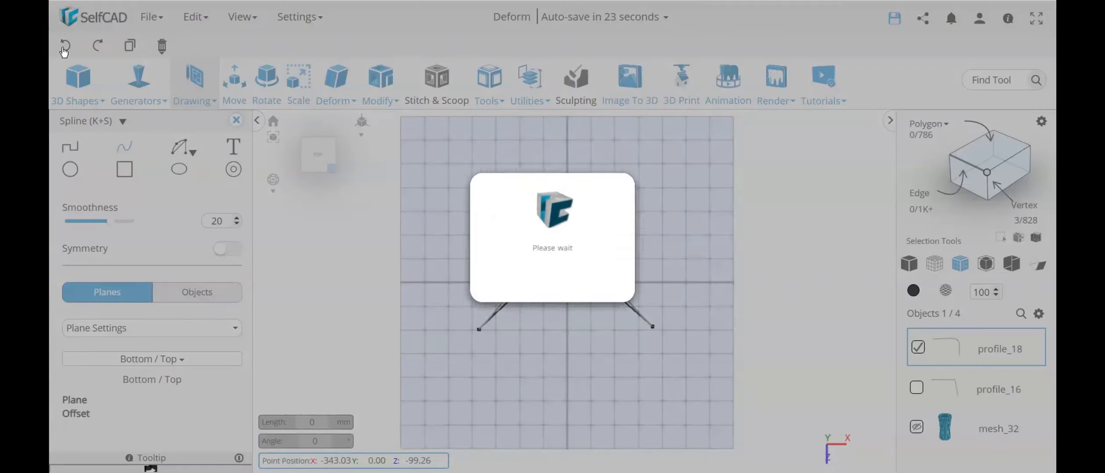
pyautogui.click(65, 46)
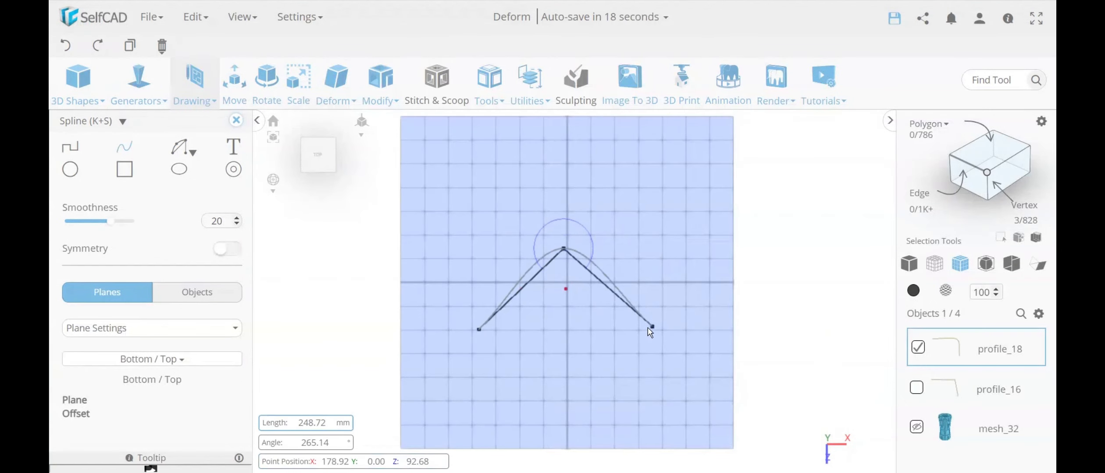
pyautogui.click(651, 327)
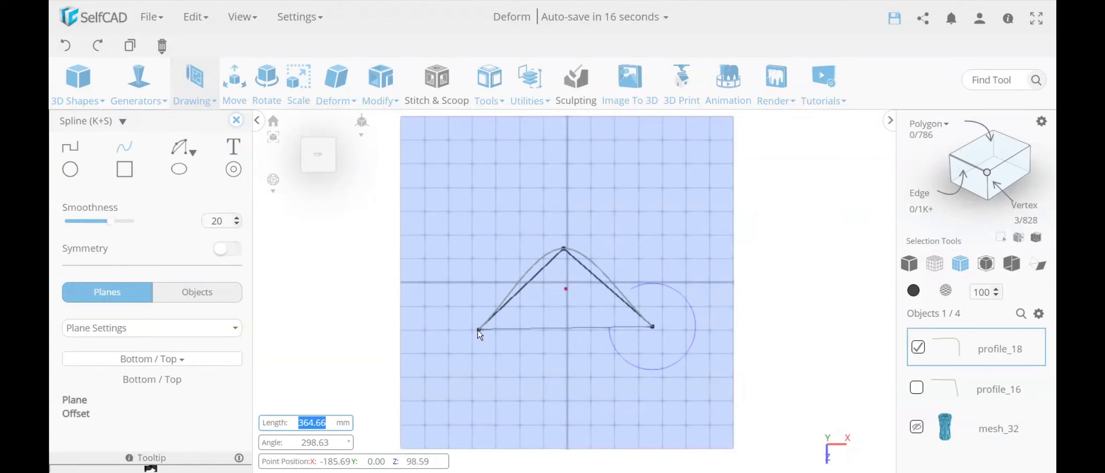
pyautogui.click(477, 330)
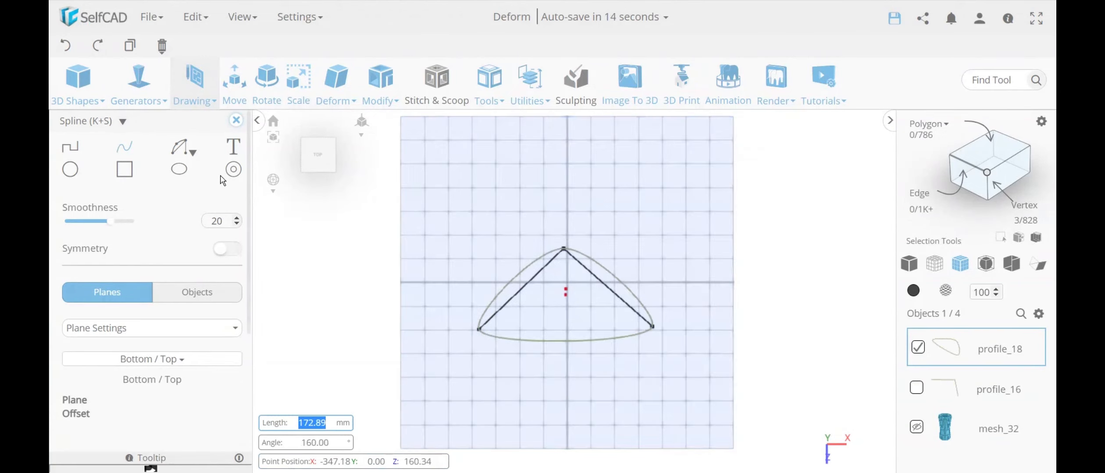
pyautogui.click(236, 120)
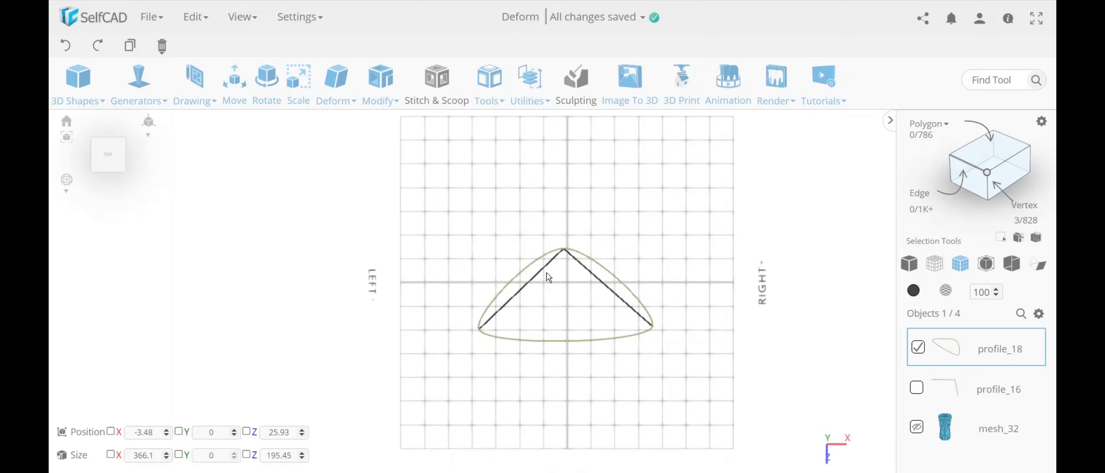
# Step: Undo the closed spline and the peaked line until no drawn profiles remain
pyautogui.click(67, 46)
pyautogui.click(67, 47)
pyautogui.click(67, 47)
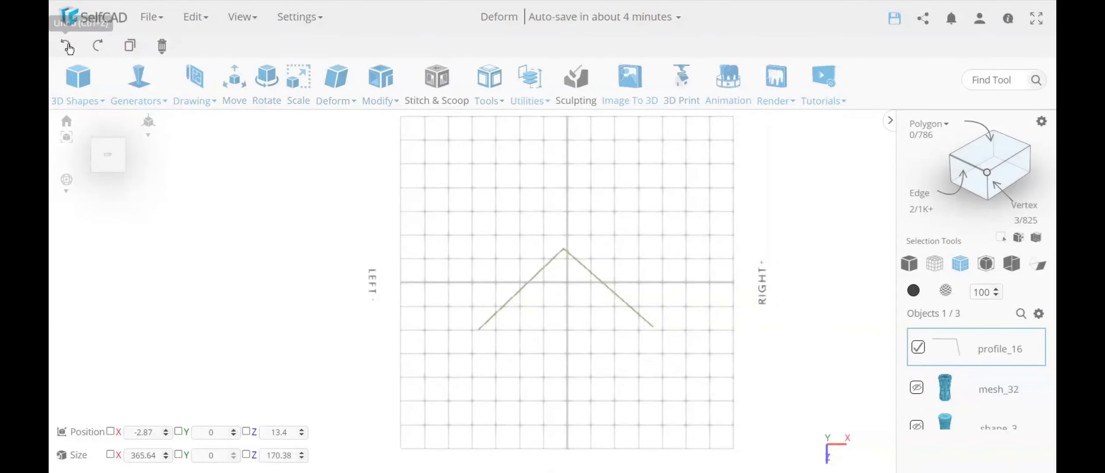
pyautogui.click(68, 46)
pyautogui.click(68, 47)
pyautogui.click(67, 47)
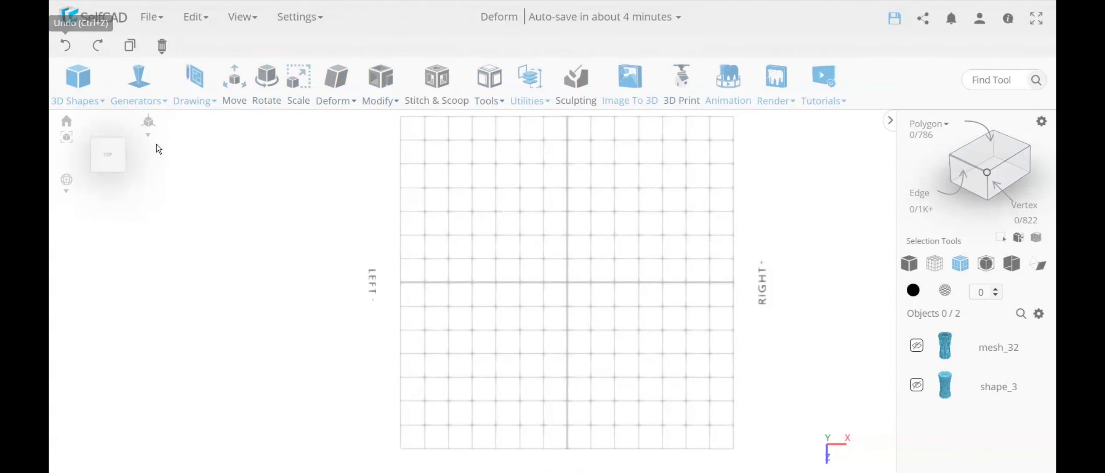
# Step: Draw a new two-segment peaked line on the Bottom / Top plane with three edges per segment, and deselect it
pyautogui.moveTo(189, 92)
pyautogui.click(224, 153)
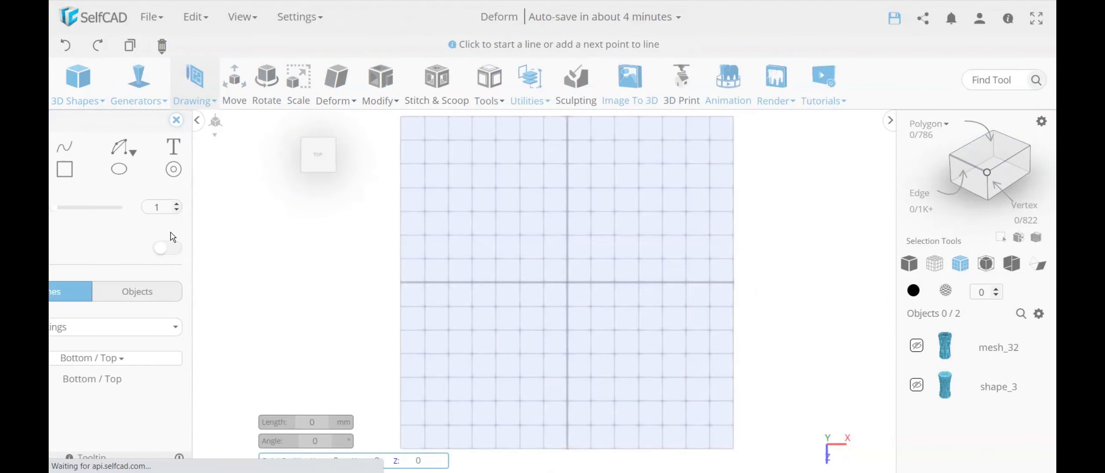
pyautogui.click(237, 204)
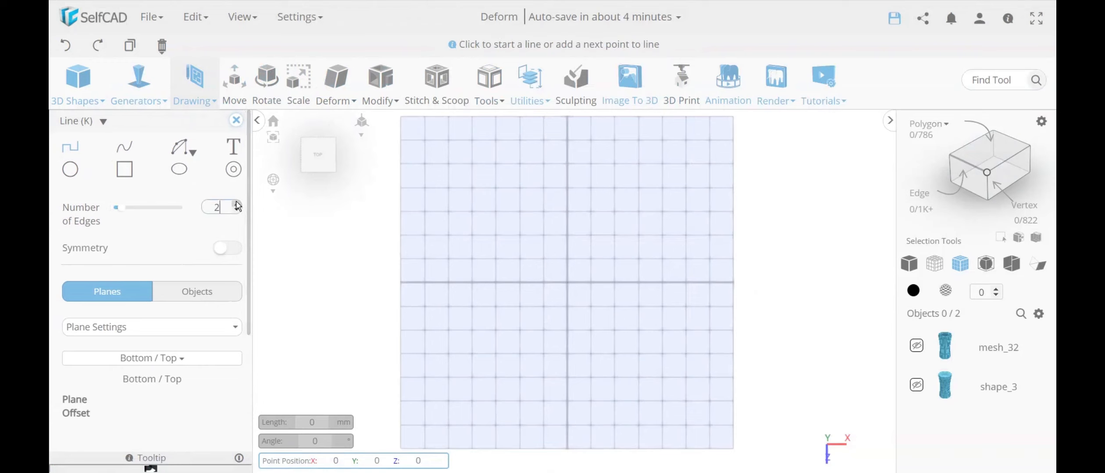
pyautogui.click(511, 324)
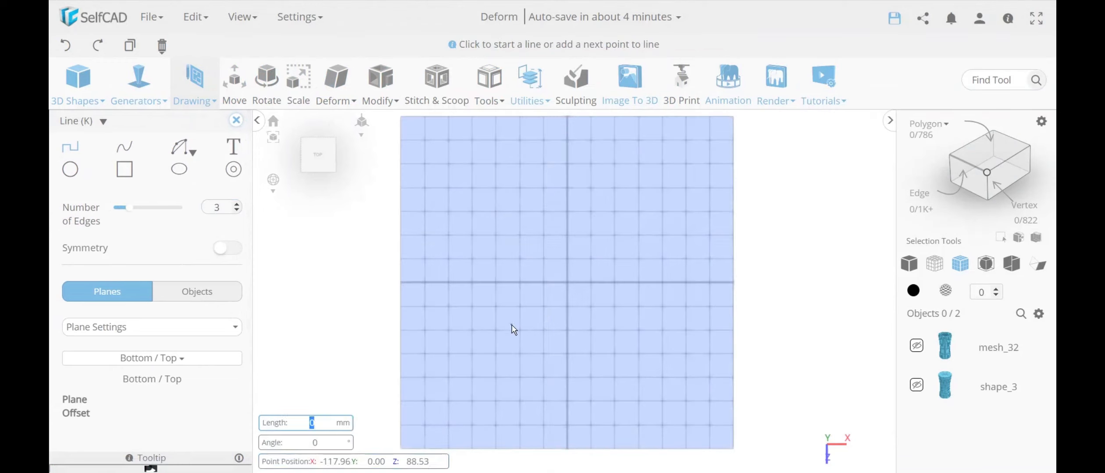
pyautogui.click(581, 248)
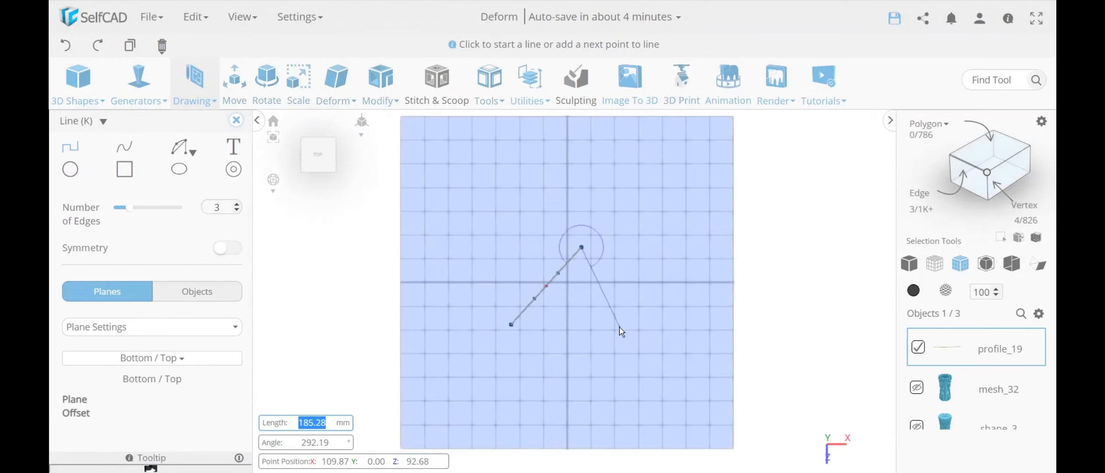
pyautogui.click(621, 327)
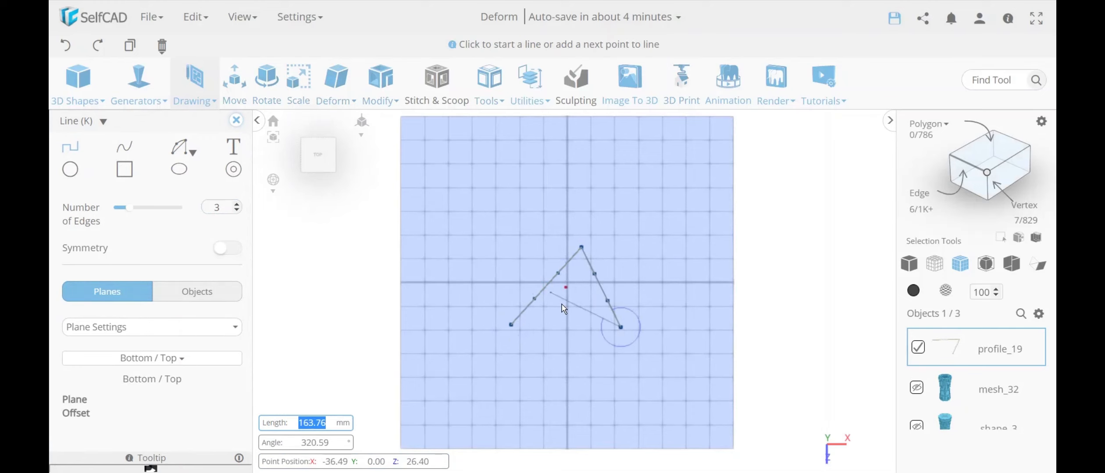
pyautogui.press('Escape')
pyautogui.click(917, 348)
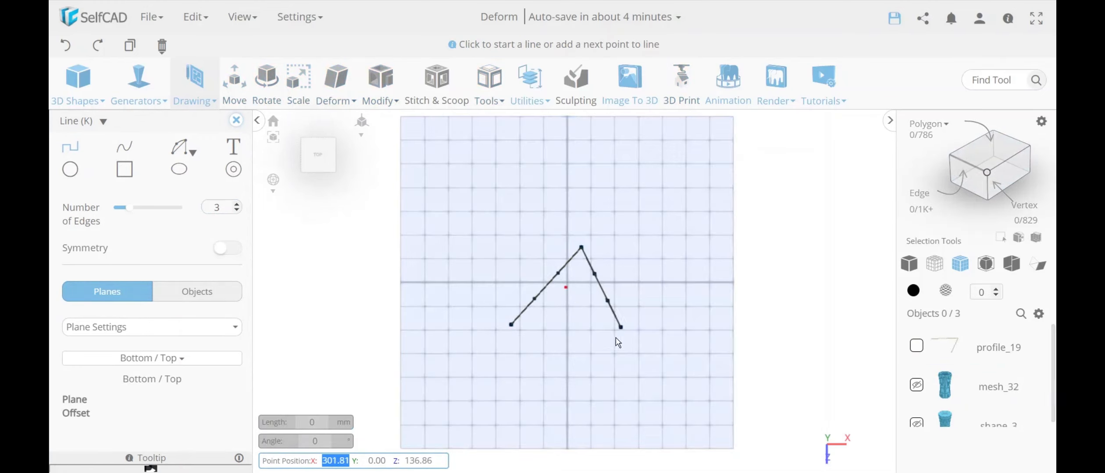
# Step: Draw a spline with smoothness 20 through all seven points of the peaked line, close it at the left end and finish drawing
pyautogui.click(121, 148)
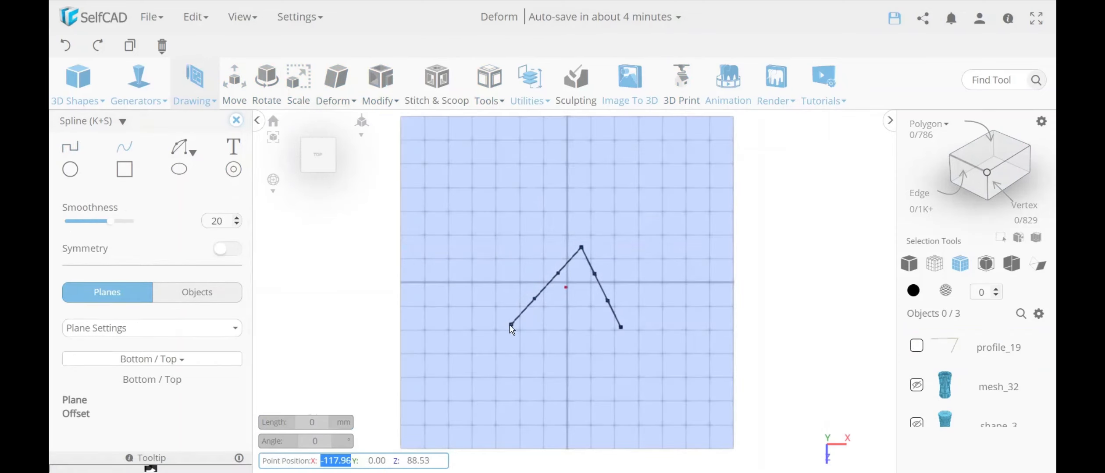
pyautogui.click(511, 325)
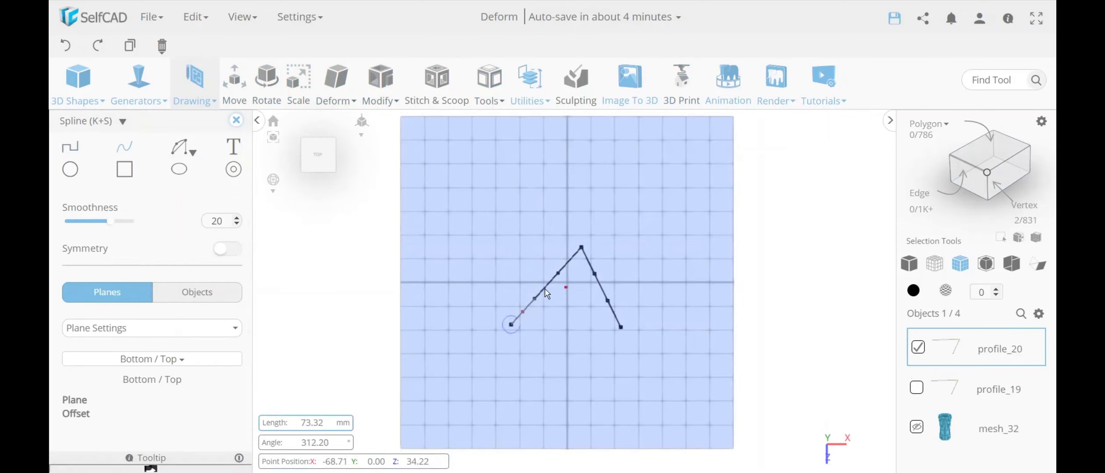
pyautogui.click(535, 299)
pyautogui.click(560, 275)
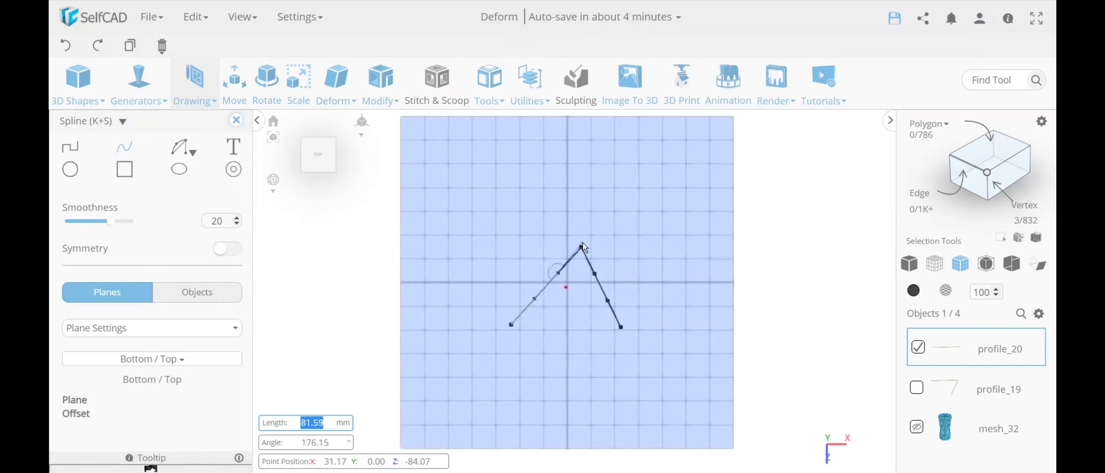
pyautogui.click(582, 247)
pyautogui.click(594, 274)
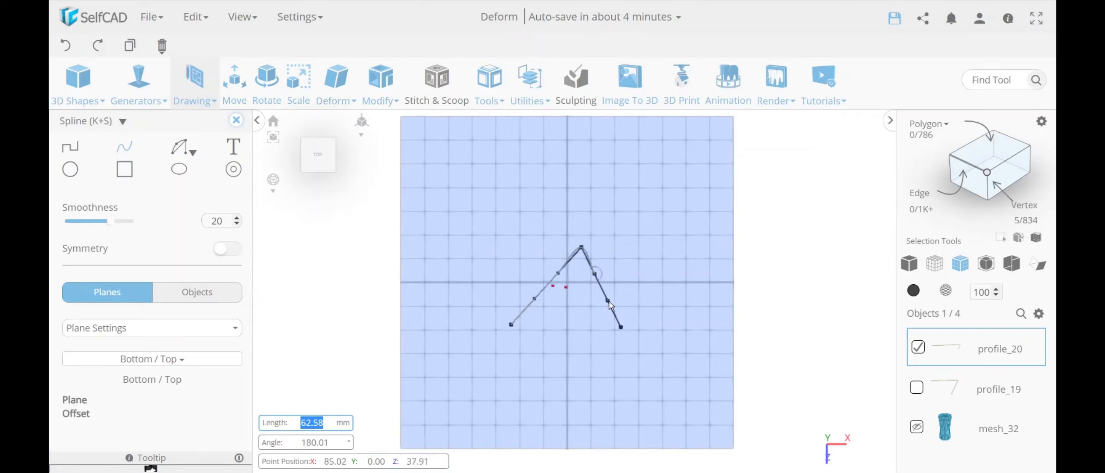
pyautogui.click(608, 301)
pyautogui.click(622, 327)
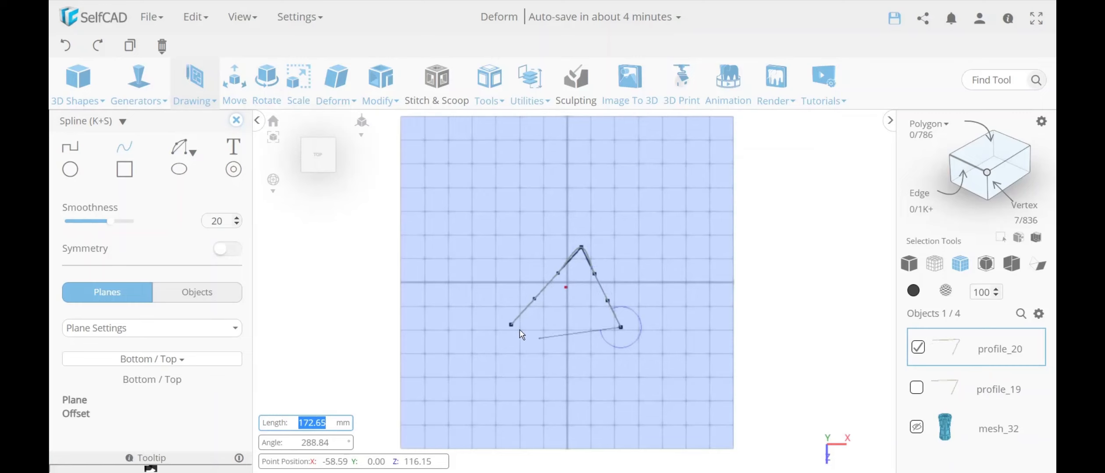
pyautogui.click(512, 326)
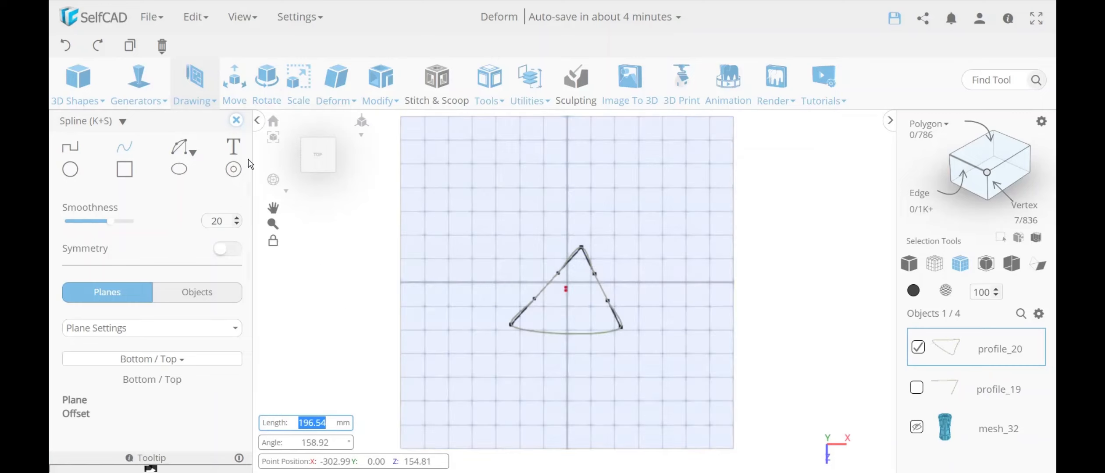
pyautogui.click(237, 121)
pyautogui.scroll(2, 624, 363)
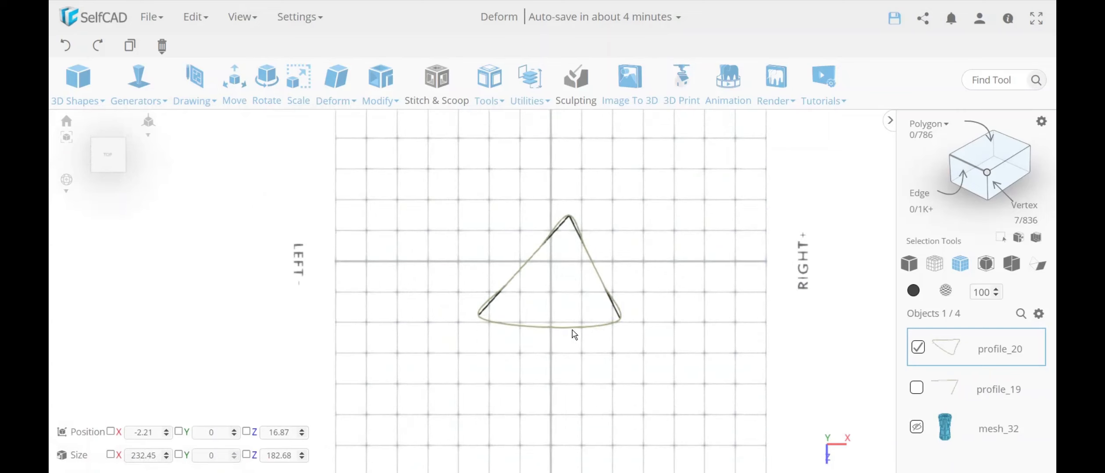
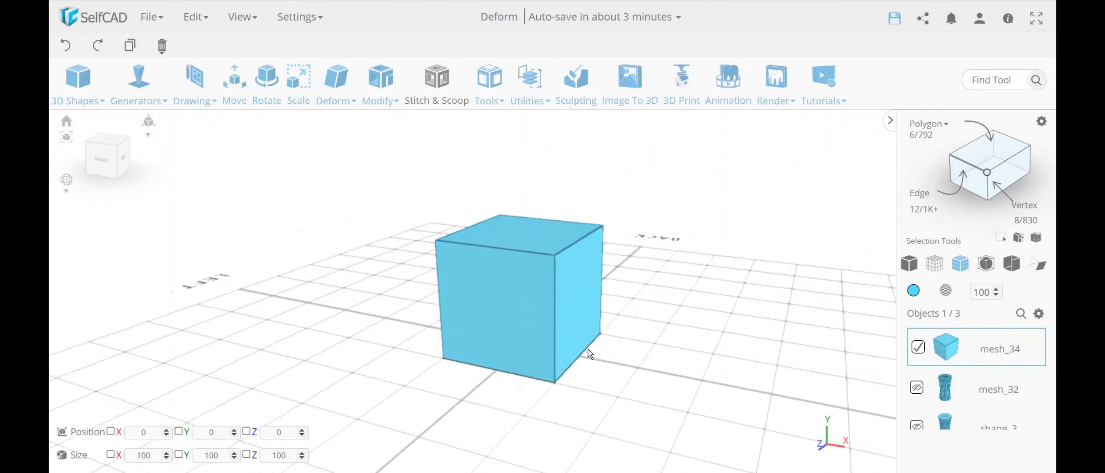
# Step: Preview Round Object on the undivided cube, raise the smoothness from 1 to 4, inspect the shape and discard the rounding
pyautogui.click(381, 83)
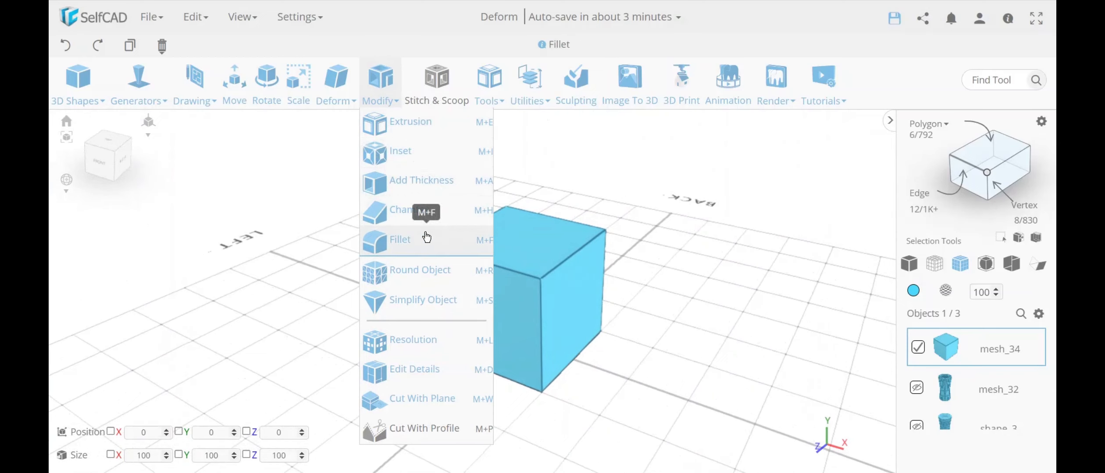
pyautogui.click(427, 271)
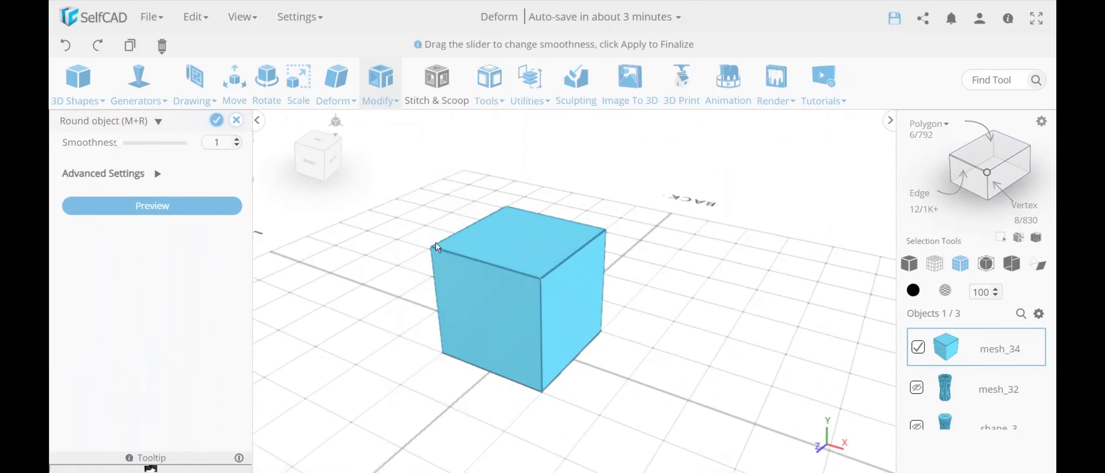
pyautogui.click(205, 209)
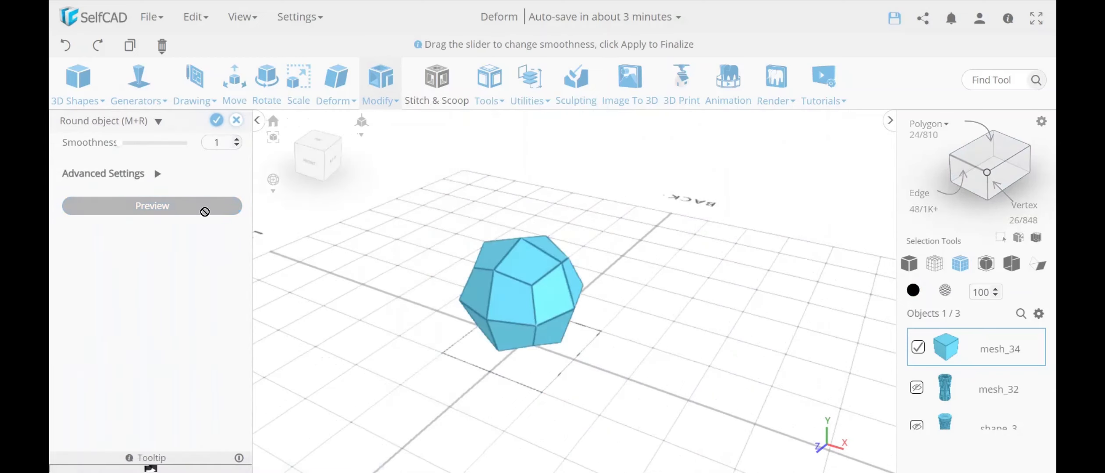
pyautogui.click(237, 140)
pyautogui.click(237, 139)
pyautogui.click(236, 139)
pyautogui.scroll(8, 525, 311)
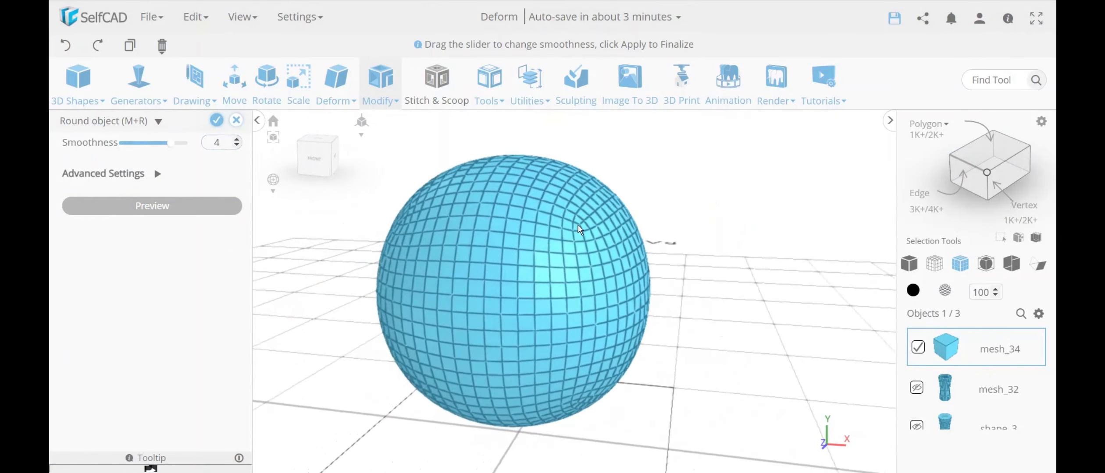
pyautogui.moveTo(587, 375); pyautogui.dragTo(276, 198, button='right')
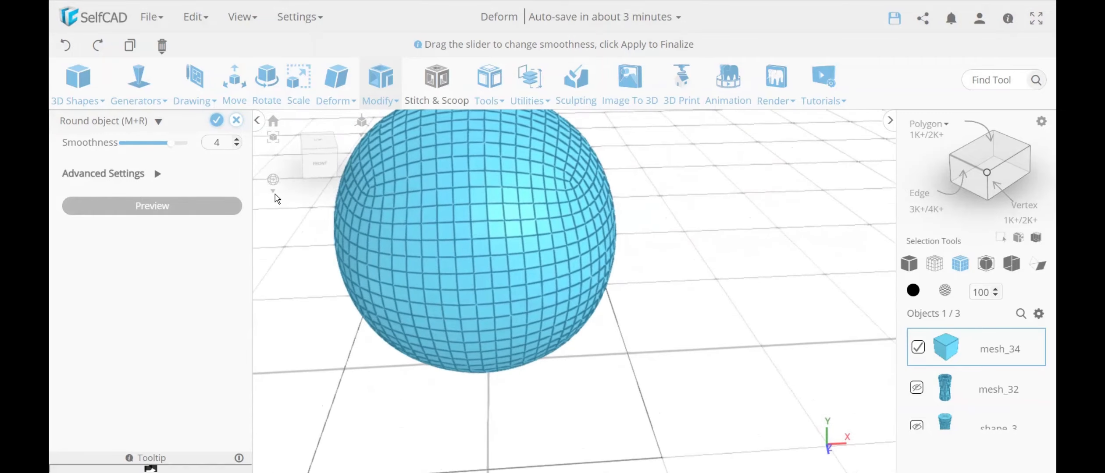
pyautogui.click(236, 120)
pyautogui.click(547, 281)
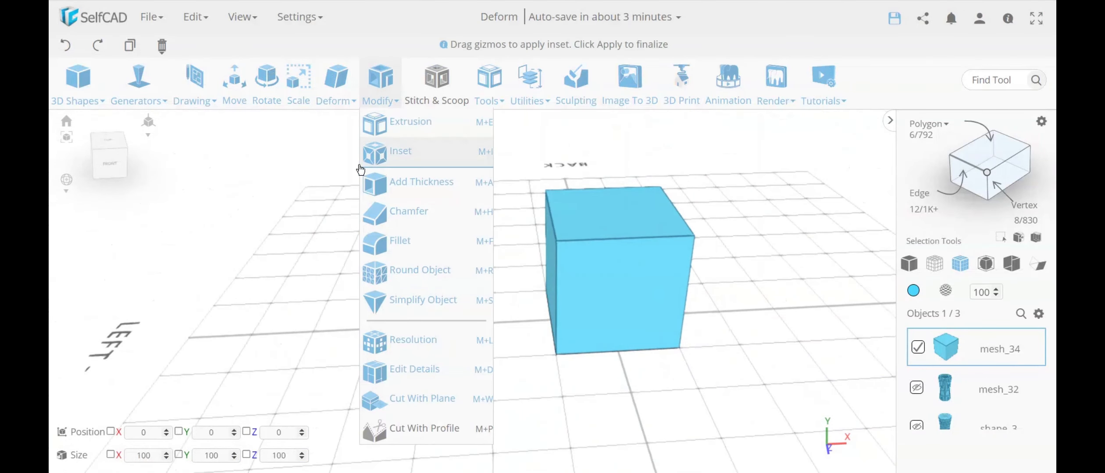
# Step: Subdivide the cube's faces by applying Resolution with a detail level of 2
pyautogui.click(381, 96)
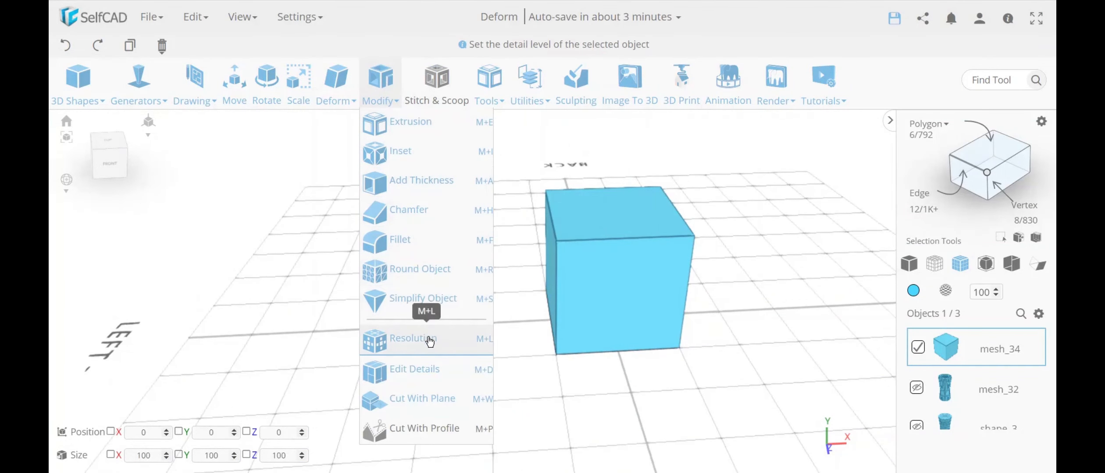
pyautogui.click(413, 338)
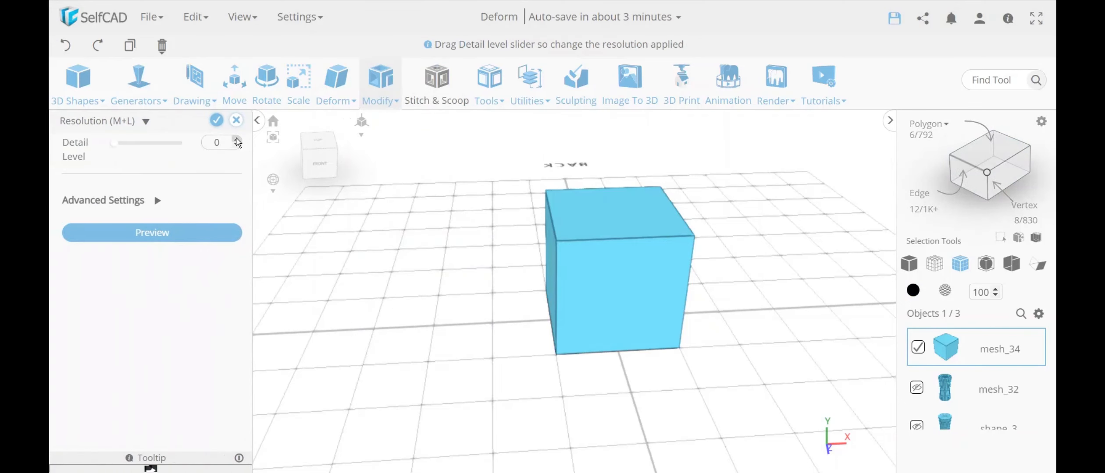
pyautogui.click(237, 140)
pyautogui.click(237, 141)
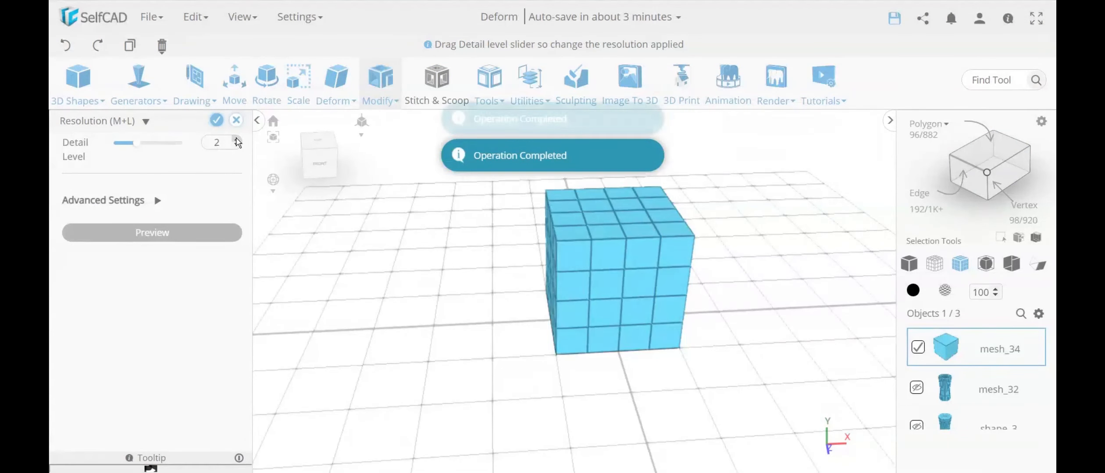
pyautogui.click(217, 121)
# Step: Preview Round Object on the subdivided cube with smoothness 4, and reduce the smoothness to 2
pyautogui.click(379, 83)
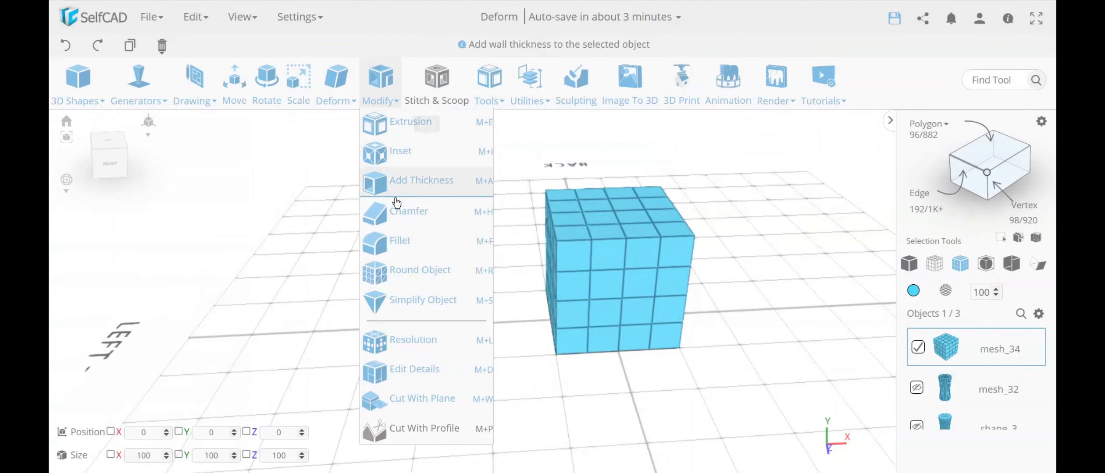
pyautogui.click(417, 270)
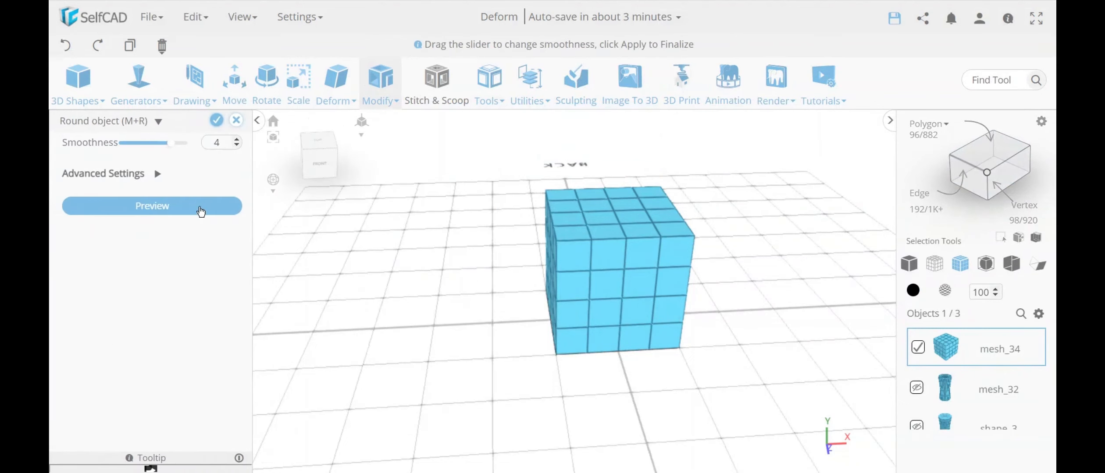
pyautogui.click(201, 212)
pyautogui.moveTo(402, 296); pyautogui.dragTo(485, 300, button='right')
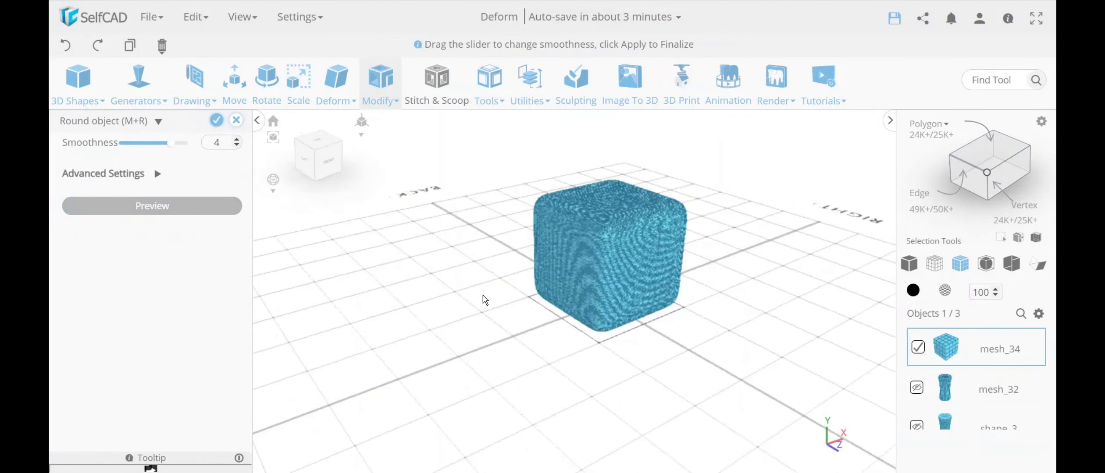
pyautogui.moveTo(177, 149); pyautogui.dragTo(144, 154)
pyautogui.scroll(5, 548, 270)
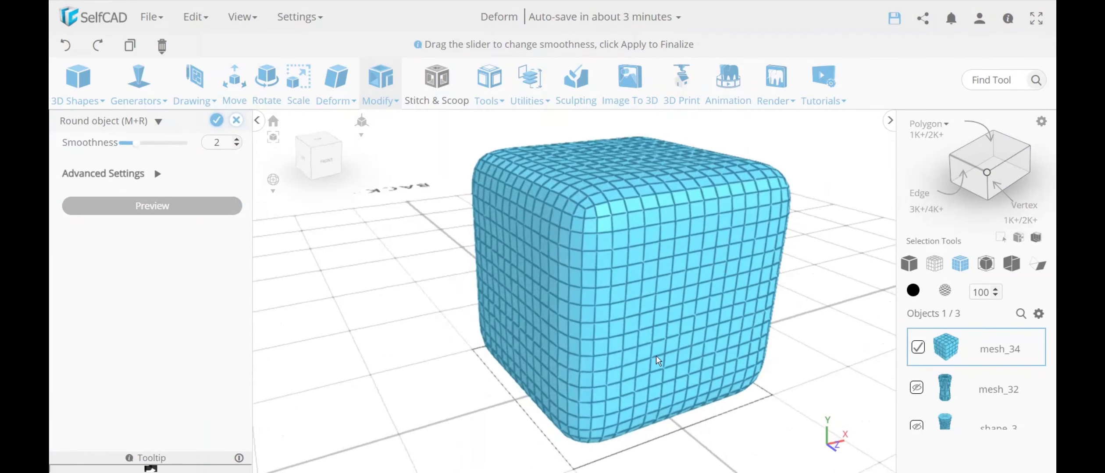
# Step: Examine the rounded cube's edges and corners from several sides, and discard the rounding
pyautogui.moveTo(713, 329); pyautogui.dragTo(720, 332, button='right')
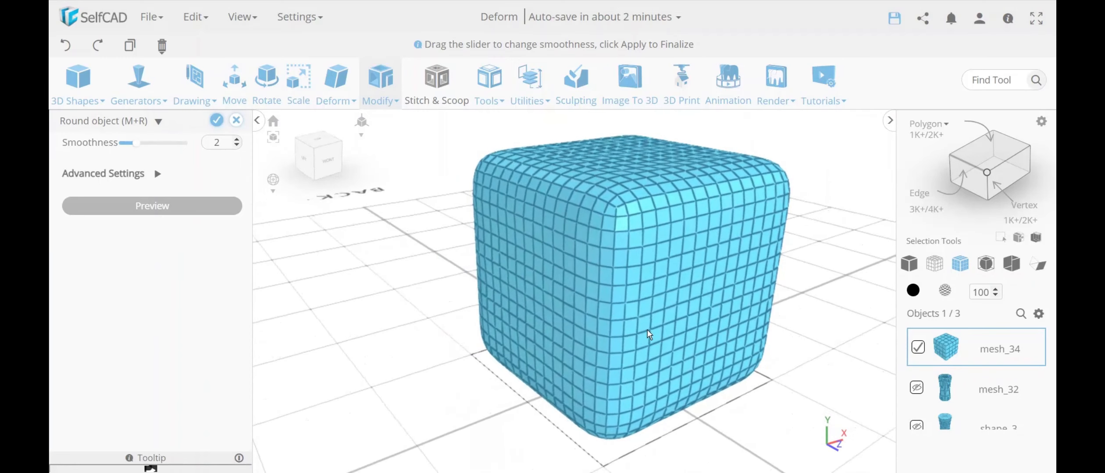
pyautogui.moveTo(646, 328); pyautogui.dragTo(664, 333, button='right')
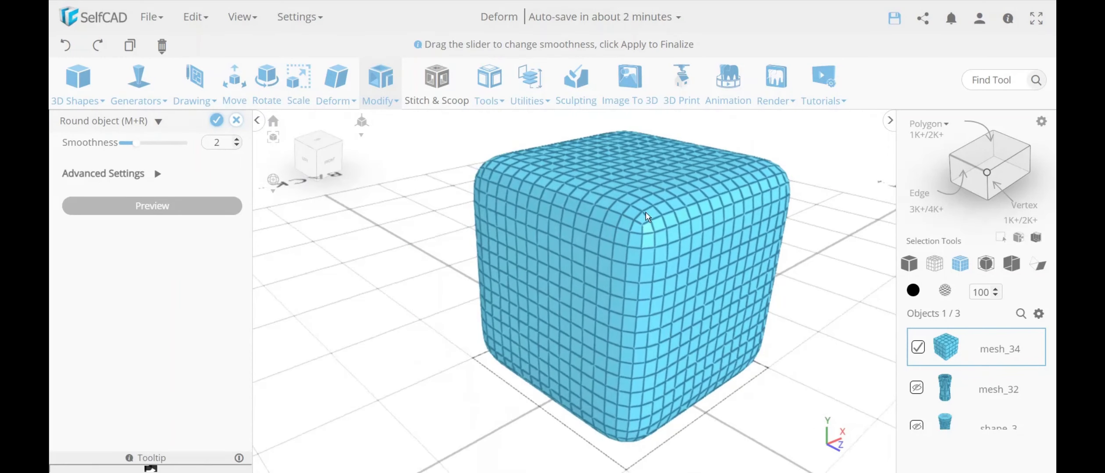
pyautogui.moveTo(618, 220); pyautogui.dragTo(510, 190, button='right')
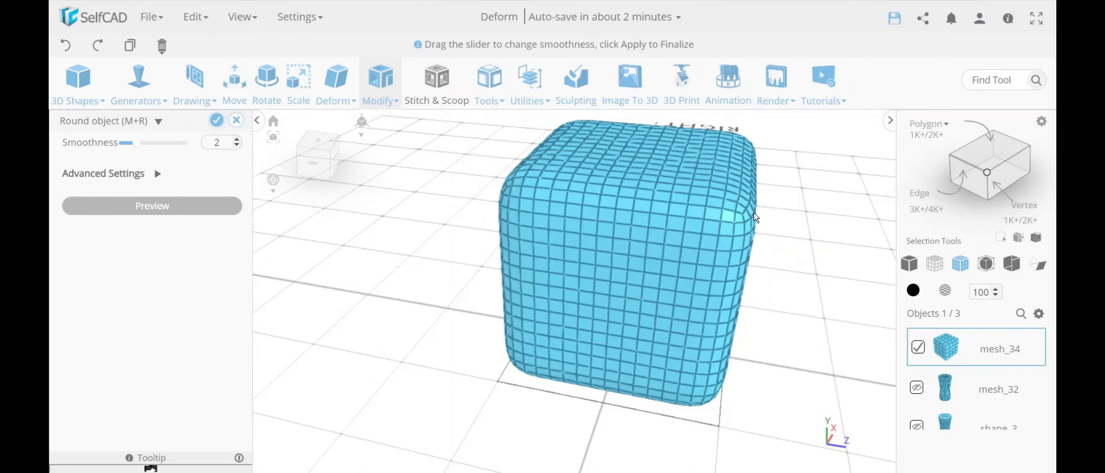
pyautogui.moveTo(749, 232); pyautogui.dragTo(591, 256, button='right')
pyautogui.moveTo(733, 219); pyautogui.dragTo(590, 260, button='right')
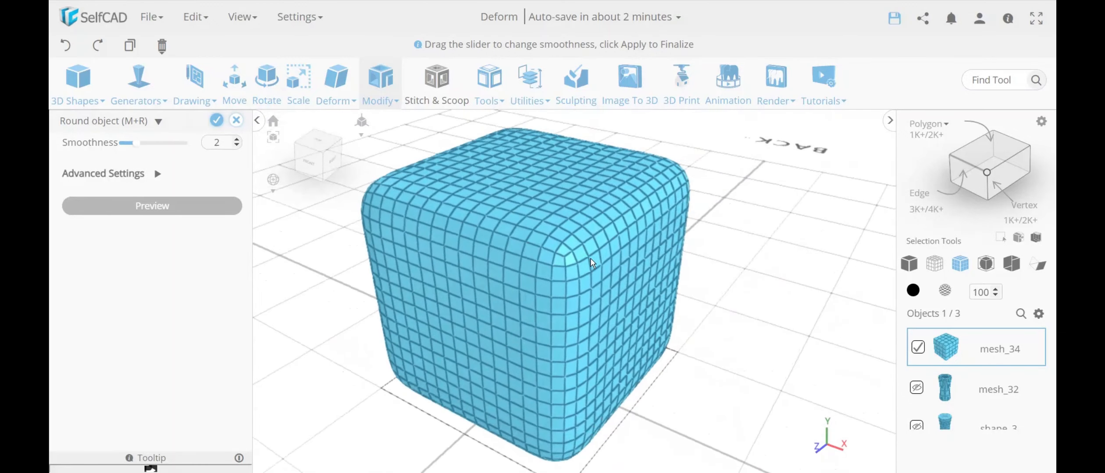
pyautogui.moveTo(700, 178); pyautogui.dragTo(526, 187, button='right')
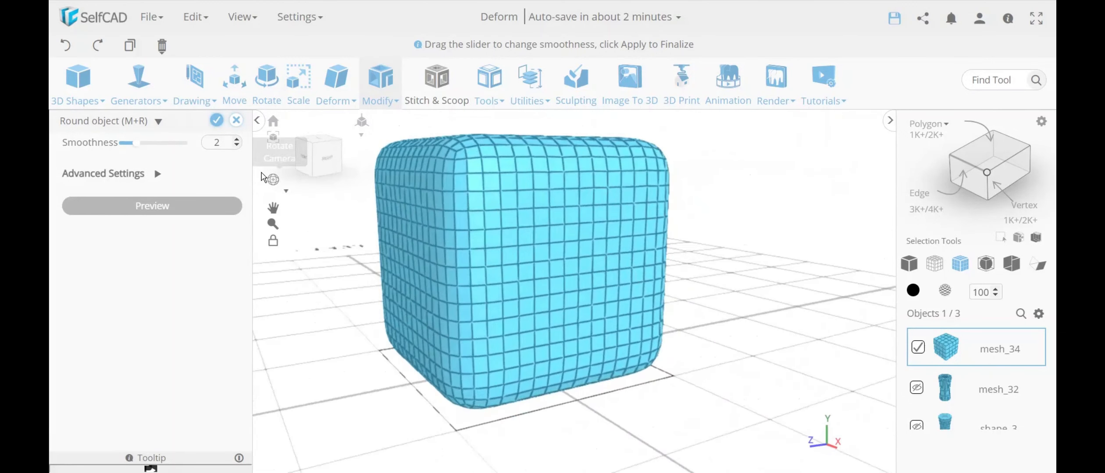
pyautogui.click(235, 123)
pyautogui.click(550, 284)
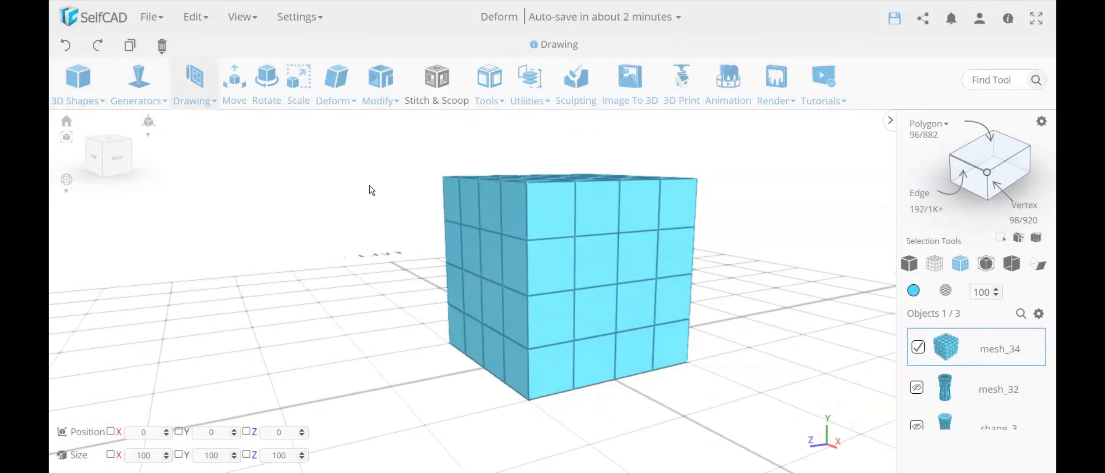
# Step: Delete the subdivided cube and unhide the two narrow-waisted objects, mesh_32 and shape_3
pyautogui.press('Delete')
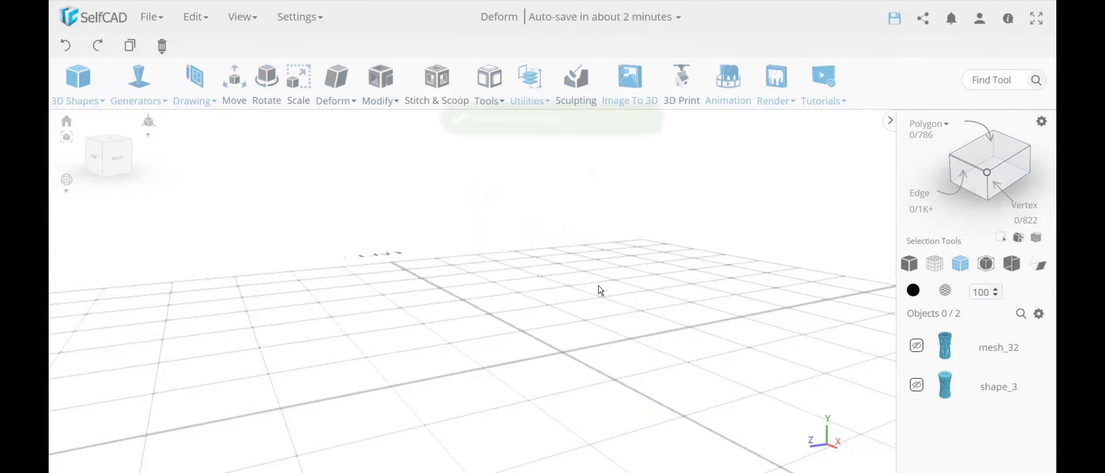
pyautogui.click(916, 347)
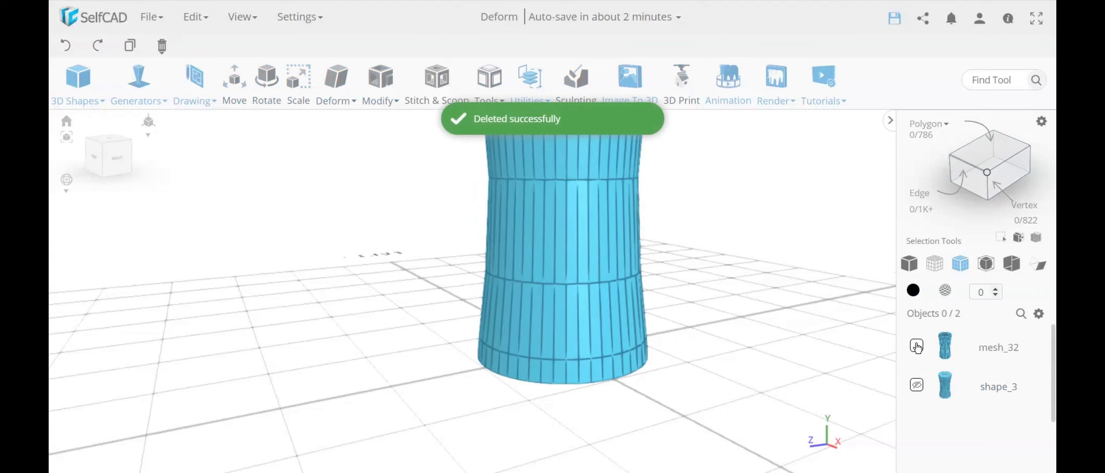
pyautogui.scroll(-5, 751, 334)
pyautogui.moveTo(703, 326); pyautogui.dragTo(713, 345, button='right')
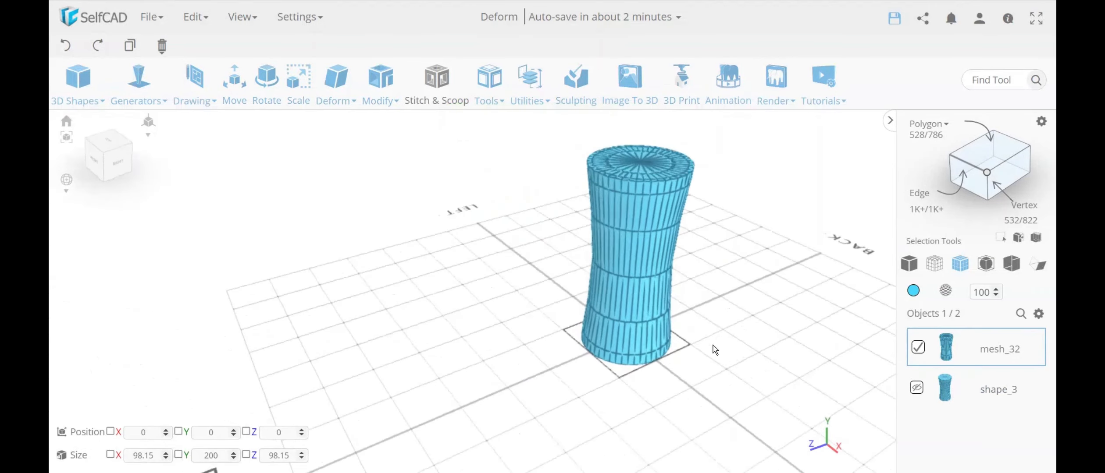
pyautogui.click(915, 389)
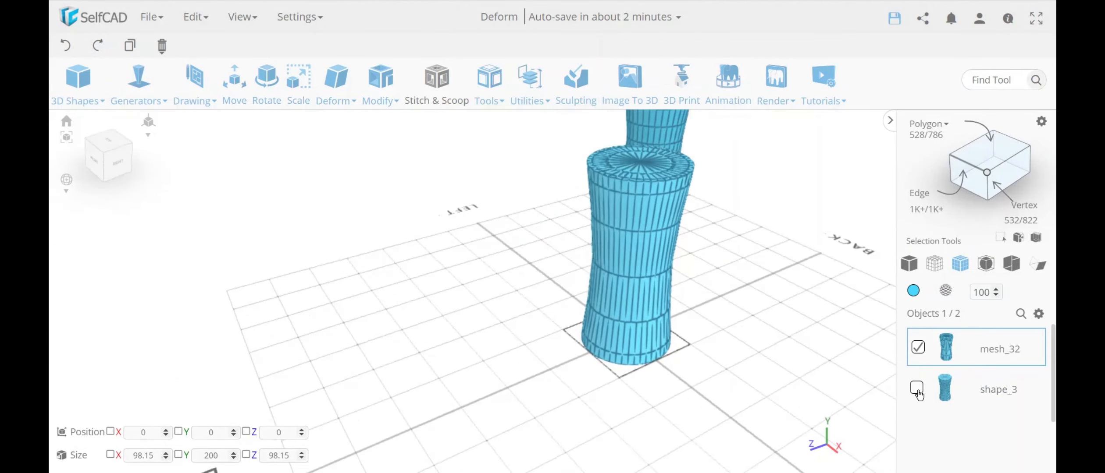
# Step: Compare the surface divisions of mesh_32 and shape_3, inspecting mesh_32 up close
pyautogui.moveTo(679, 283); pyautogui.dragTo(529, 291, button='right')
pyautogui.scroll(-3, 571, 274)
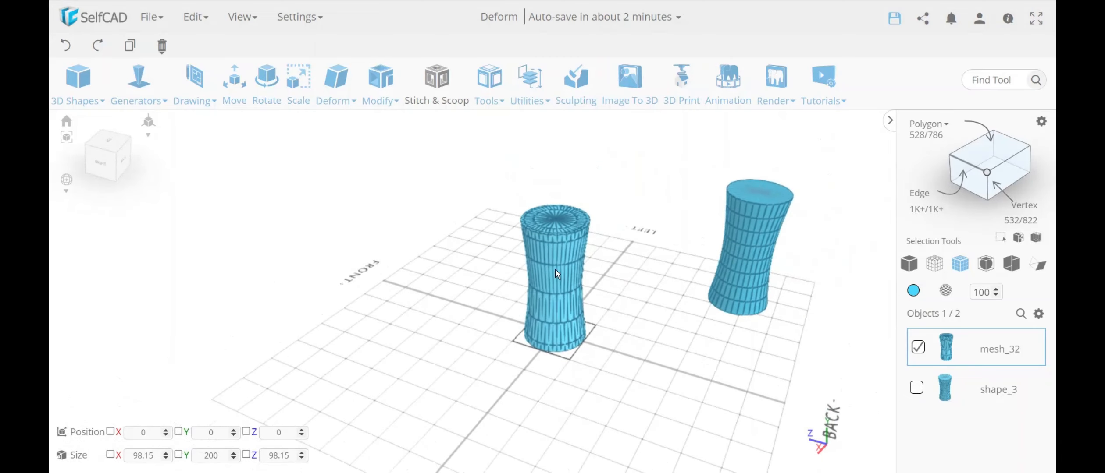
pyautogui.scroll(5, 555, 269)
pyautogui.scroll(1, 561, 262)
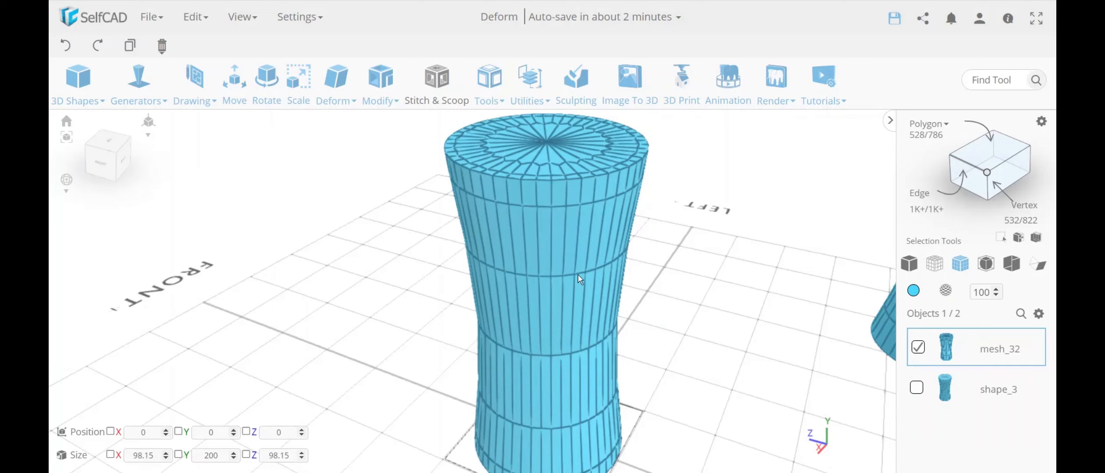
pyautogui.scroll(-5, 564, 385)
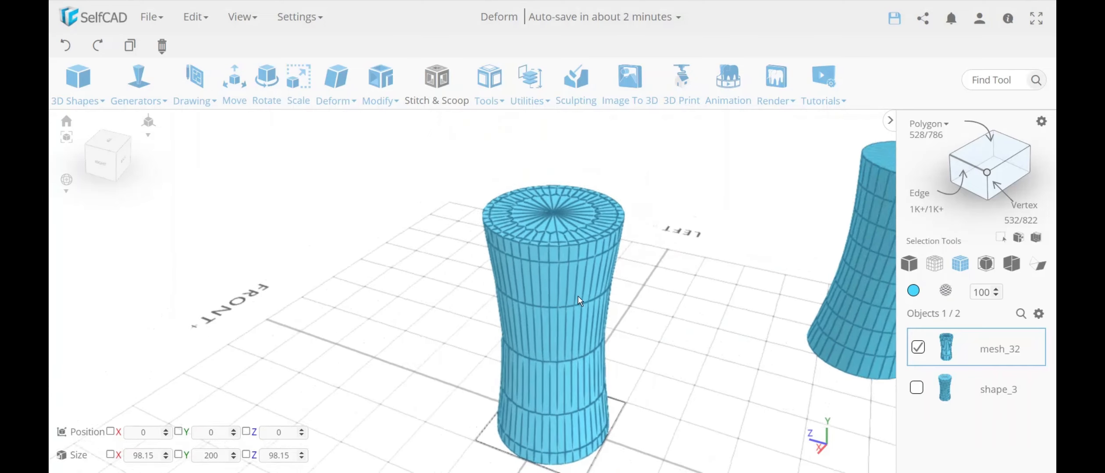
pyautogui.moveTo(574, 287); pyautogui.dragTo(515, 289, button='right')
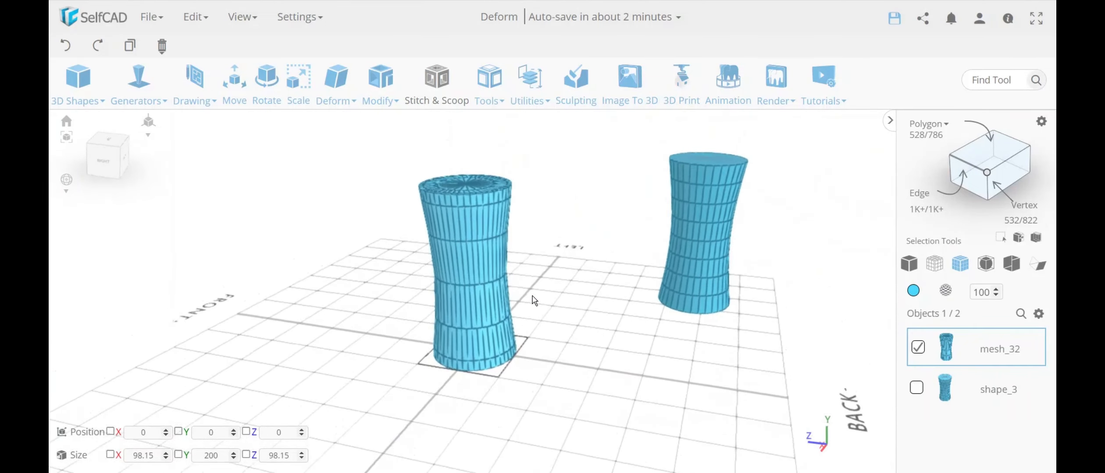
# Step: Select the middle horizontal edge loop of mesh_32 with loop selection to check the width of its waist
pyautogui.scroll(5, 534, 301)
pyautogui.scroll(-2, 485, 294)
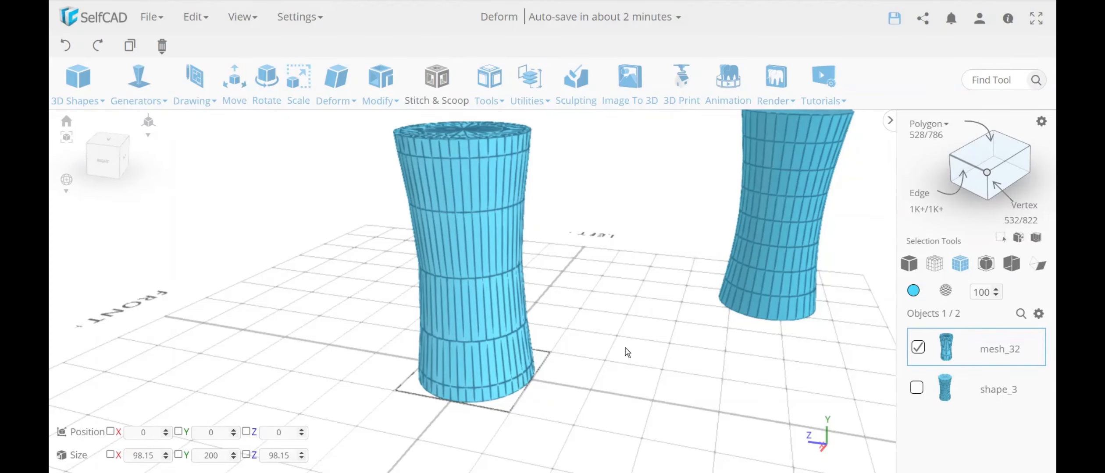
pyautogui.moveTo(627, 353); pyautogui.dragTo(723, 306)
pyautogui.moveTo(590, 326); pyautogui.dragTo(475, 284)
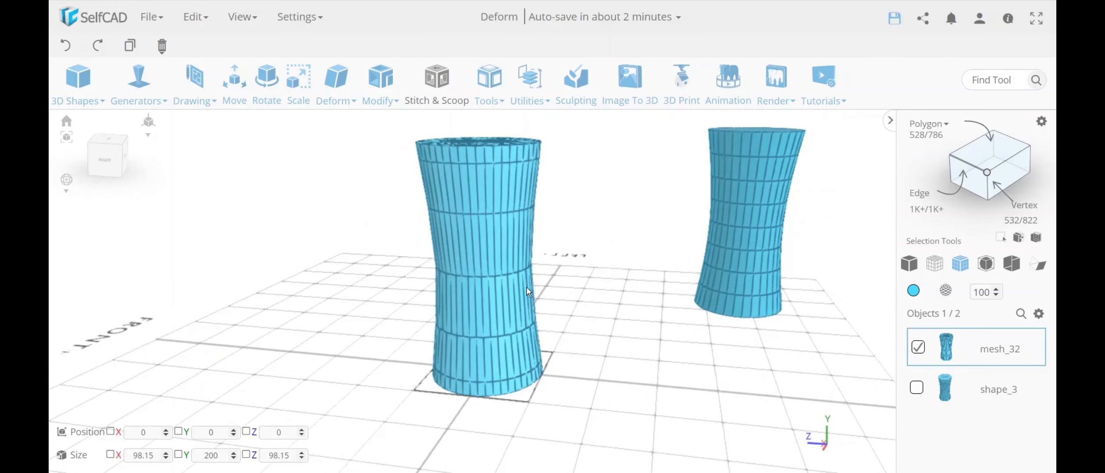
pyautogui.click(968, 167)
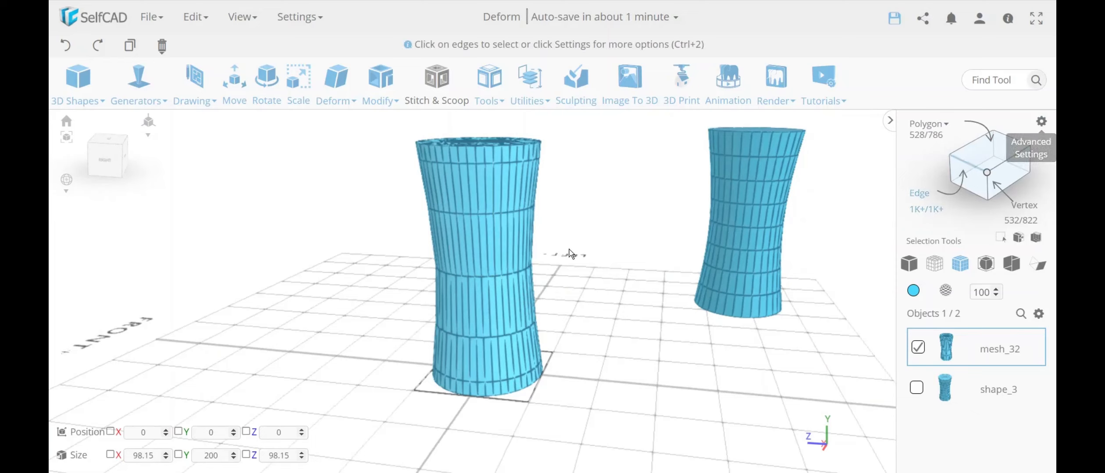
pyautogui.click(227, 204)
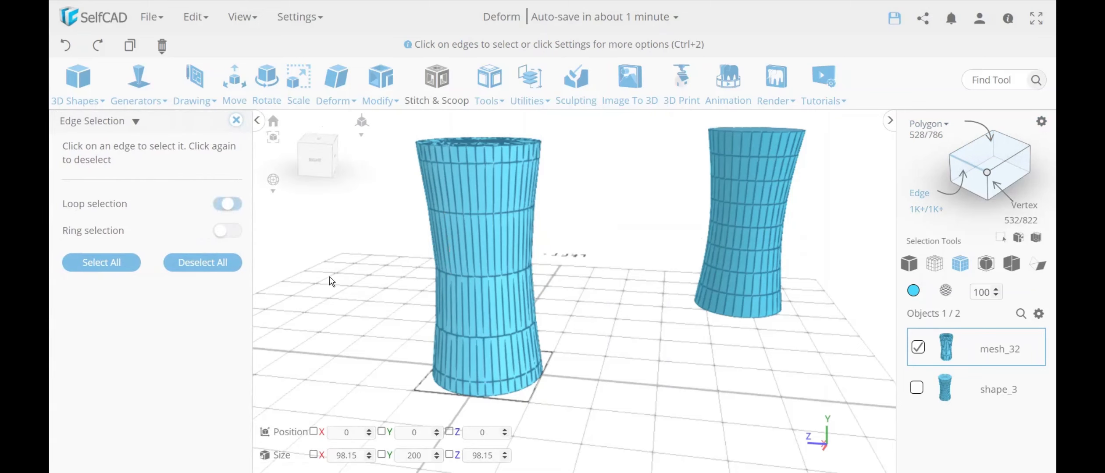
pyautogui.click(490, 277)
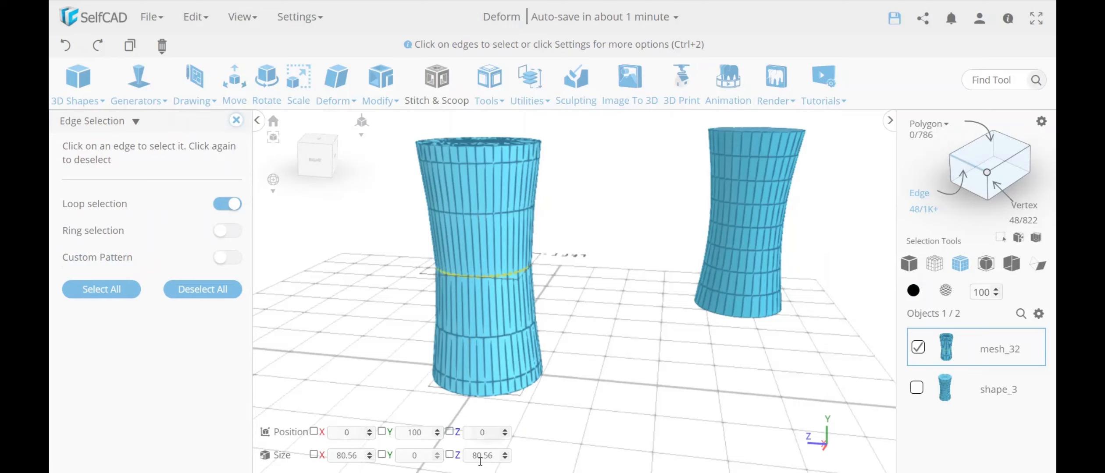
pyautogui.click(234, 123)
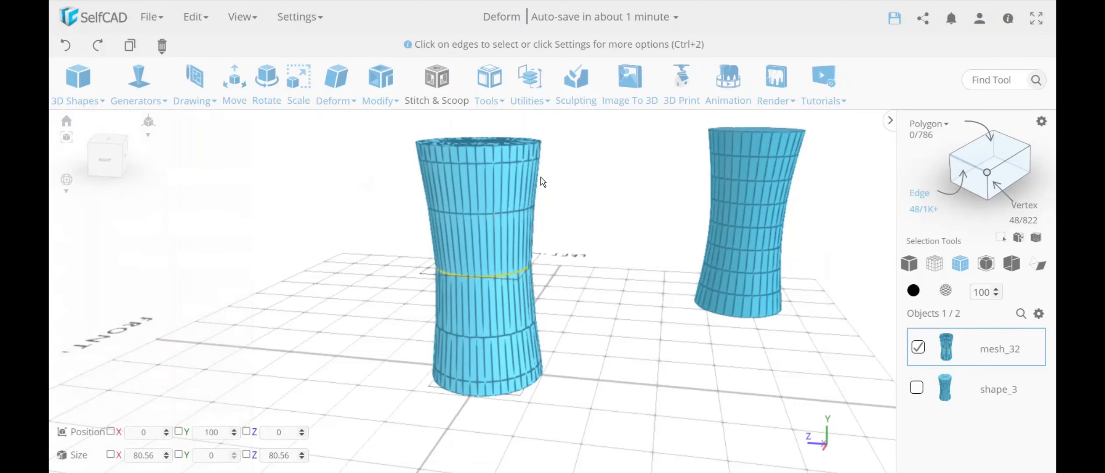
pyautogui.moveTo(451, 272); pyautogui.dragTo(558, 314, button='right')
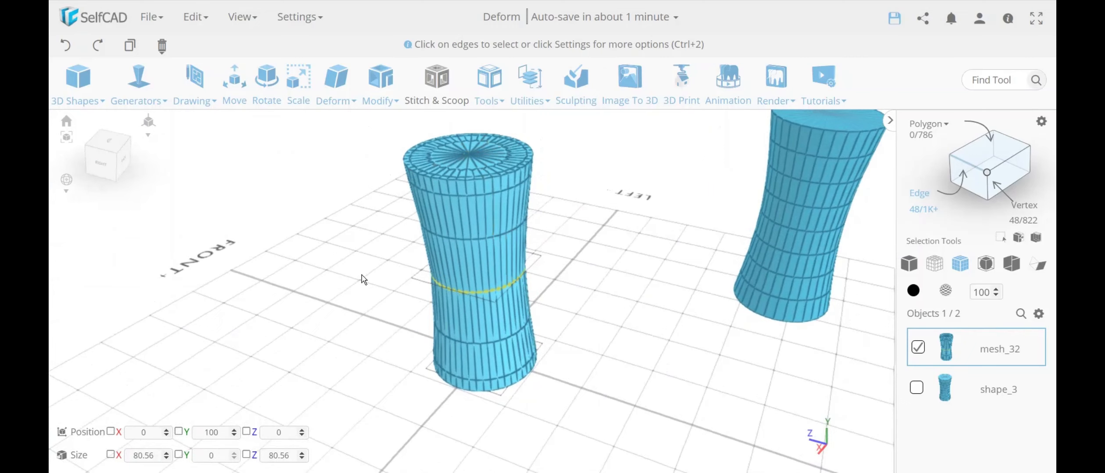
pyautogui.scroll(-3, 503, 304)
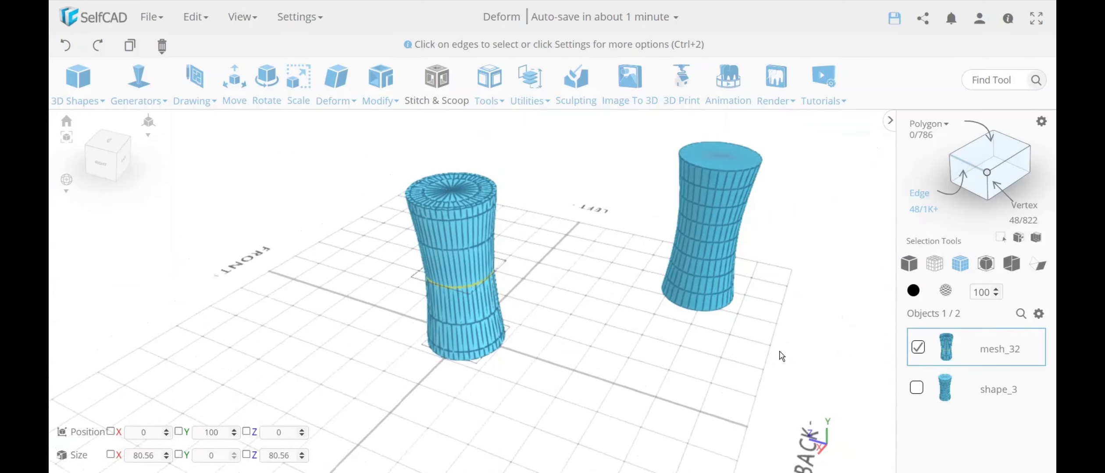
# Step: Delete both narrow-waisted objects, mesh_32 and shape_3
pyautogui.click(917, 388)
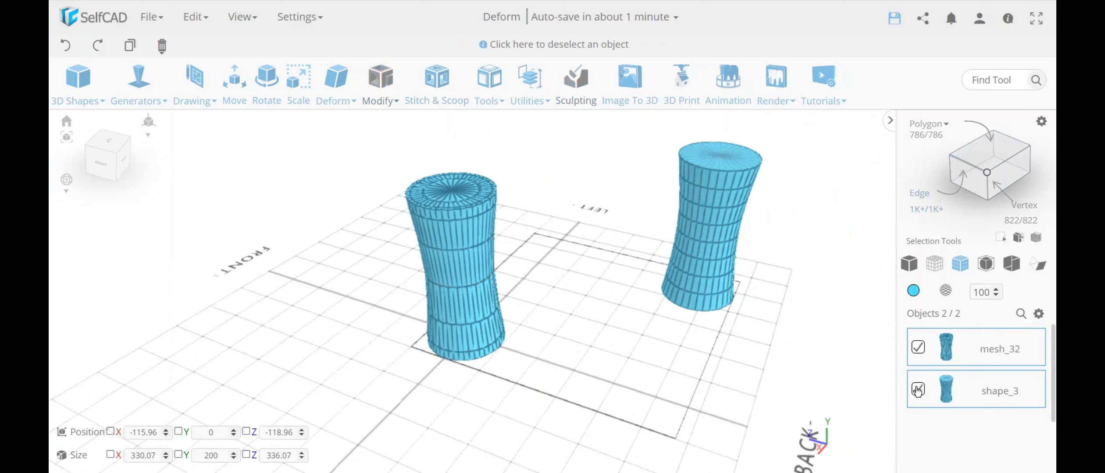
pyautogui.press('Delete')
pyautogui.press('Return')
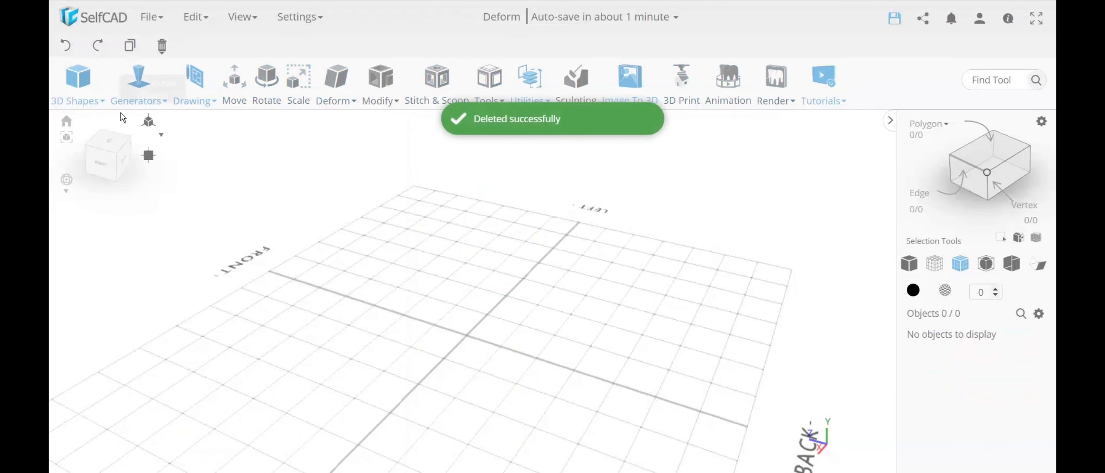
# Step: Create a cylinder with top and bottom radius 50, height 200, 2 horizontal segments and 24 vertical segments
pyautogui.click(85, 94)
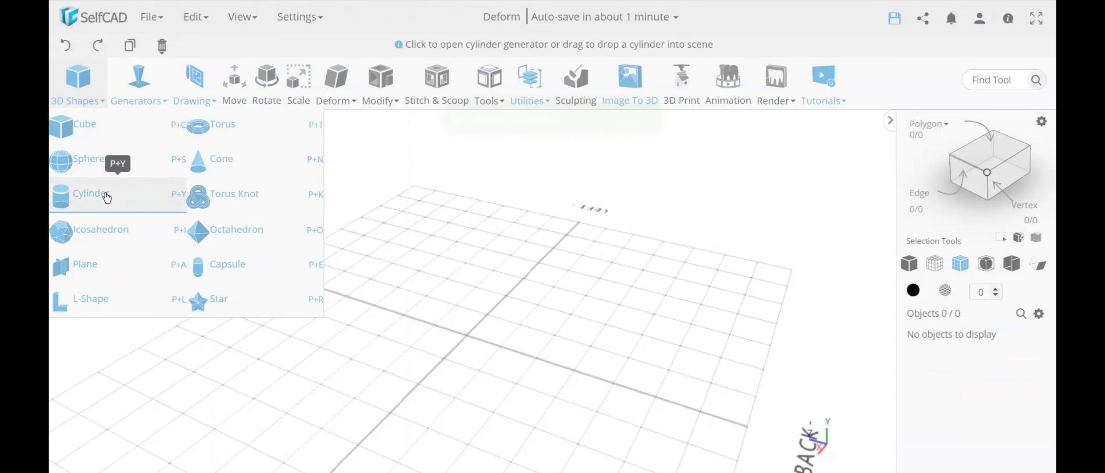
pyautogui.click(91, 193)
pyautogui.moveTo(441, 280); pyautogui.dragTo(513, 260, button='right')
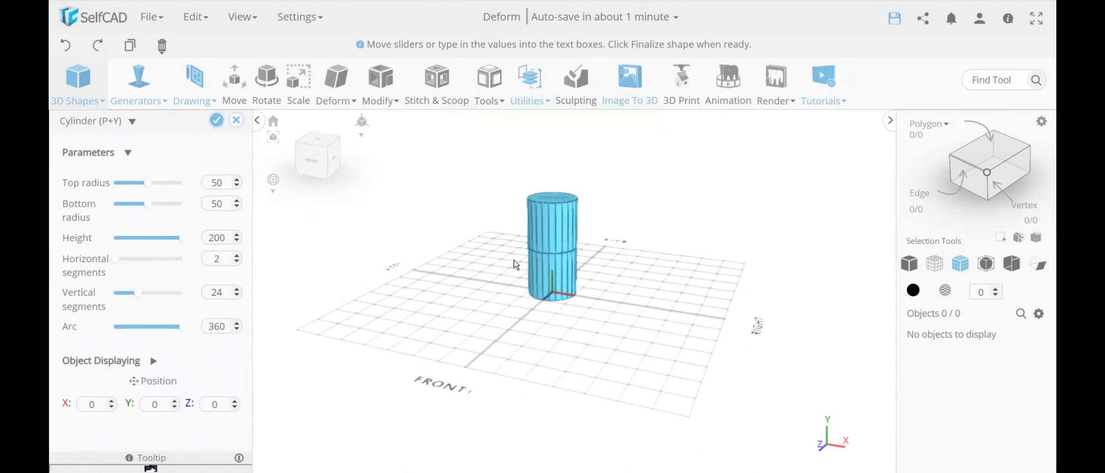
pyautogui.scroll(3, 549, 244)
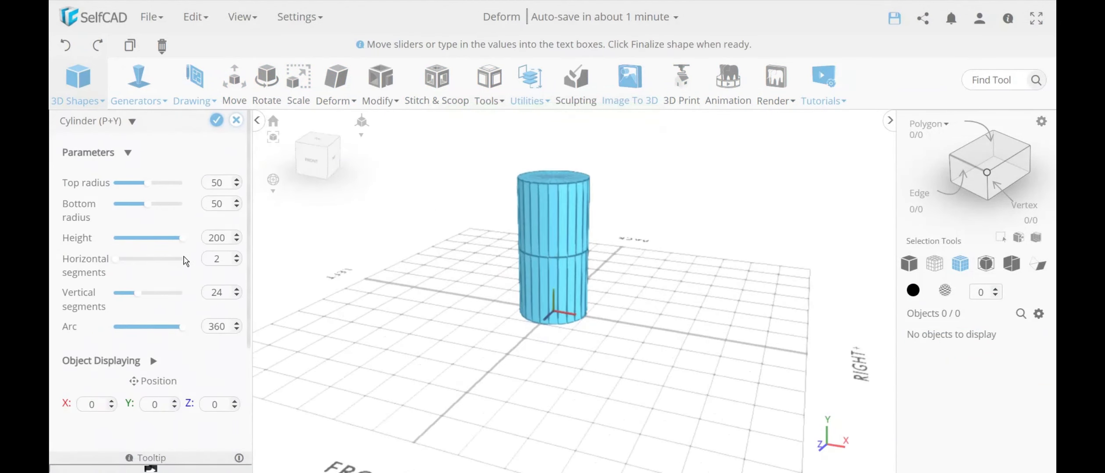
pyautogui.click(217, 120)
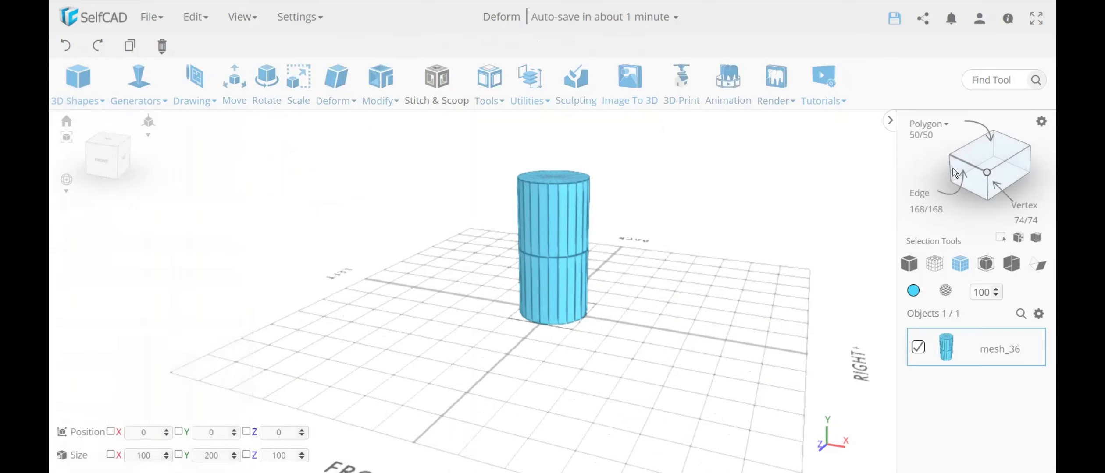
# Step: Select the horizontal edge loop around the middle of the new cylinder, using loop selection
pyautogui.click(973, 166)
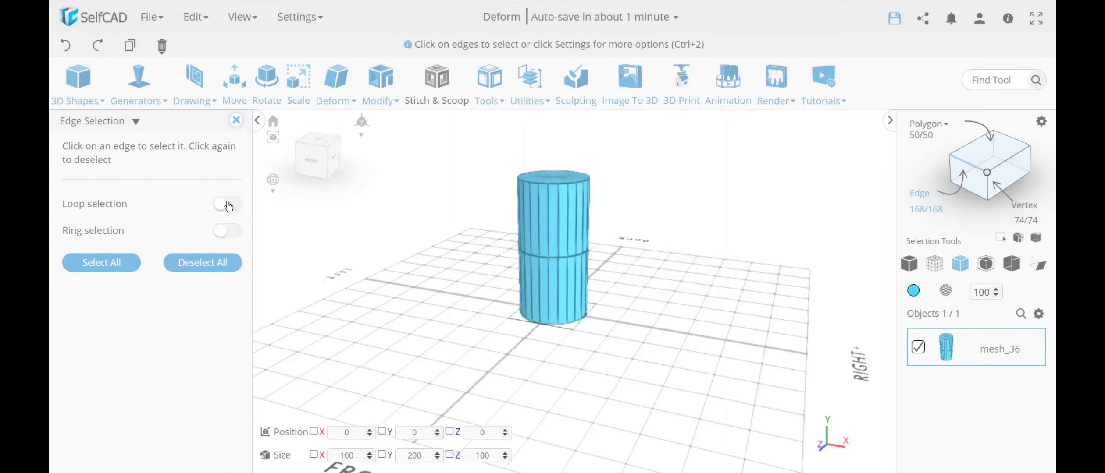
pyautogui.click(228, 205)
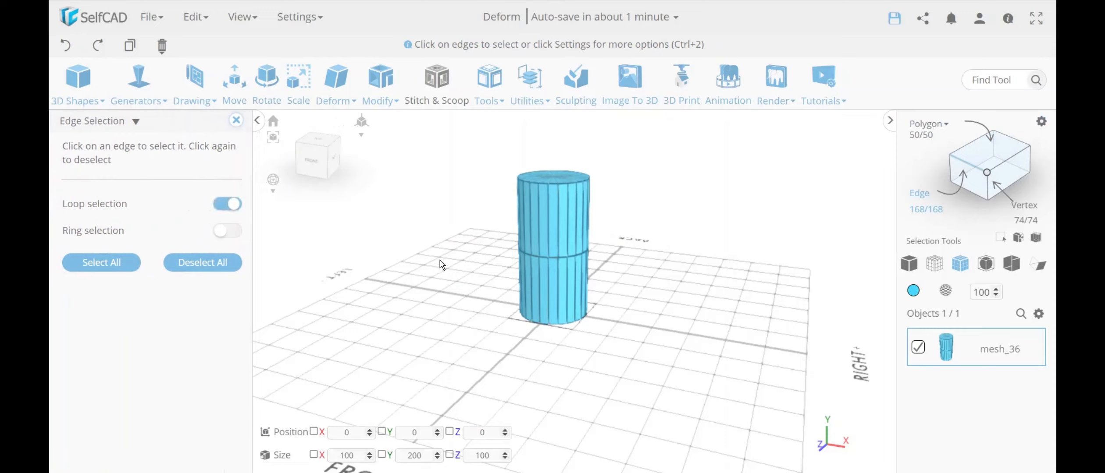
pyautogui.click(561, 259)
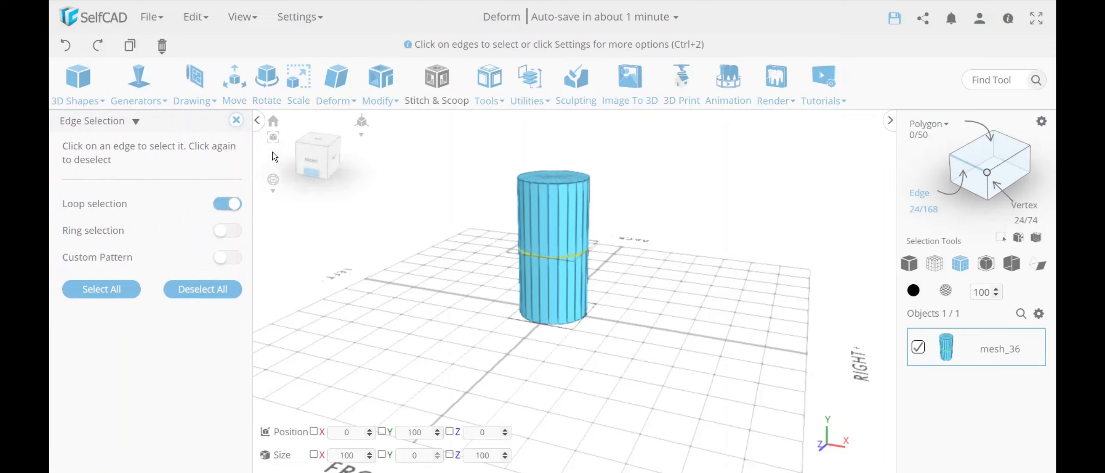
# Step: Narrow the cylinder's middle edge loop to a size of 75 in both X and Z, and clear the selection
pyautogui.doubleClick(143, 456)
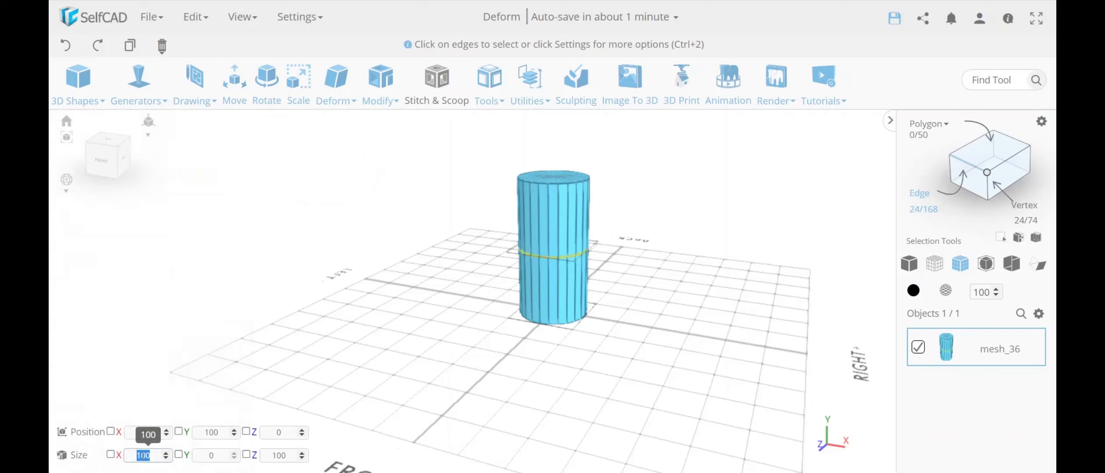
pyautogui.write('75')
pyautogui.press('Return')
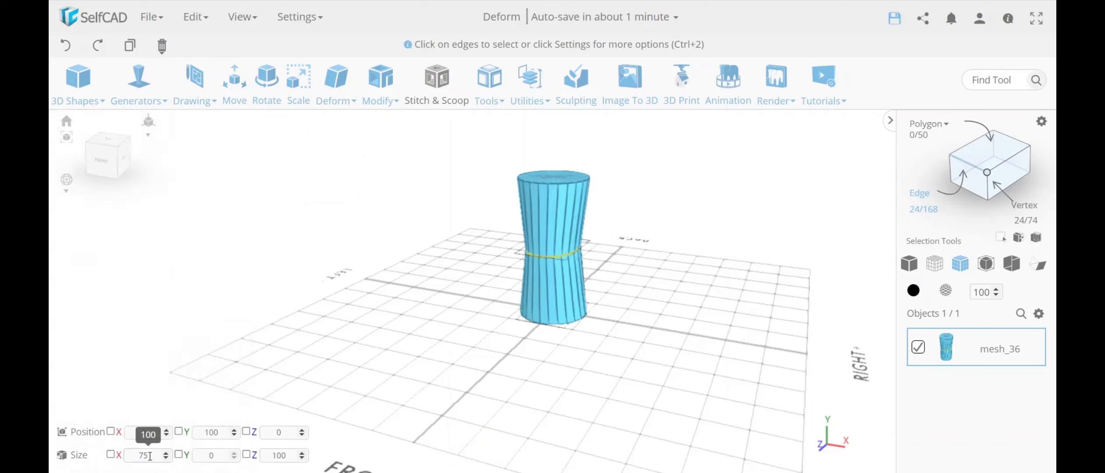
pyautogui.doubleClick(289, 458)
pyautogui.write('75')
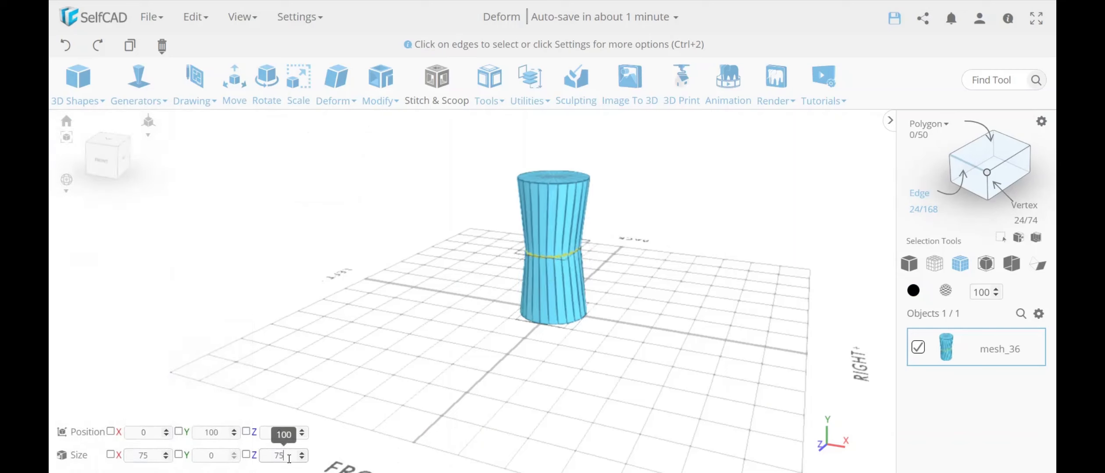
pyautogui.press('Return')
pyautogui.click(346, 338)
# Step: Select all side faces in the upper and lower halves of the waisted cylinder, using face loop selection
pyautogui.scroll(3, 416, 312)
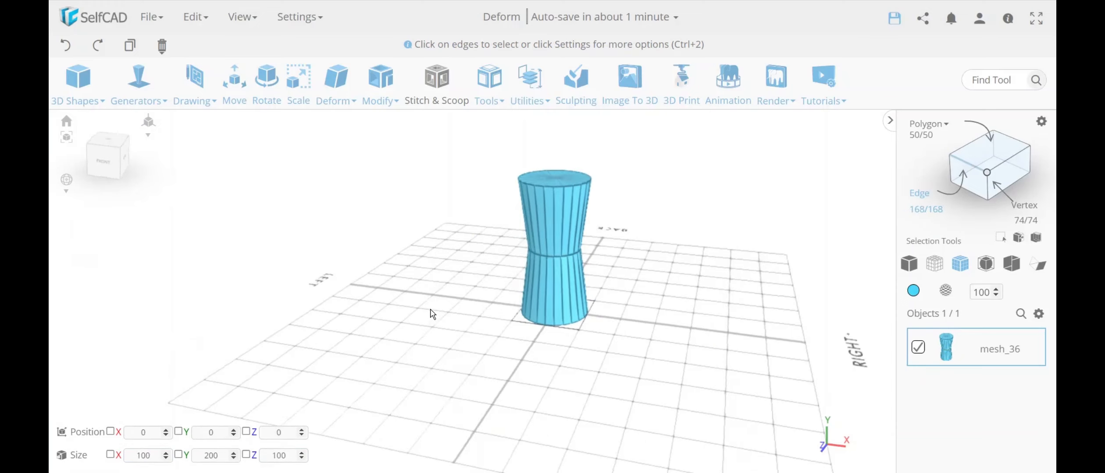
pyautogui.moveTo(674, 261); pyautogui.dragTo(672, 277, button='middle')
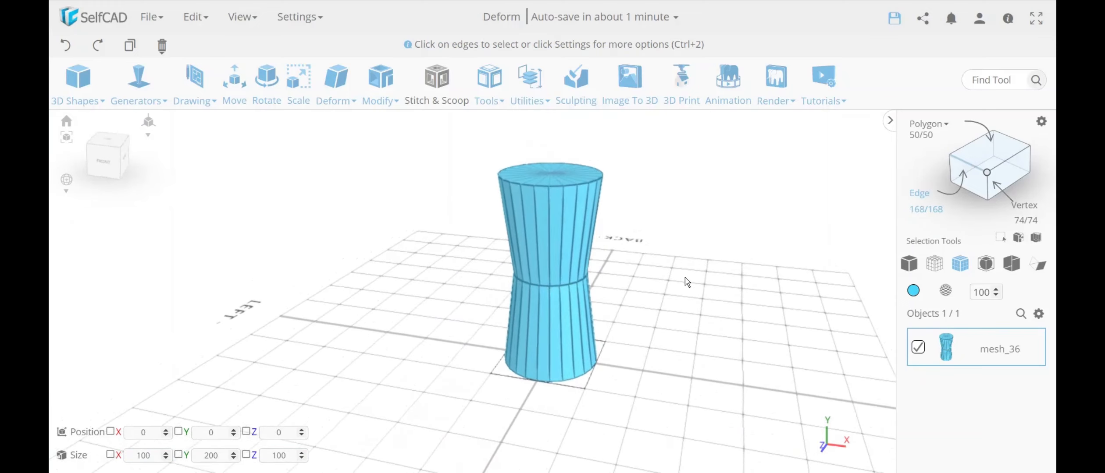
pyautogui.moveTo(683, 276); pyautogui.dragTo(678, 278, button='right')
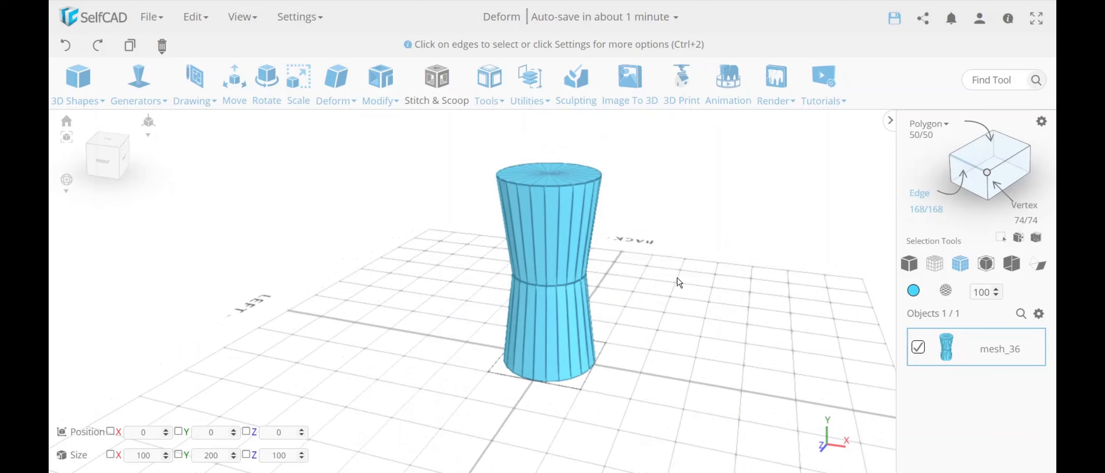
pyautogui.click(986, 145)
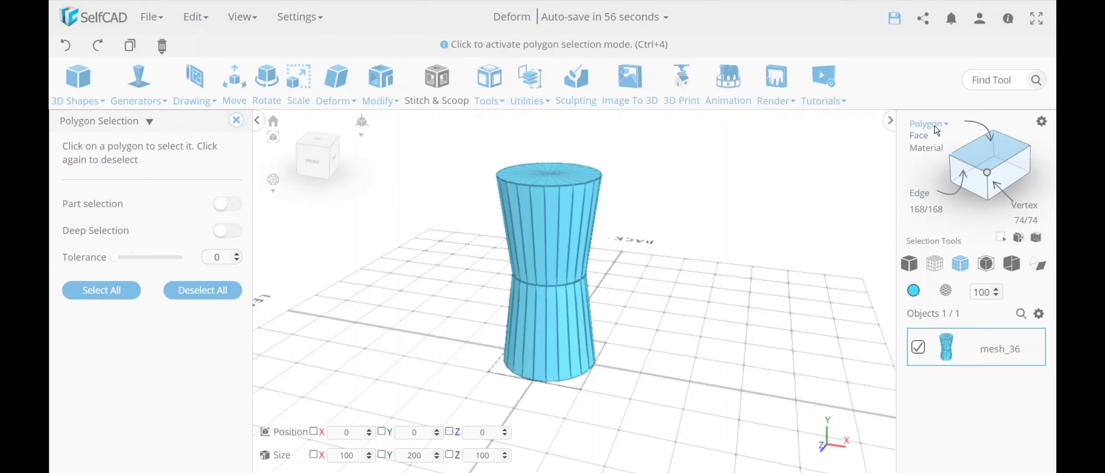
pyautogui.click(920, 135)
pyautogui.click(239, 206)
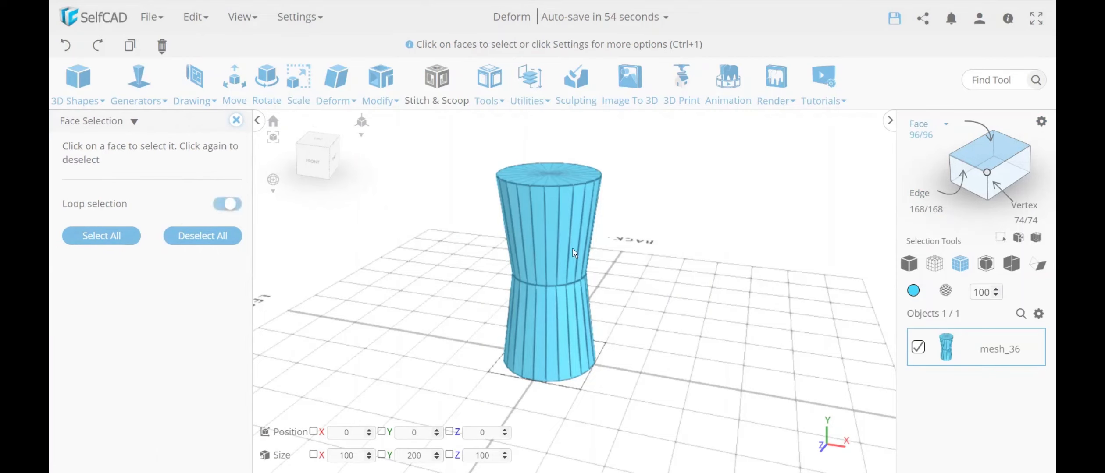
pyautogui.click(553, 237)
pyautogui.click(540, 235)
pyautogui.click(547, 235)
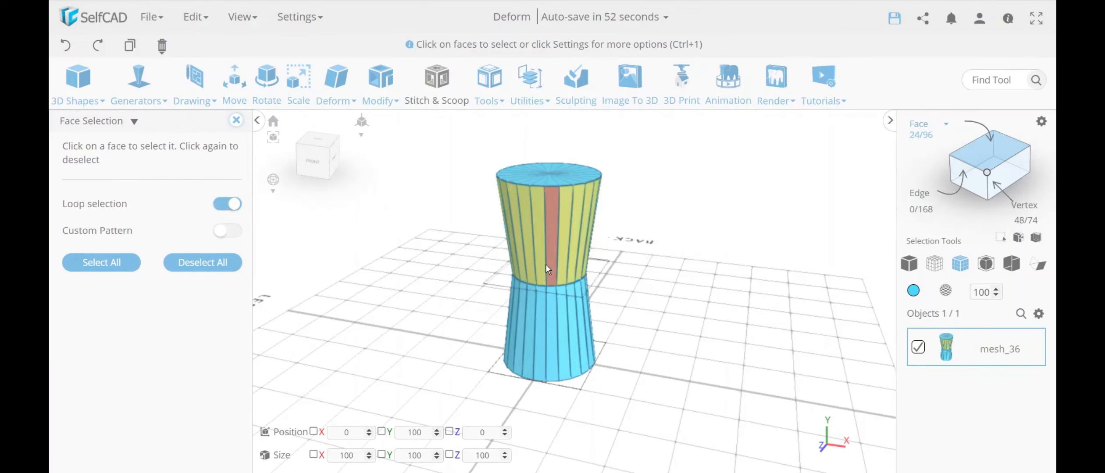
pyautogui.click(551, 307)
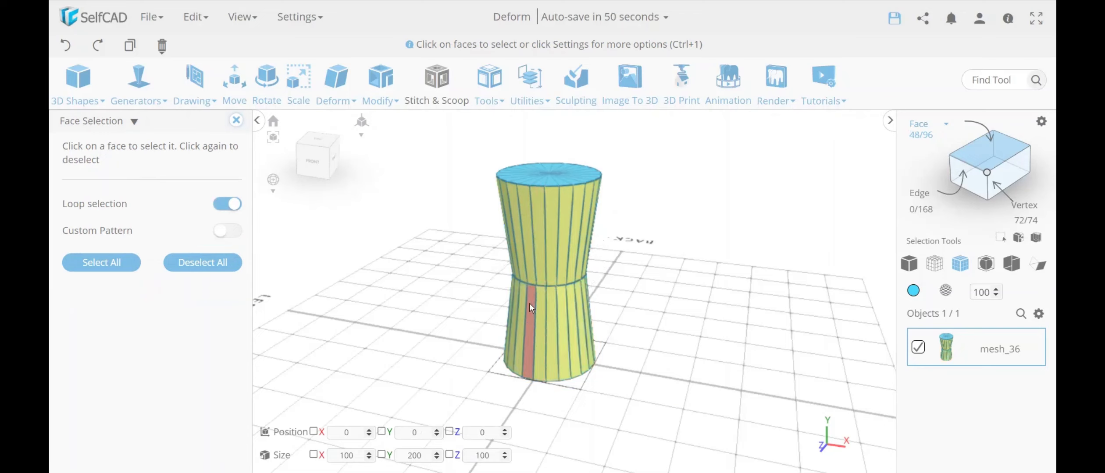
pyautogui.click(235, 120)
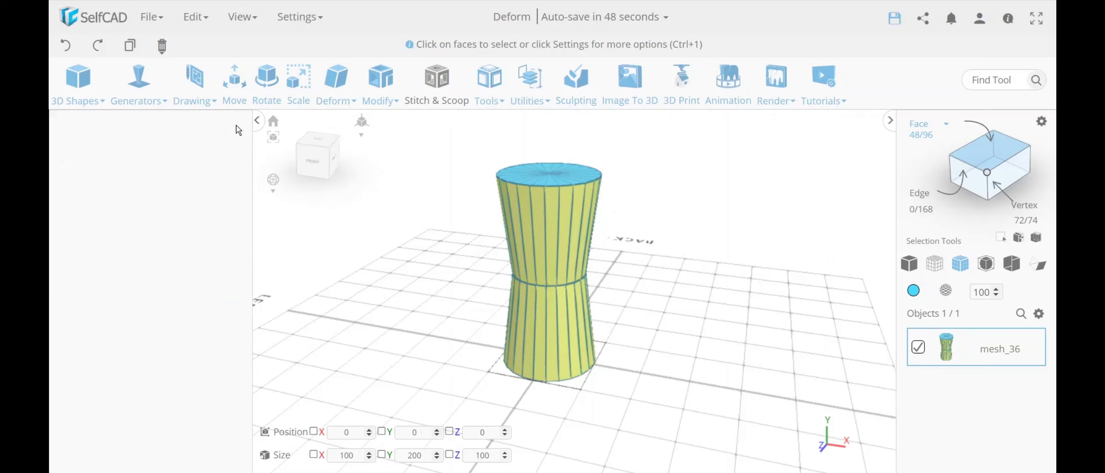
# Step: Inset the selected side faces by an amount of 1 and clear the face selection
pyautogui.click(378, 88)
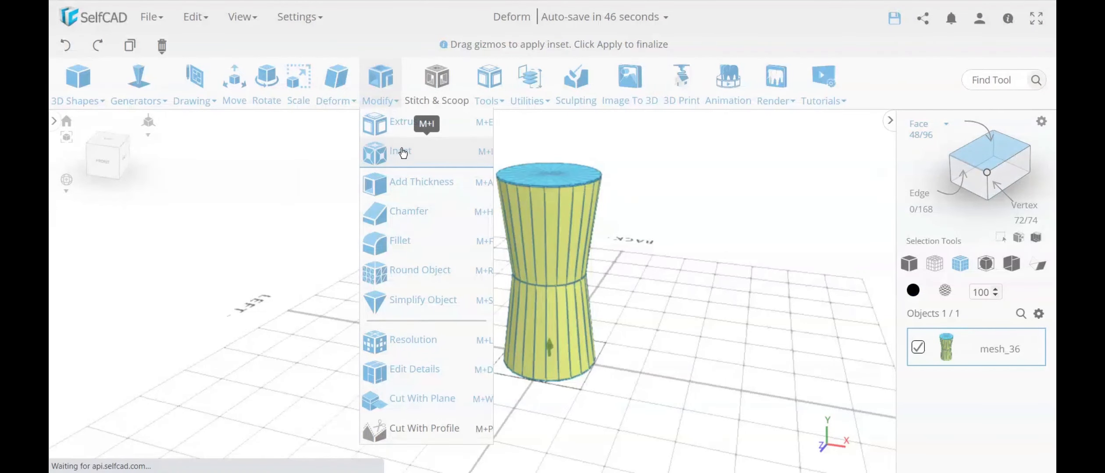
pyautogui.click(403, 151)
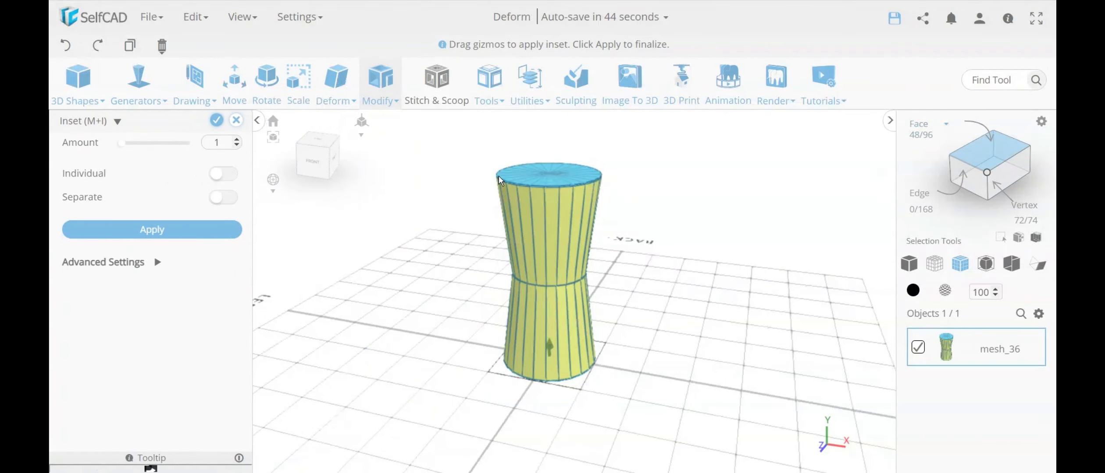
pyautogui.scroll(5, 500, 179)
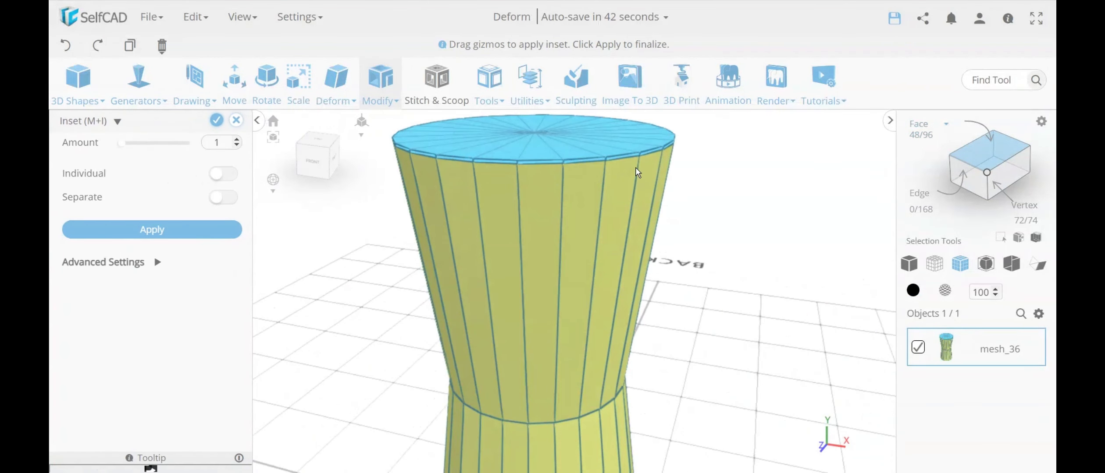
pyautogui.click(217, 121)
pyautogui.scroll(-5, 313, 242)
pyautogui.hotkey('ctrl', 'a')
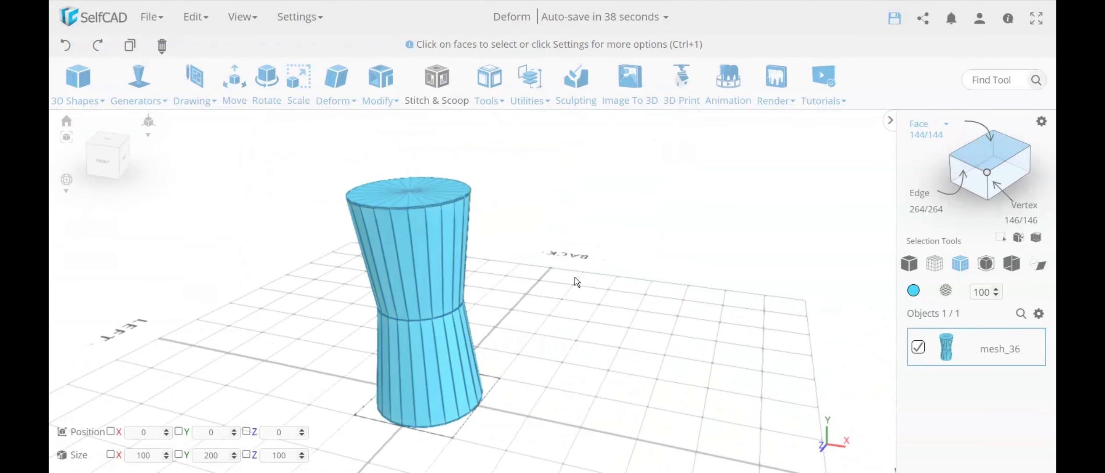
# Step: Switch to polygon selection and select the top and bottom caps of the waisted cylinder
pyautogui.click(945, 124)
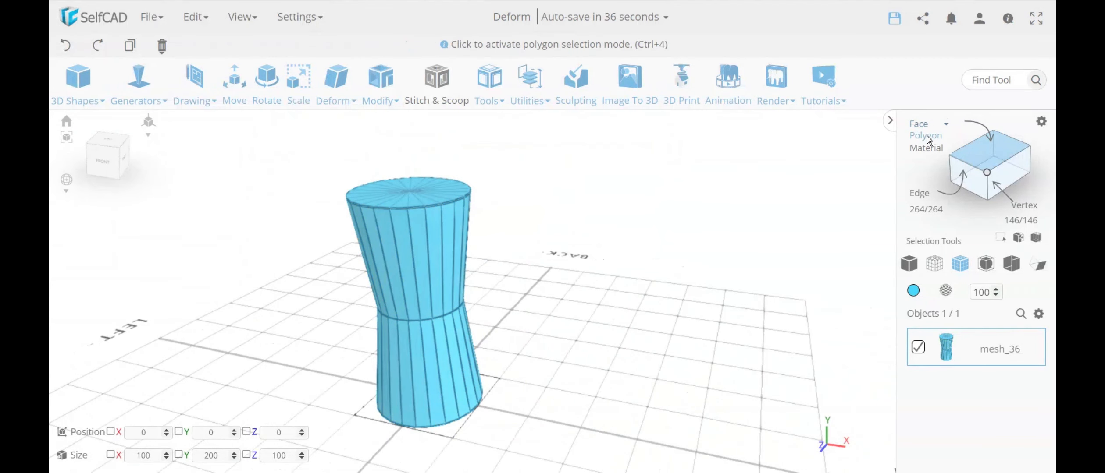
pyautogui.click(926, 135)
pyautogui.click(436, 180)
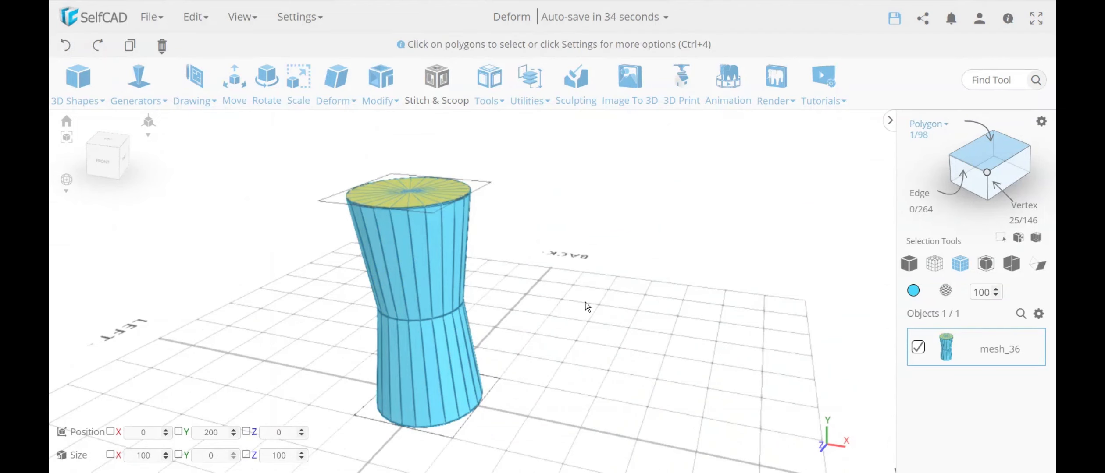
pyautogui.moveTo(587, 305); pyautogui.dragTo(469, 307)
pyautogui.click(466, 308)
pyautogui.moveTo(594, 254); pyautogui.dragTo(624, 315)
# Step: Inset the selected top and bottom caps by an amount of 1 and clear the polygon selection
pyautogui.click(380, 85)
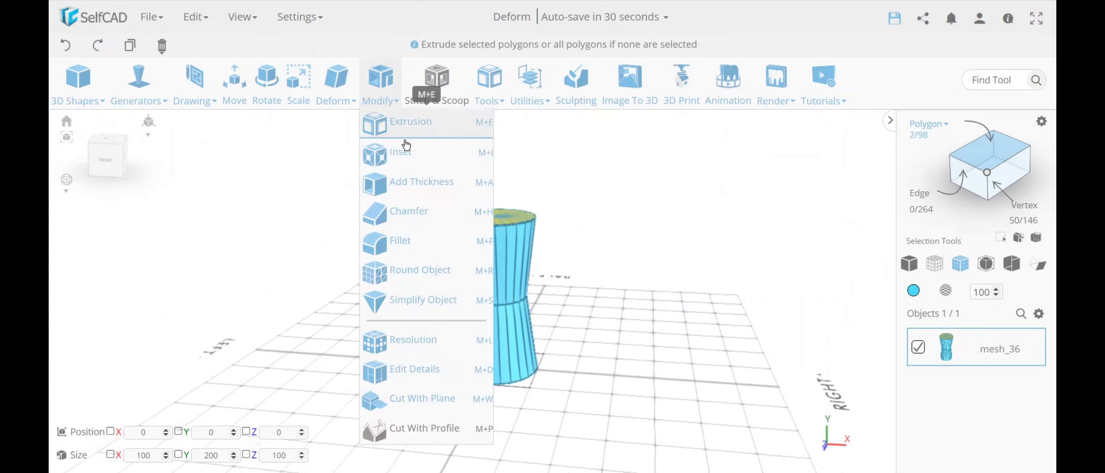
pyautogui.click(390, 151)
pyautogui.click(197, 181)
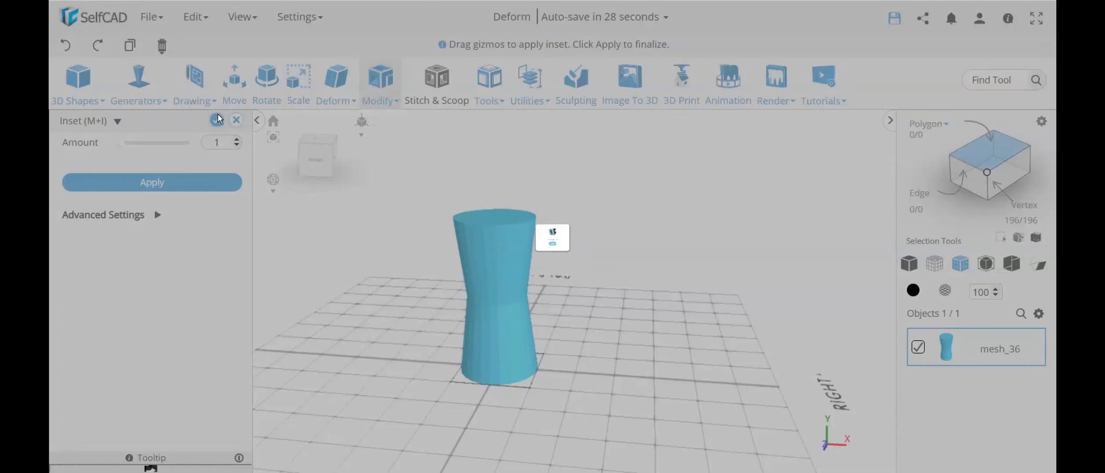
pyautogui.scroll(5, 565, 212)
pyautogui.hotkey('ctrl', 'a')
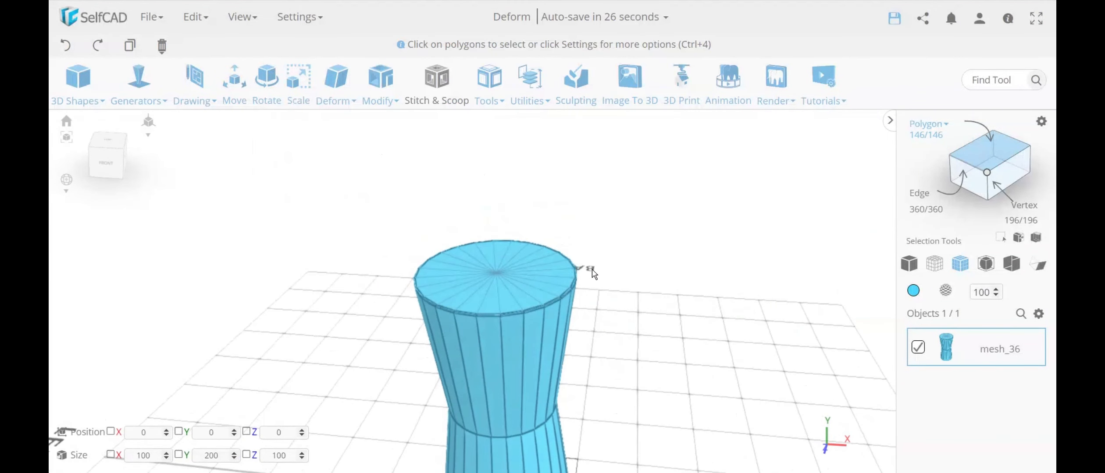
pyautogui.scroll(3, 539, 302)
pyautogui.click(577, 341)
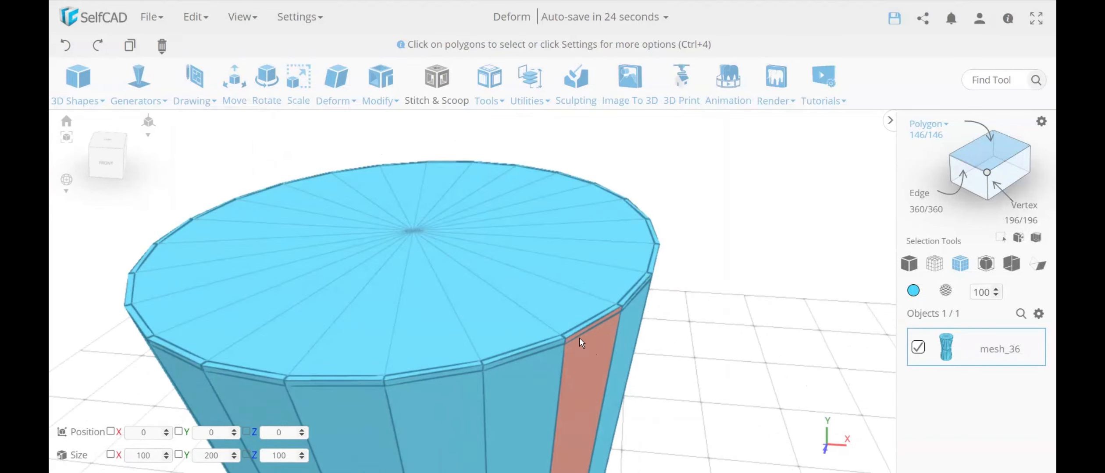
pyautogui.scroll(-4, 691, 306)
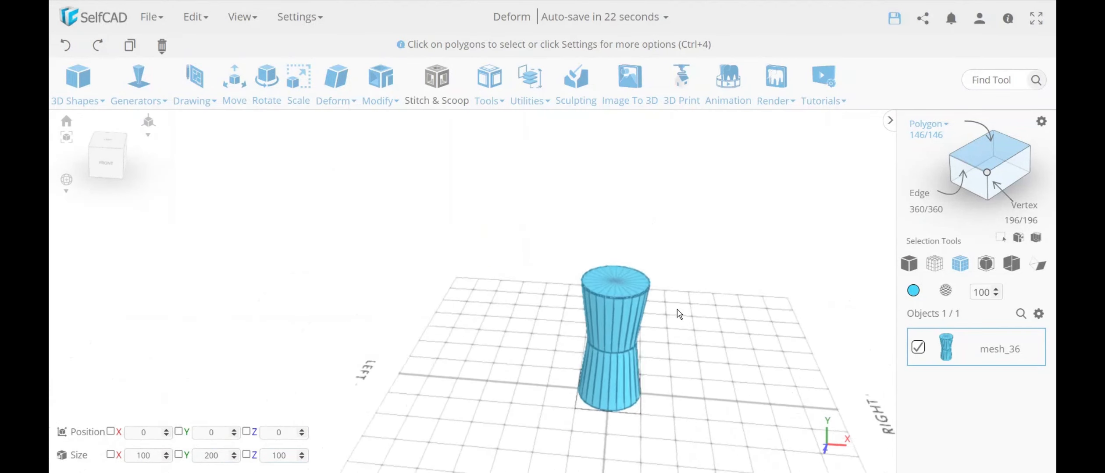
# Step: Round the inset waisted cylinder with Round Object at a smoothness of 2
pyautogui.moveTo(677, 309); pyautogui.dragTo(599, 235, button='middle')
pyautogui.click(384, 97)
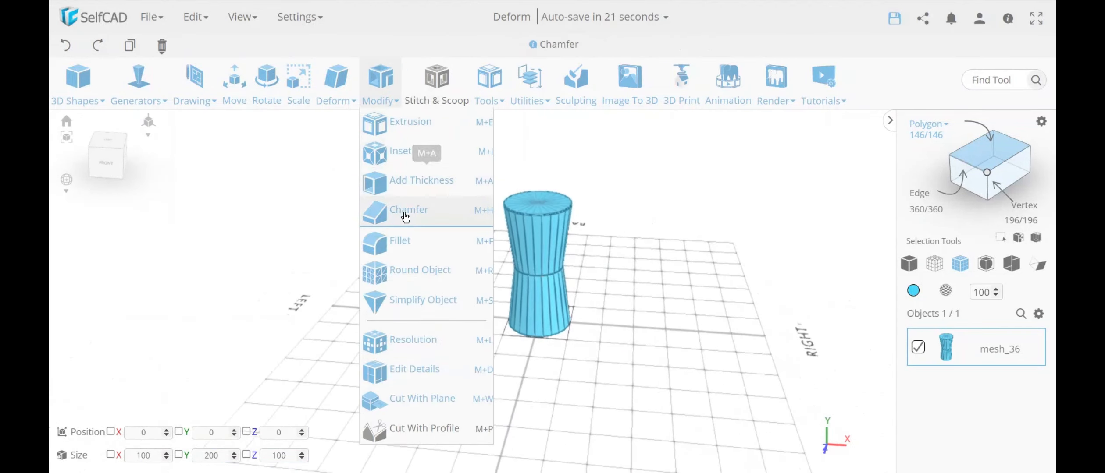
pyautogui.click(419, 270)
pyautogui.click(189, 208)
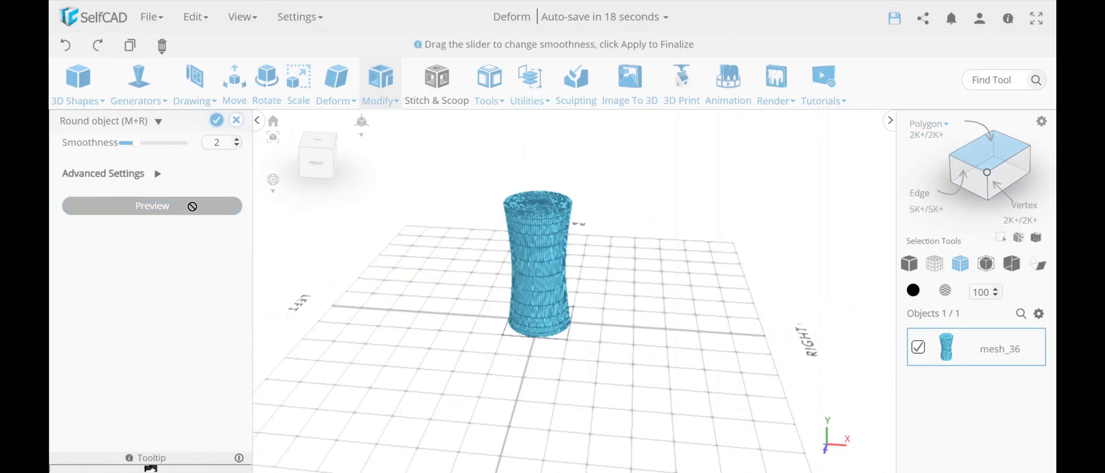
pyautogui.moveTo(434, 276); pyautogui.dragTo(440, 268, button='right')
pyautogui.click(216, 121)
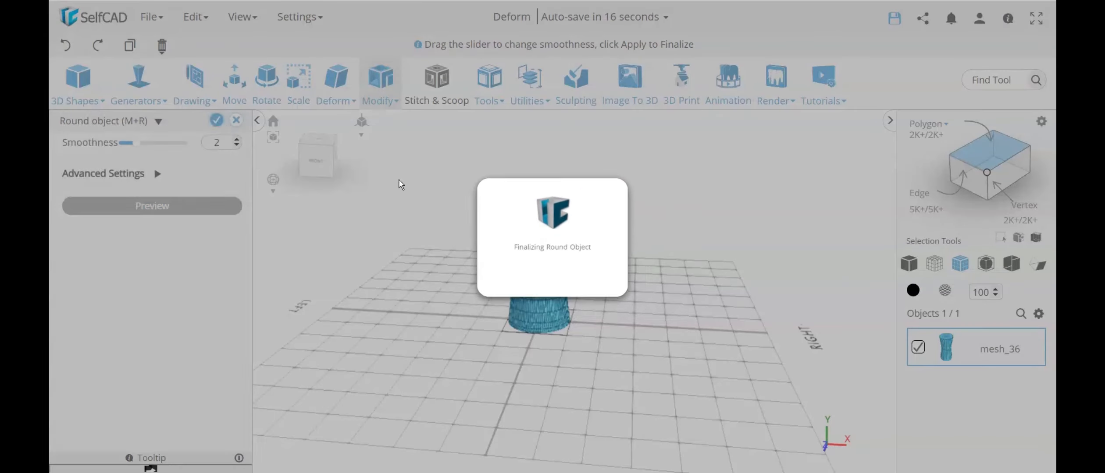
# Step: Examine the rounded cylinder's waist profile, mesh lines and top rim in solid and wireframe display
pyautogui.scroll(5, 570, 263)
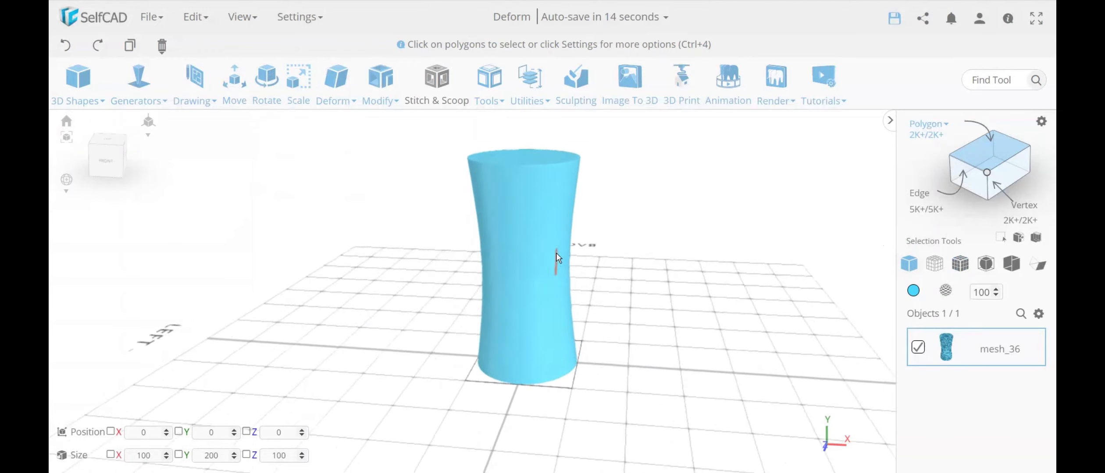
pyautogui.click(957, 269)
pyautogui.scroll(-5, 765, 291)
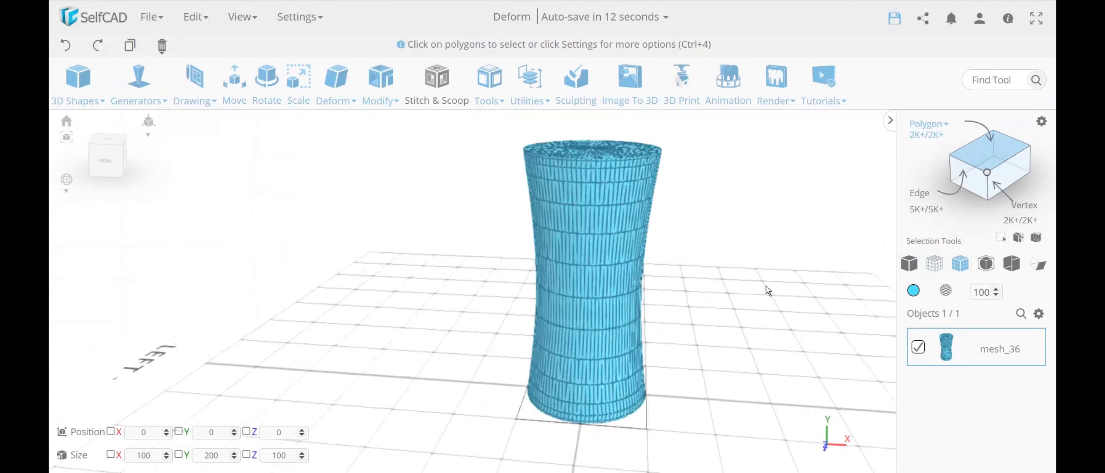
pyautogui.moveTo(762, 296); pyautogui.dragTo(612, 363, button='right')
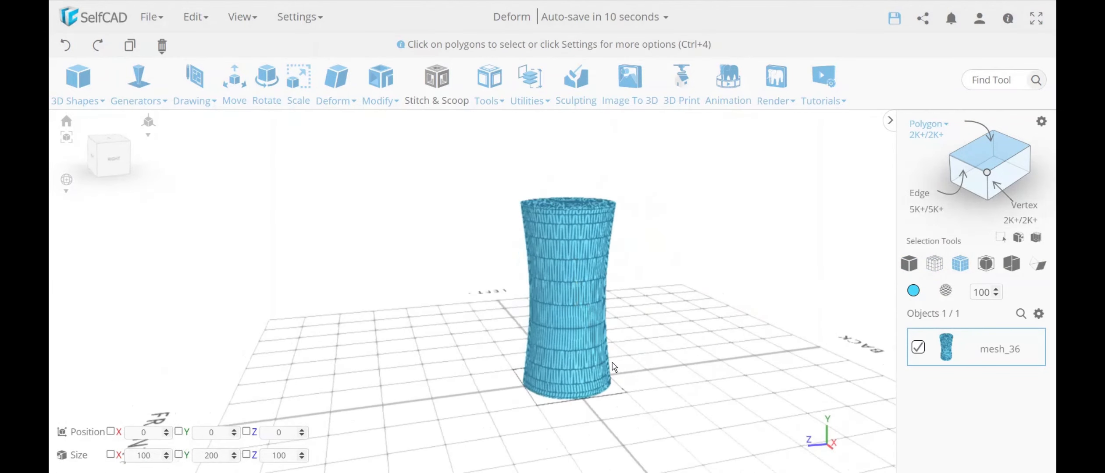
pyautogui.moveTo(713, 311); pyautogui.dragTo(590, 269, button='right')
pyautogui.scroll(8, 583, 272)
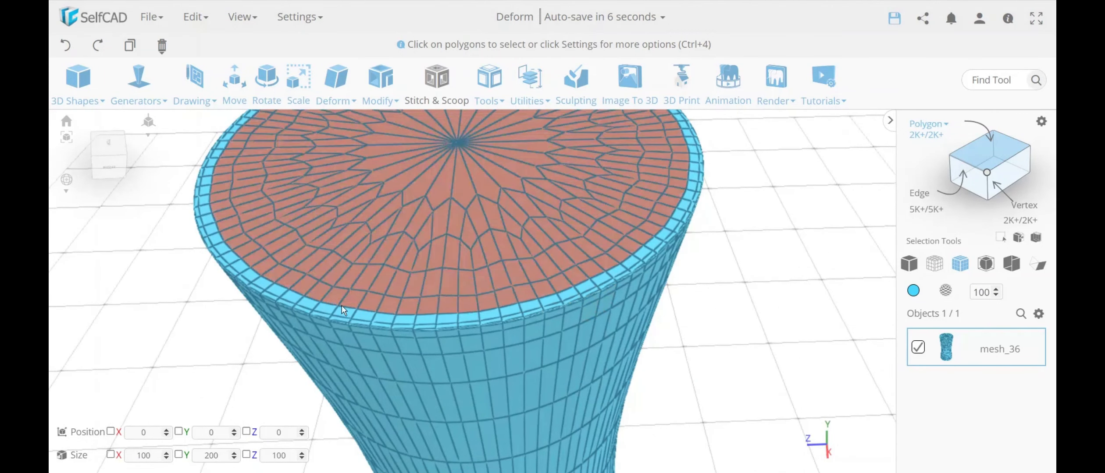
pyautogui.scroll(-8, 517, 311)
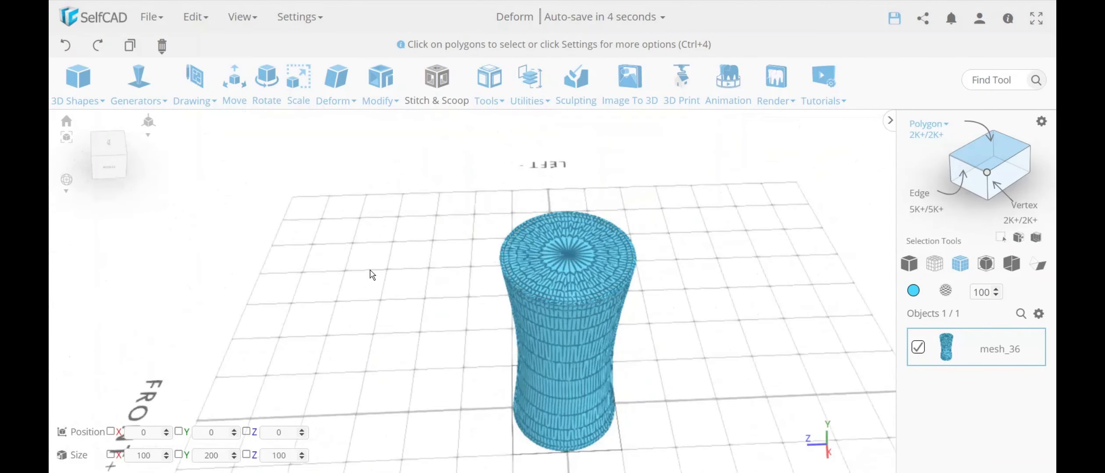
# Step: Undo the rounding, the cap insets and the side-face inset, back to the selected side faces
pyautogui.click(65, 45)
pyautogui.click(63, 50)
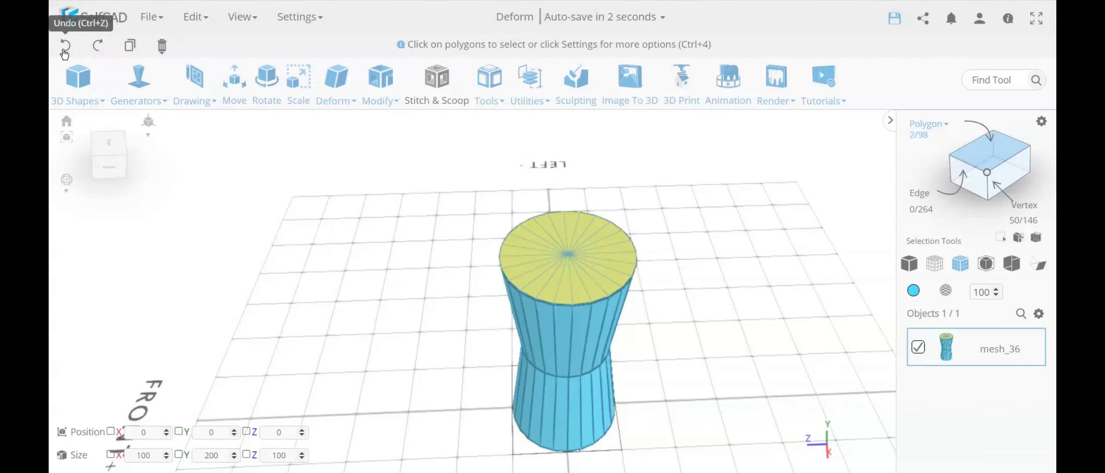
pyautogui.click(63, 50)
pyautogui.click(64, 49)
pyautogui.click(64, 49)
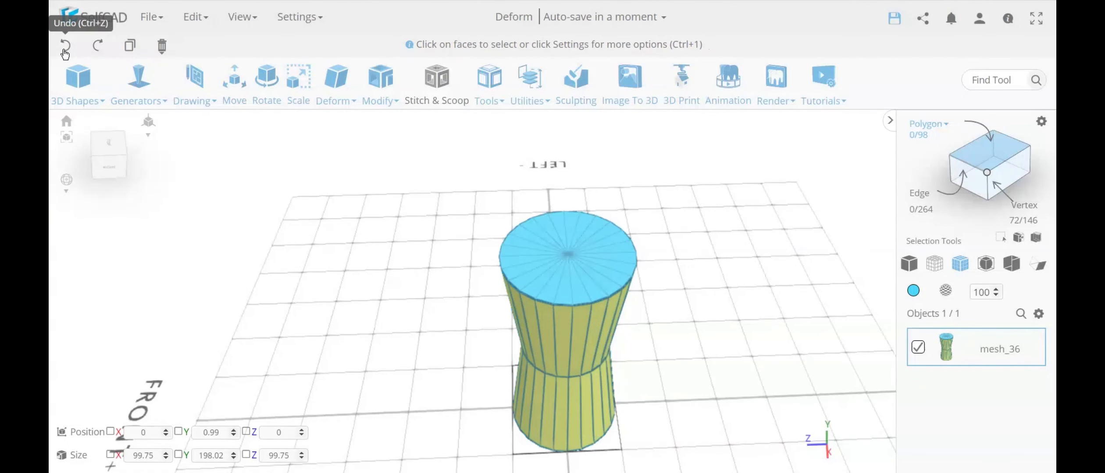
pyautogui.click(63, 49)
# Step: Examine the side faces and top rim of the waisted cylinder without its inset edges
pyautogui.moveTo(301, 338); pyautogui.dragTo(316, 291)
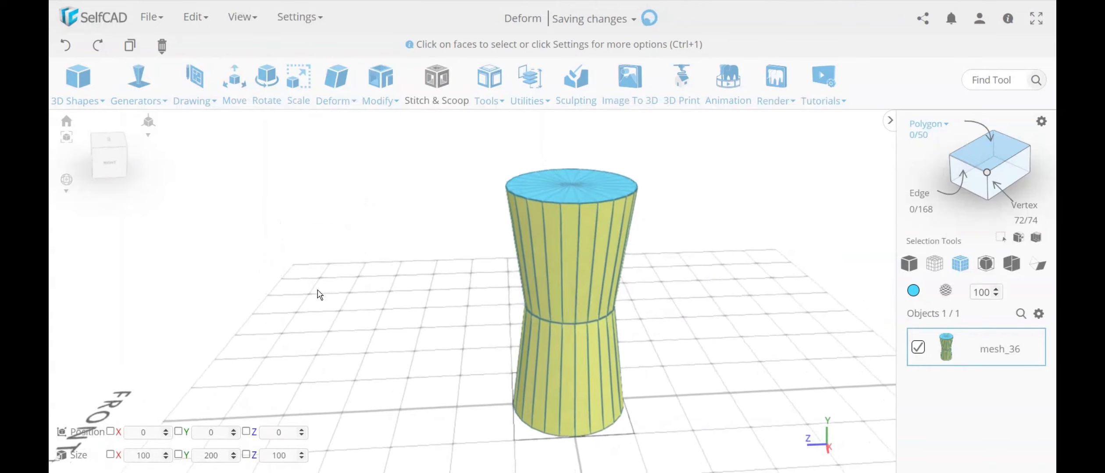
pyautogui.moveTo(720, 293); pyautogui.dragTo(730, 338)
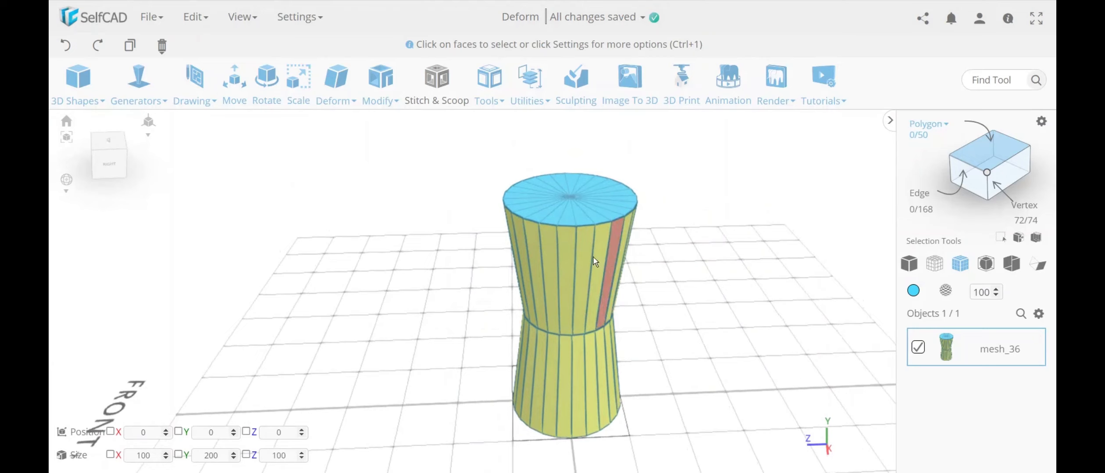
pyautogui.click(371, 83)
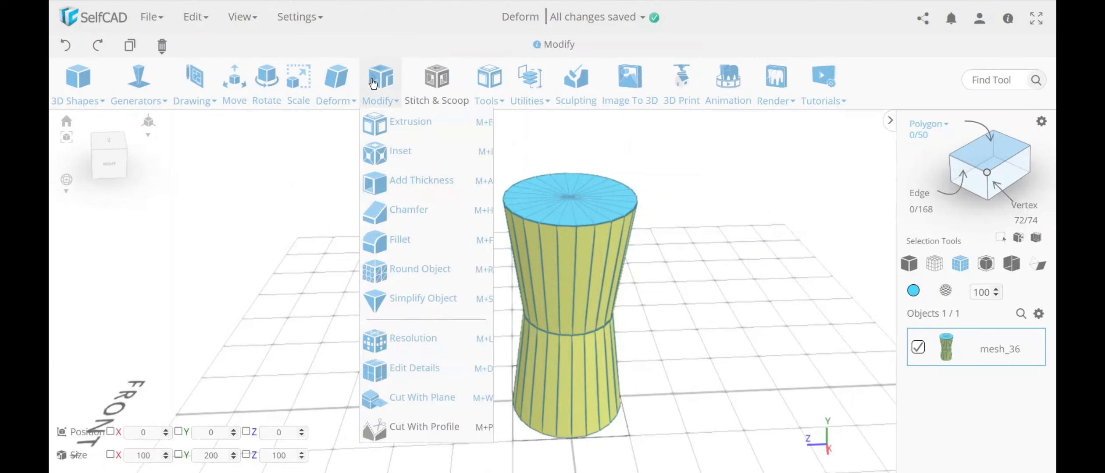
pyautogui.click(410, 122)
pyautogui.scroll(6, 620, 214)
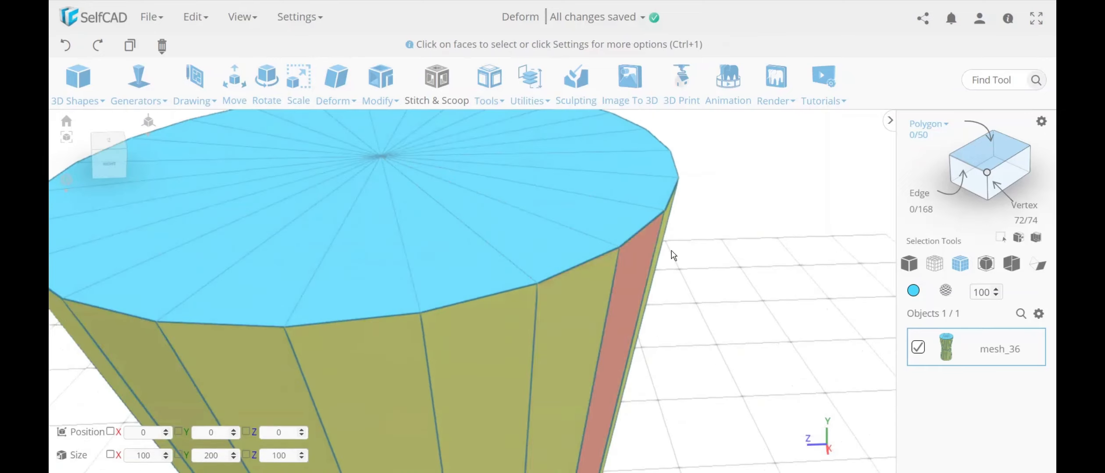
pyautogui.scroll(-5, 684, 267)
pyautogui.scroll(-3, 458, 241)
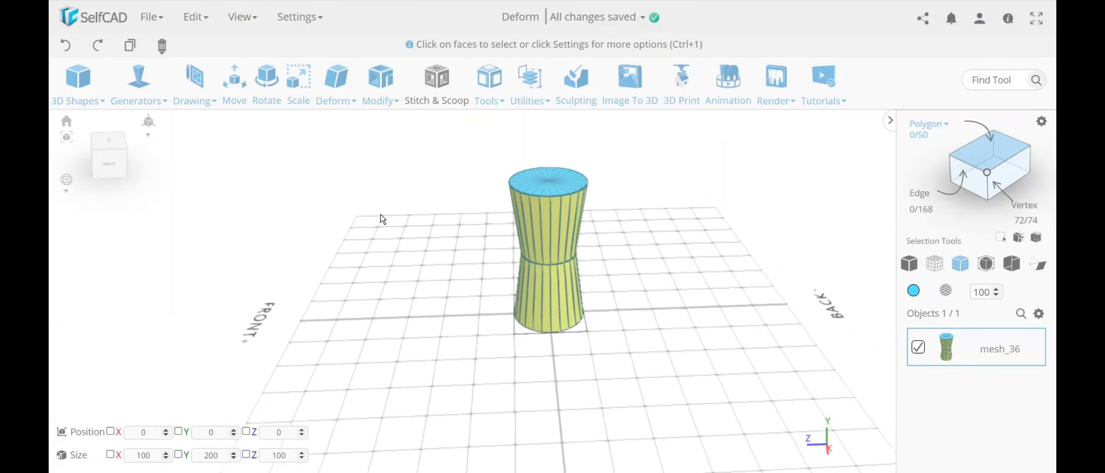
# Step: Round the waisted cylinder without insets using Round Object at a smoothness of 2
pyautogui.click(381, 83)
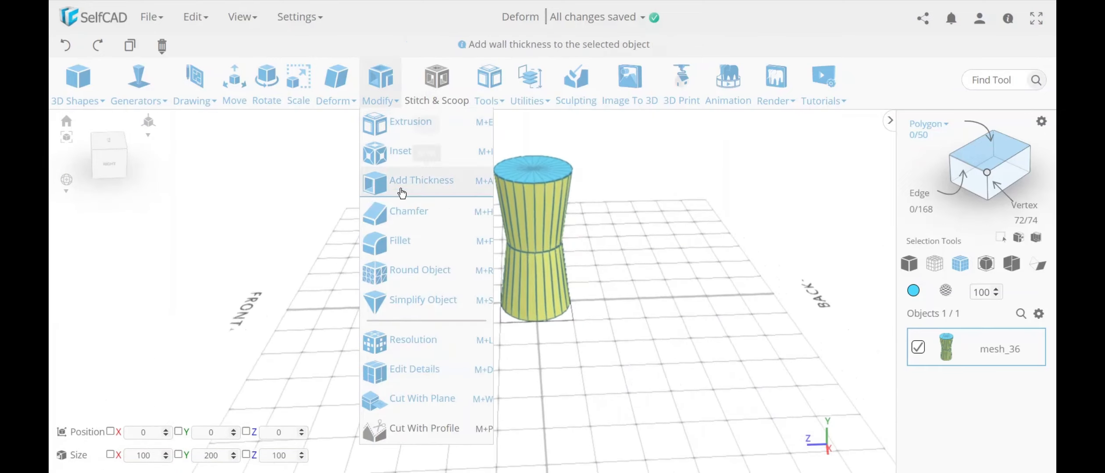
pyautogui.click(420, 269)
pyautogui.click(180, 206)
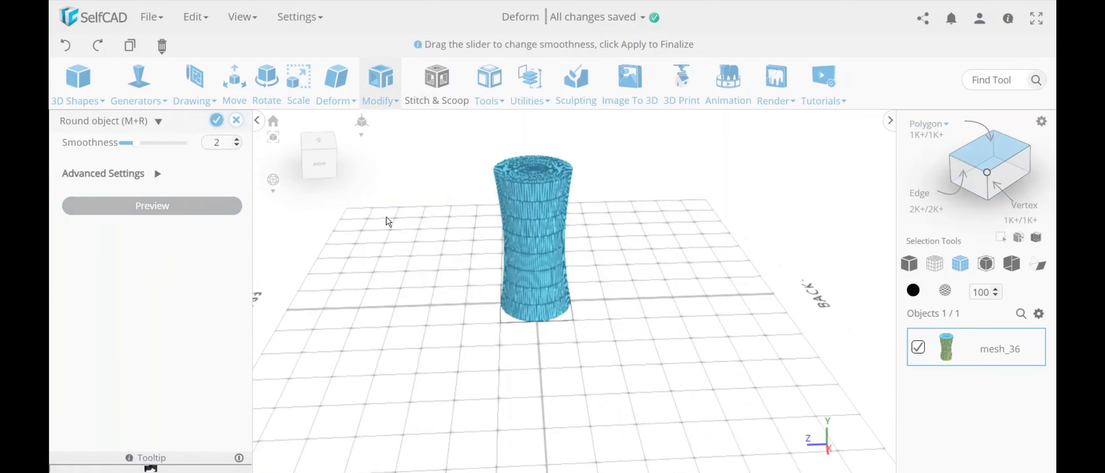
pyautogui.scroll(10, 541, 182)
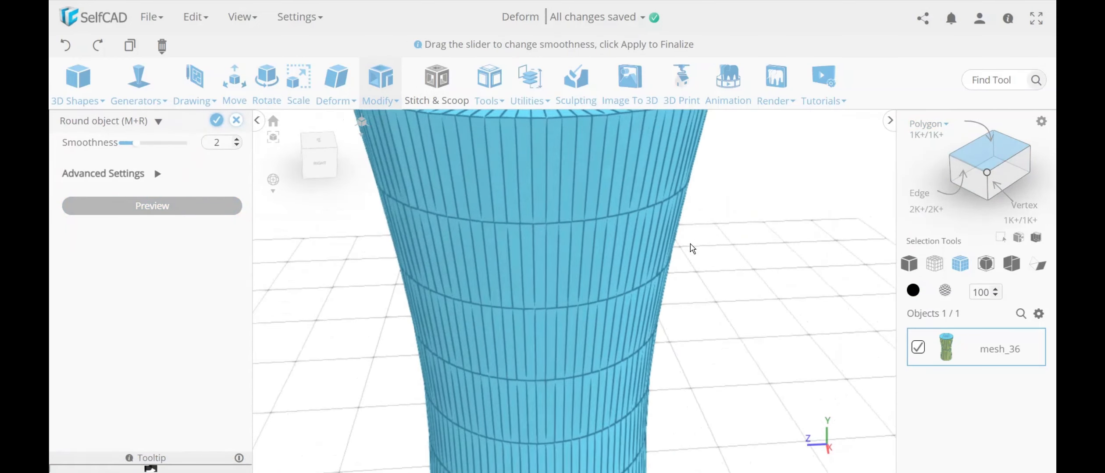
pyautogui.scroll(-10, 697, 251)
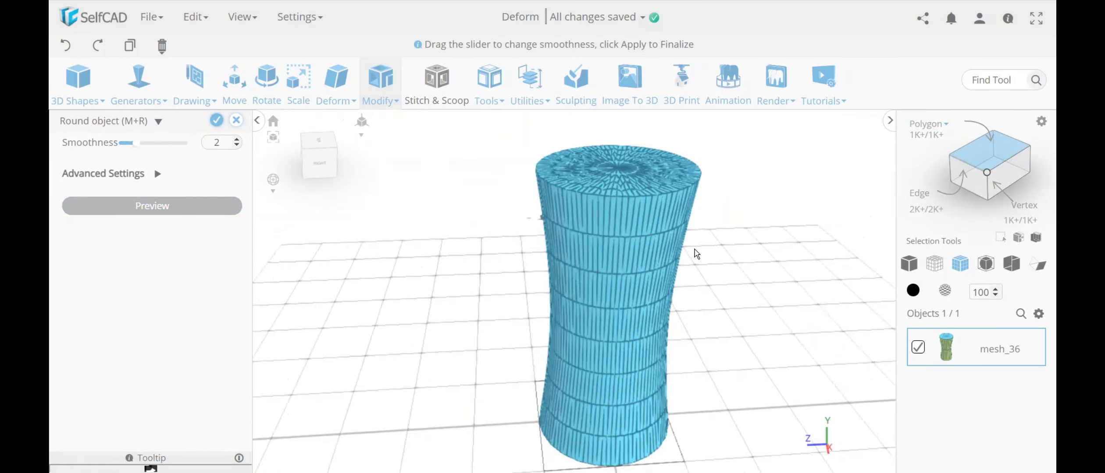
pyautogui.click(218, 123)
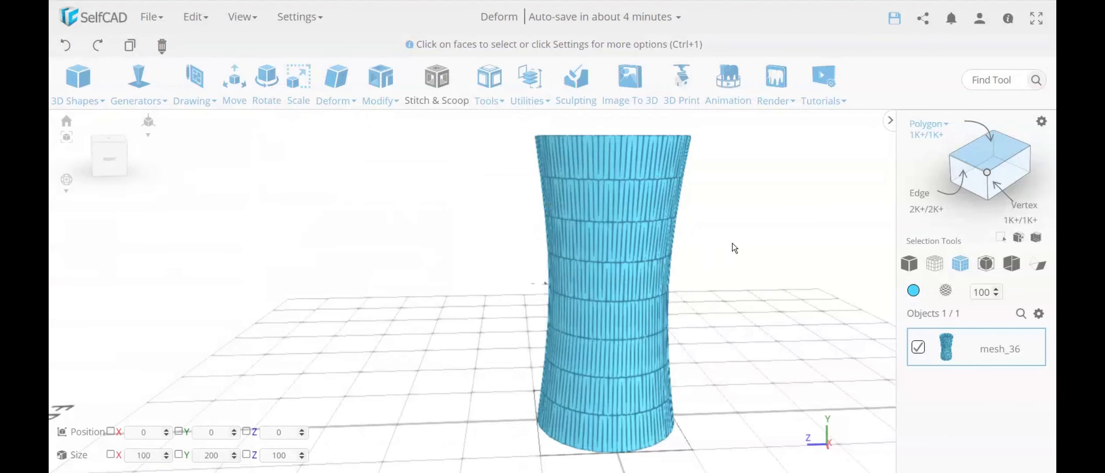
# Step: Examine the rounded cylinder's top cap mesh pattern, the horizontal edge loops along its side and its lower rim
pyautogui.moveTo(732, 244); pyautogui.dragTo(714, 283, button='right')
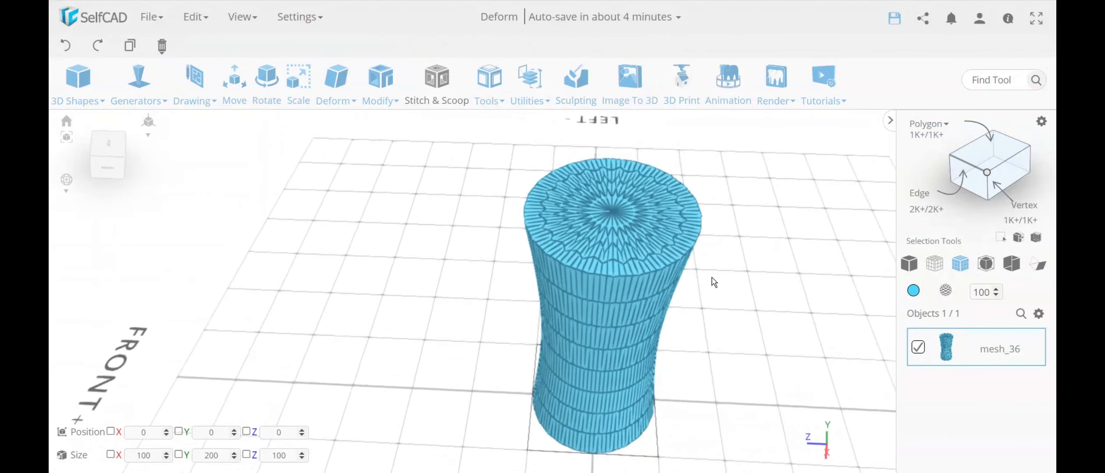
pyautogui.scroll(5, 625, 245)
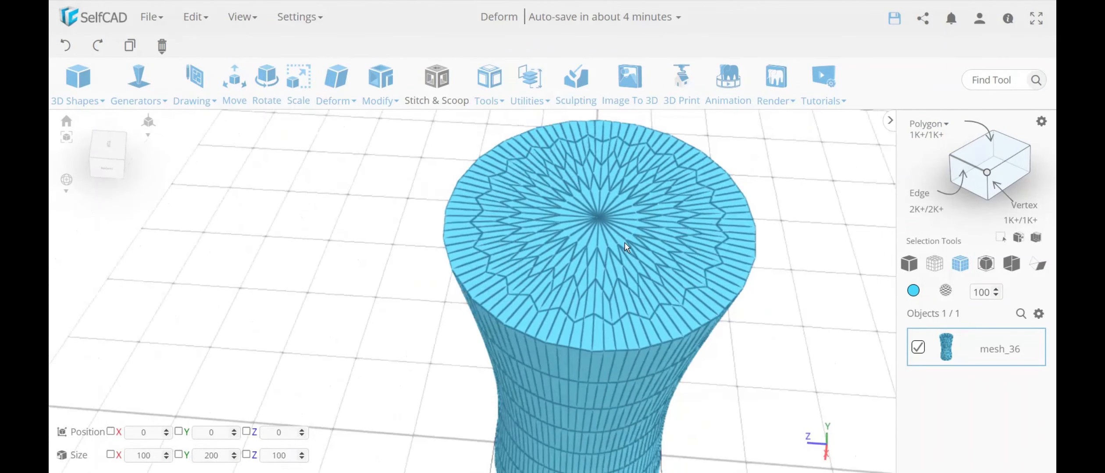
pyautogui.scroll(-3, 625, 247)
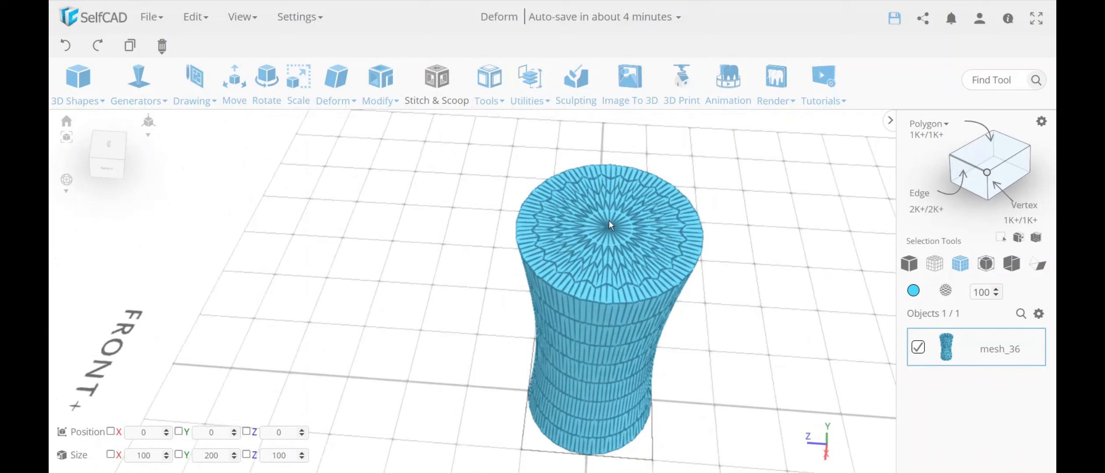
pyautogui.moveTo(733, 299); pyautogui.dragTo(712, 272)
pyautogui.scroll(5, 619, 233)
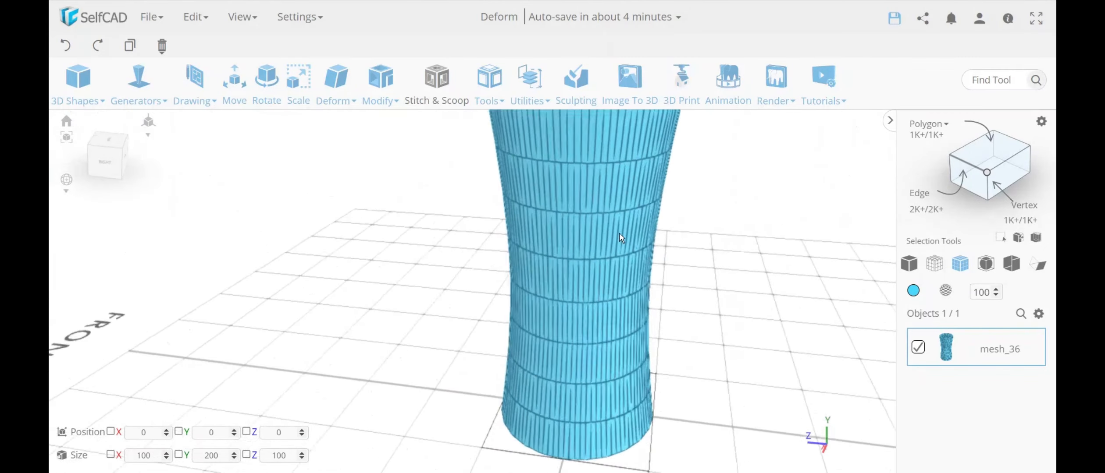
pyautogui.scroll(-3, 612, 229)
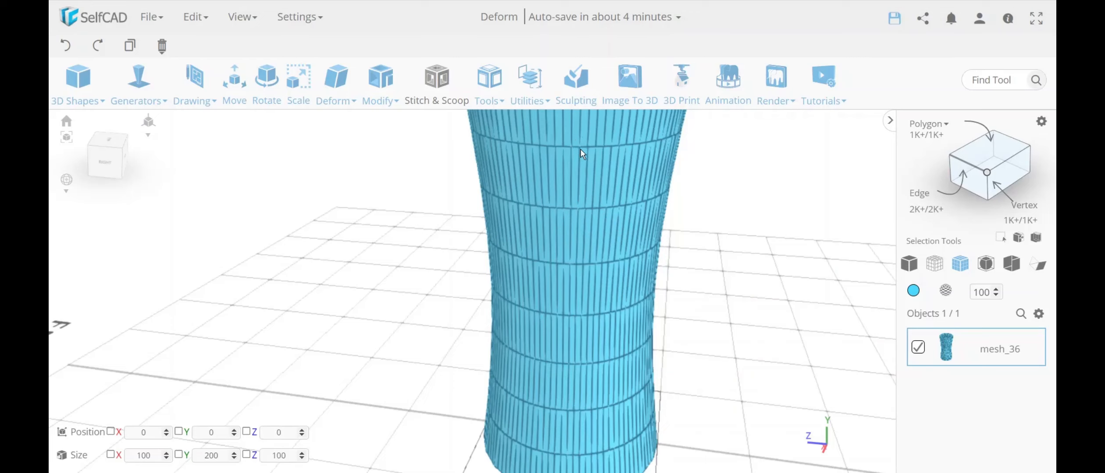
pyautogui.scroll(-2, 622, 239)
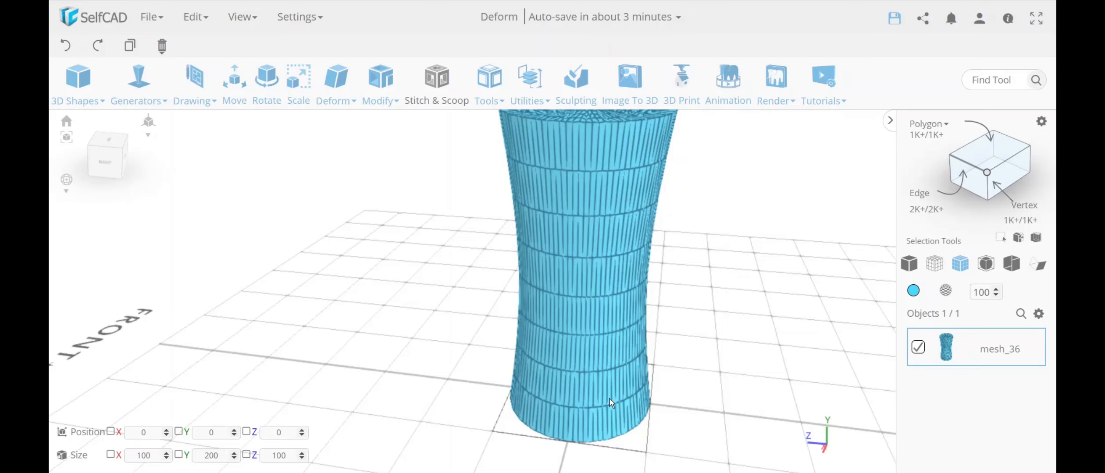
pyautogui.scroll(5, 612, 403)
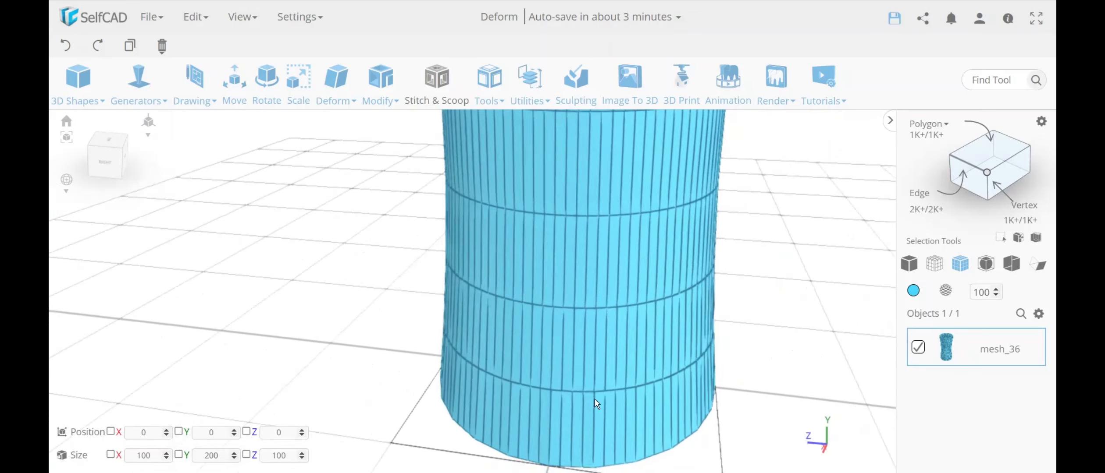
pyautogui.moveTo(523, 229); pyautogui.dragTo(626, 239)
pyautogui.scroll(3, 627, 242)
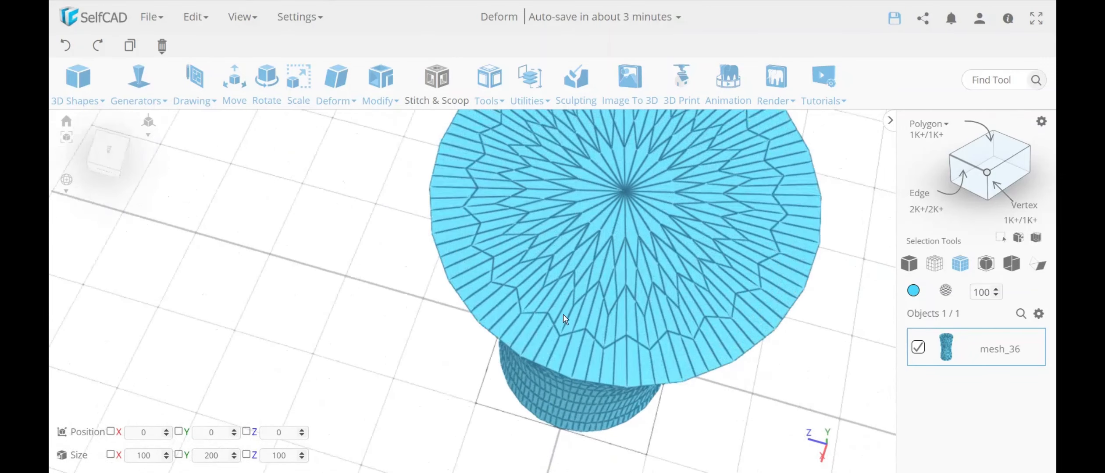
# Step: Examine the rounded waisted cylinder's top cap, horizontal edge loops and side profile from above and from the side
pyautogui.scroll(-5, 658, 328)
pyautogui.moveTo(658, 329); pyautogui.dragTo(687, 310)
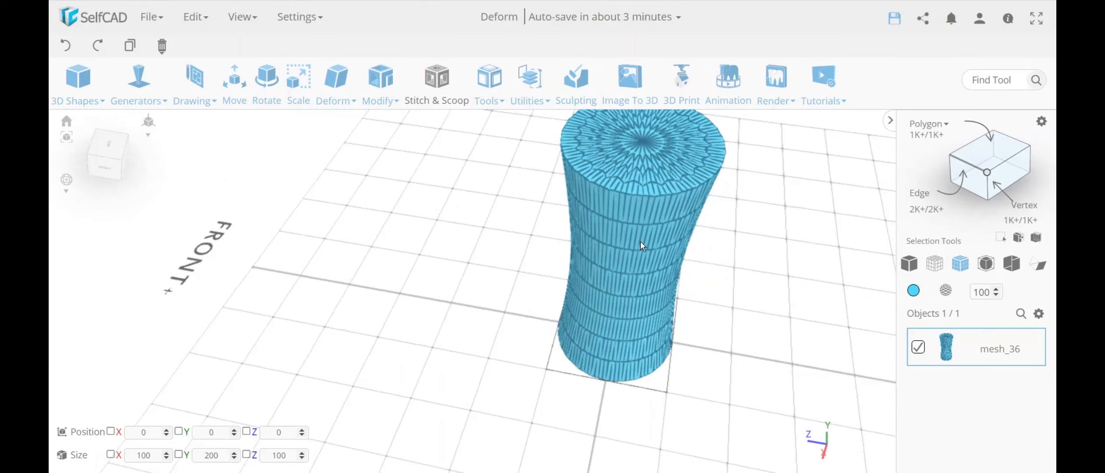
pyautogui.moveTo(669, 262); pyautogui.dragTo(565, 323)
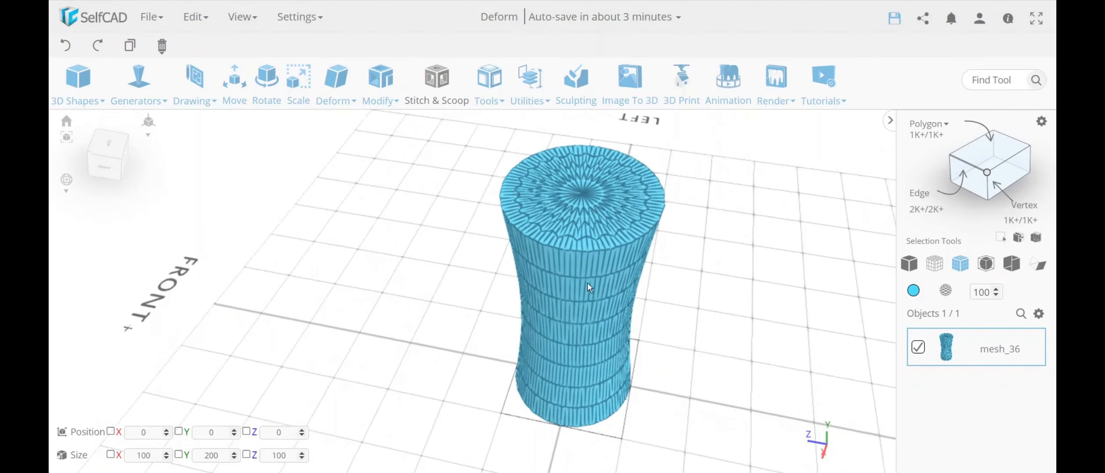
pyautogui.moveTo(587, 283); pyautogui.dragTo(586, 245)
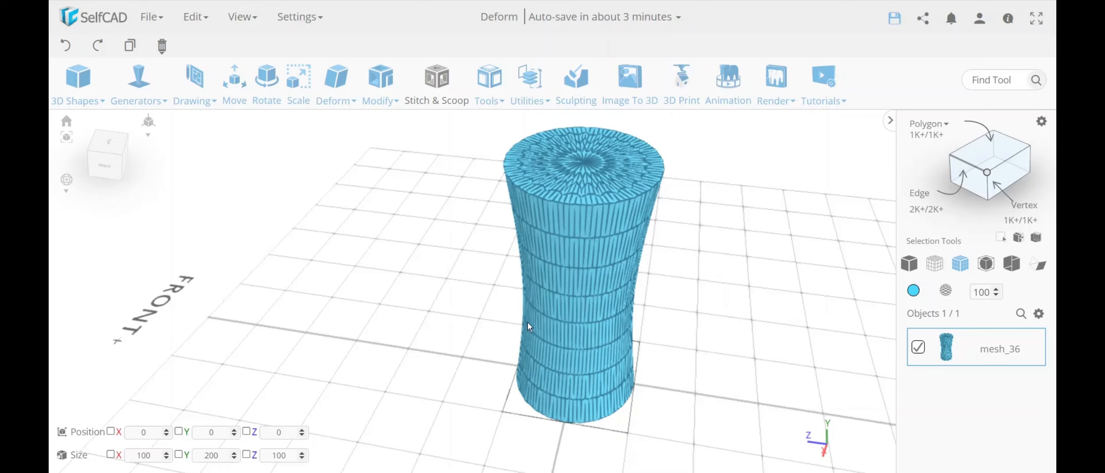
pyautogui.moveTo(527, 323); pyautogui.dragTo(549, 254, button='right')
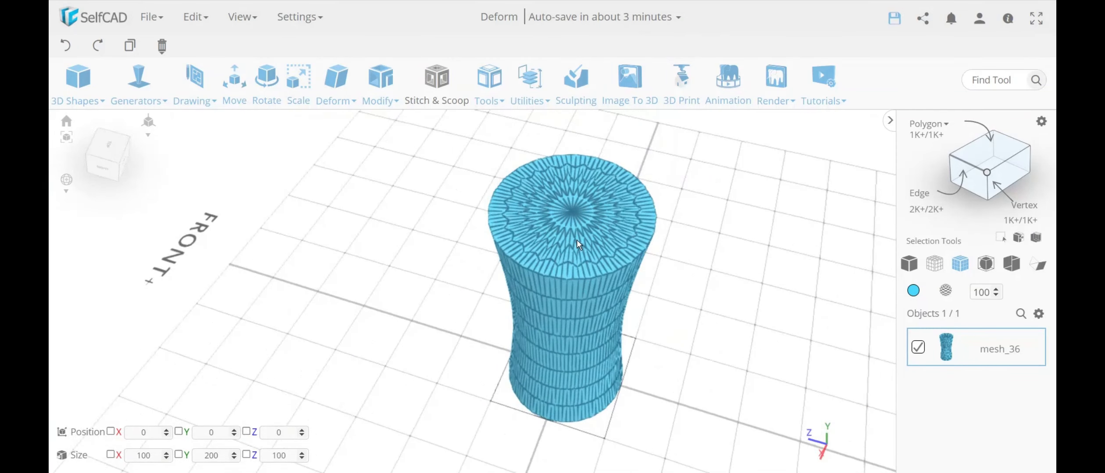
pyautogui.moveTo(582, 360); pyautogui.dragTo(559, 194, button='right')
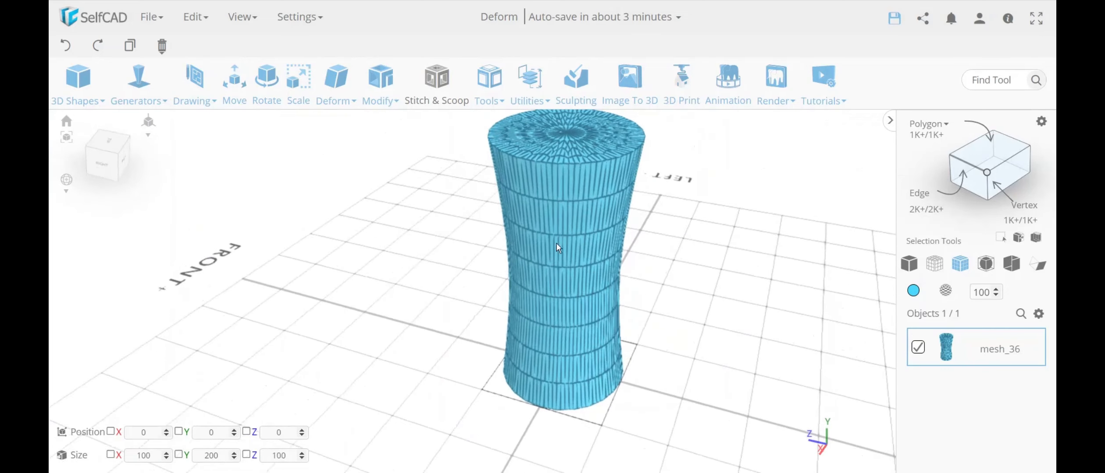
pyautogui.moveTo(597, 315); pyautogui.dragTo(596, 268, button='right')
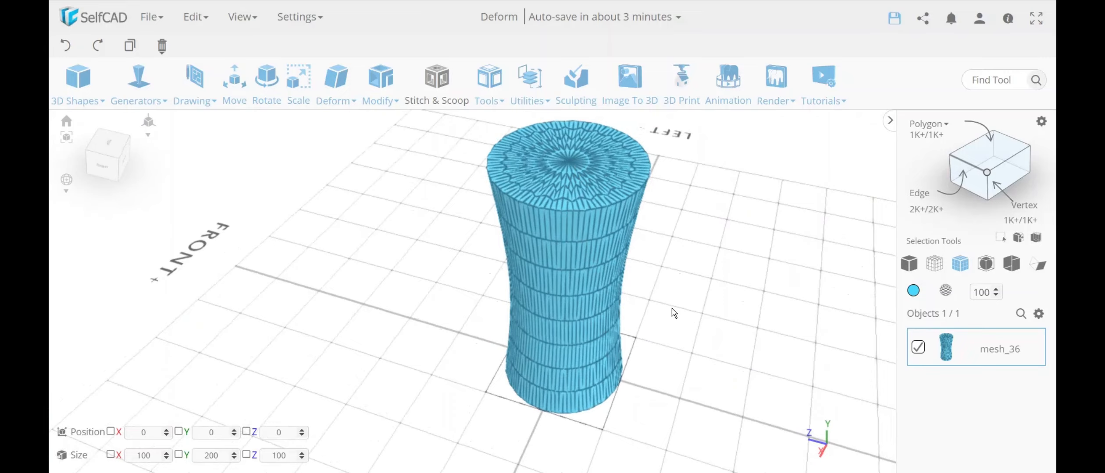
pyautogui.scroll(-2, 669, 309)
pyautogui.moveTo(679, 312); pyautogui.dragTo(648, 287, button='right')
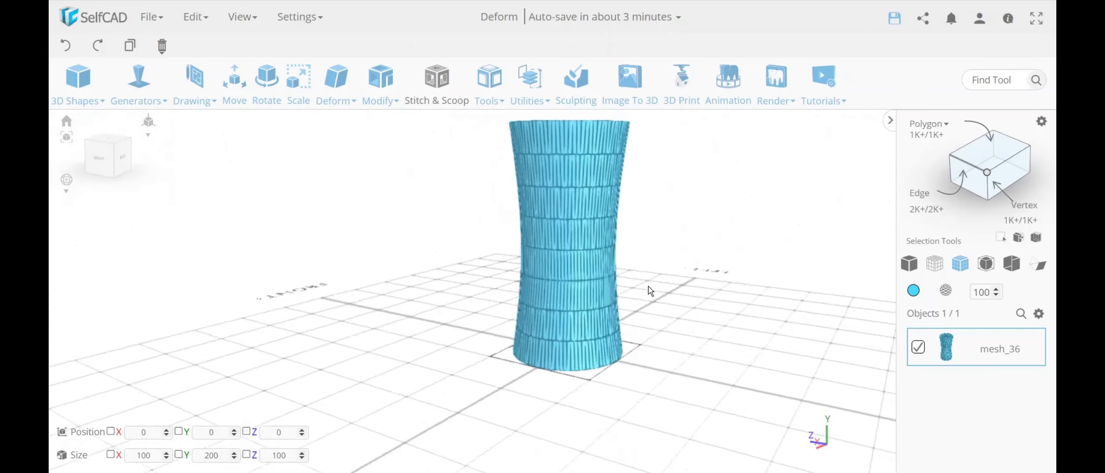
pyautogui.moveTo(647, 286); pyautogui.dragTo(651, 291, button='right')
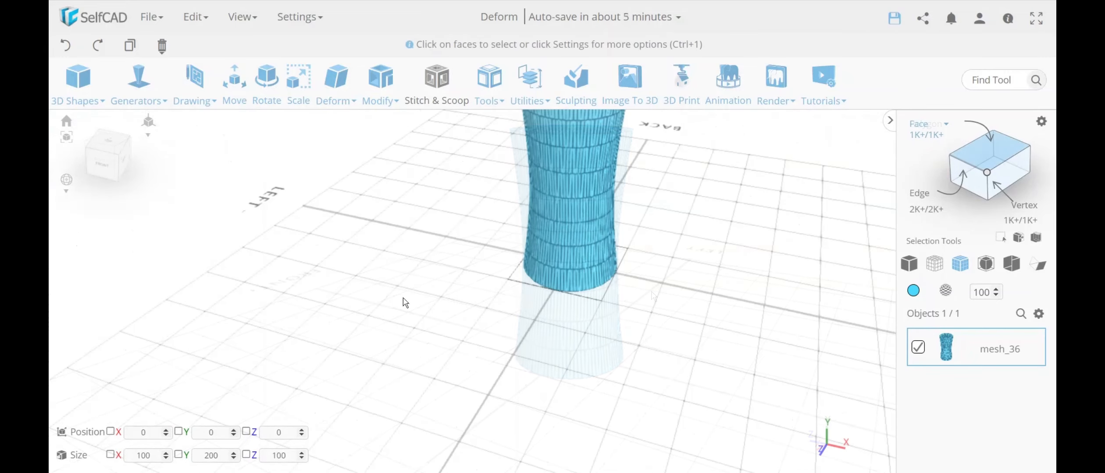
# Step: Add a cube in front of the waisted cylinder and make it the only selected object
pyautogui.click(78, 79)
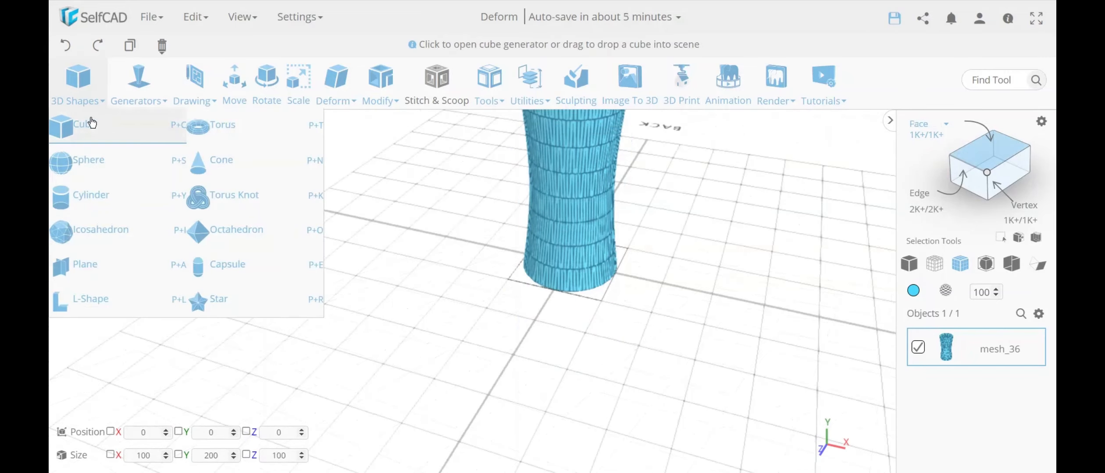
pyautogui.moveTo(89, 125); pyautogui.dragTo(455, 331)
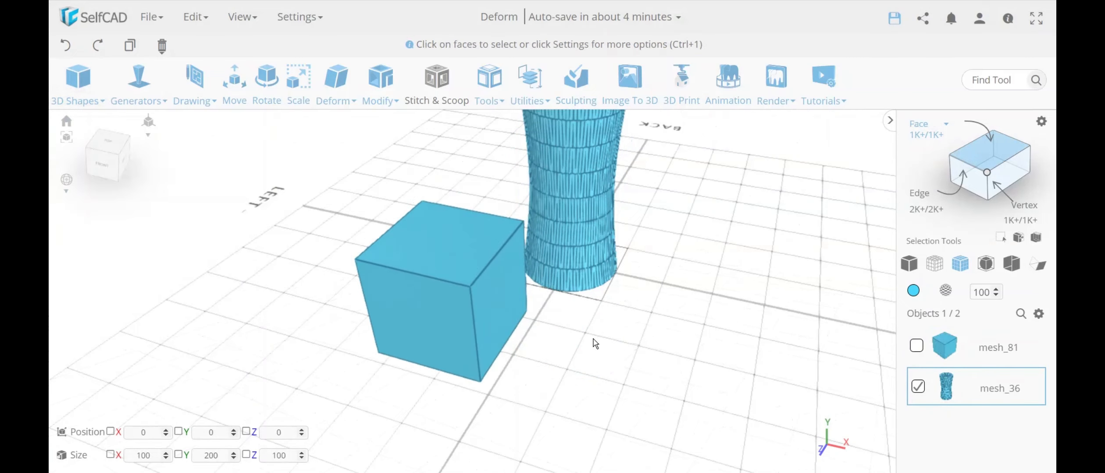
pyautogui.click(918, 387)
pyautogui.click(917, 347)
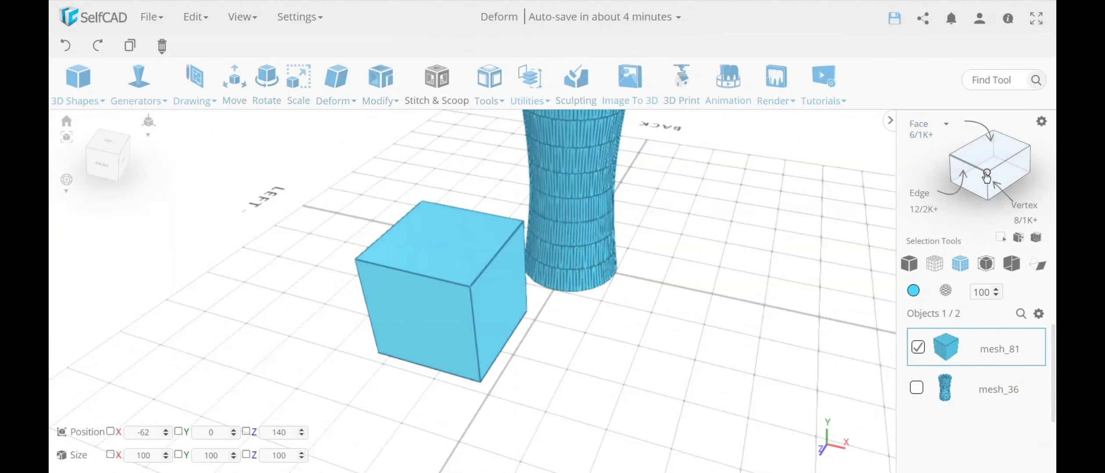
# Step: Try rounding the cube with its four side faces selected, previewing Round Object at a smoothness of 3
pyautogui.click(1001, 146)
pyautogui.click(512, 306)
pyautogui.click(431, 312)
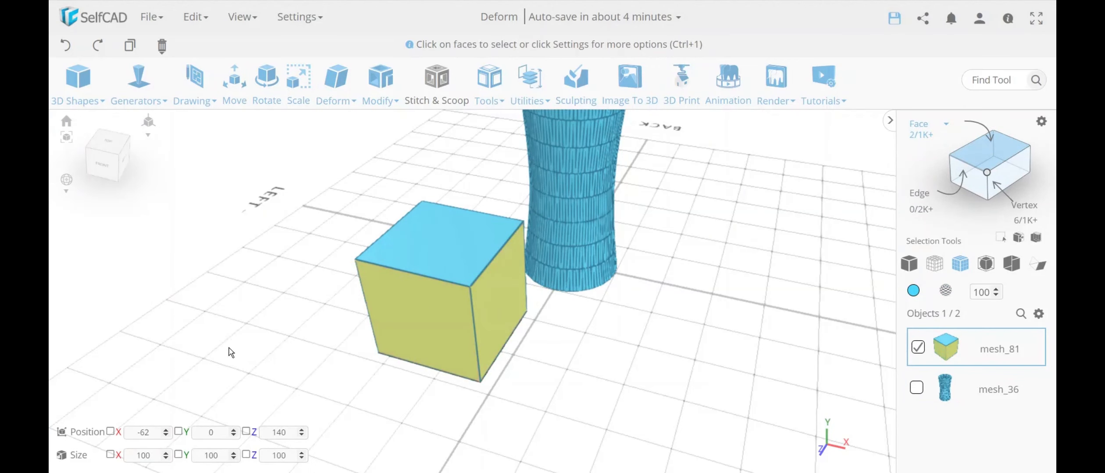
pyautogui.moveTo(230, 353); pyautogui.dragTo(651, 307, button='right')
pyautogui.click(653, 346)
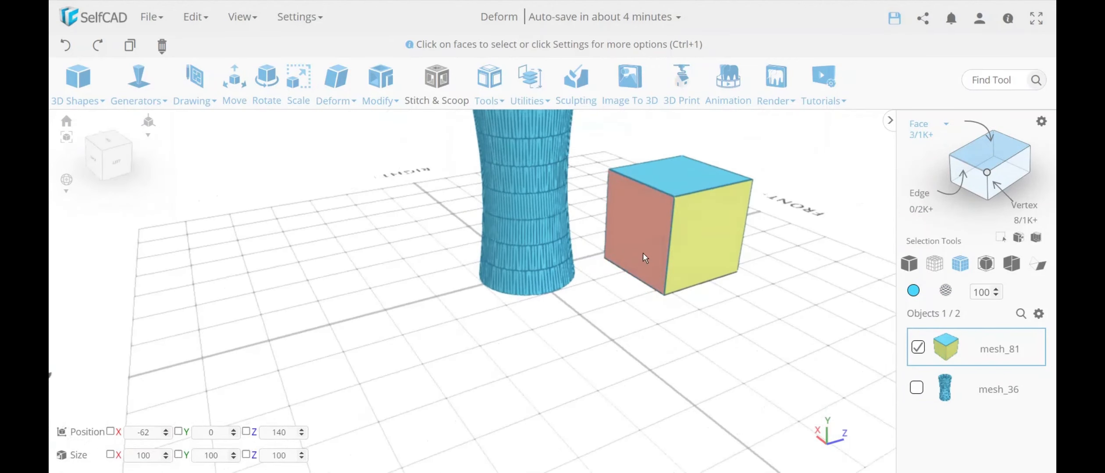
pyautogui.click(643, 244)
pyautogui.moveTo(283, 367); pyautogui.dragTo(401, 269, button='right')
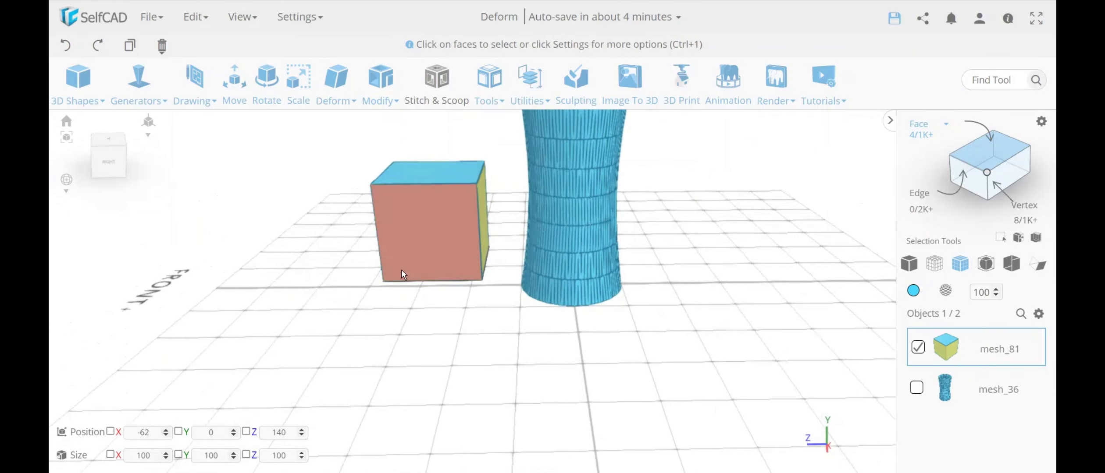
pyautogui.click(380, 83)
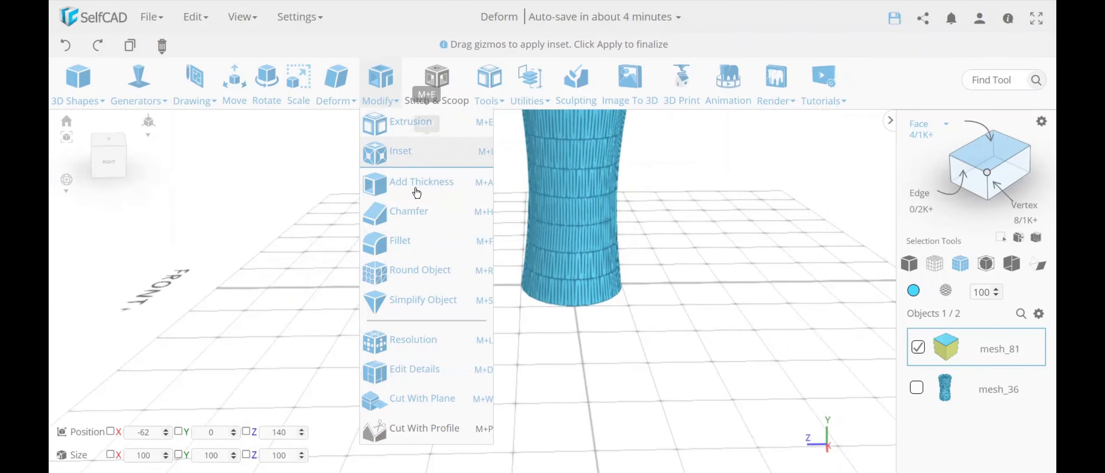
pyautogui.click(420, 271)
pyautogui.click(190, 208)
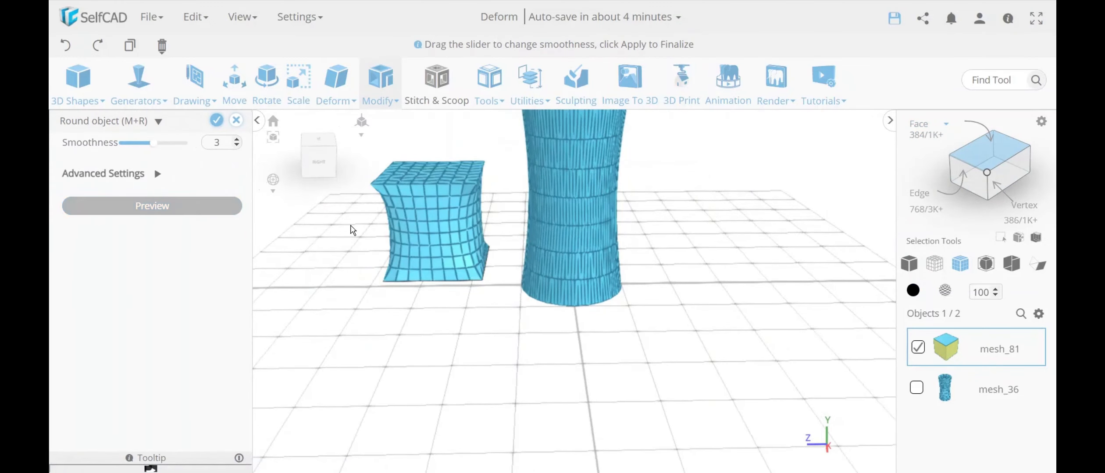
pyautogui.scroll(5, 428, 222)
pyautogui.moveTo(427, 222); pyautogui.dragTo(539, 319, button='right')
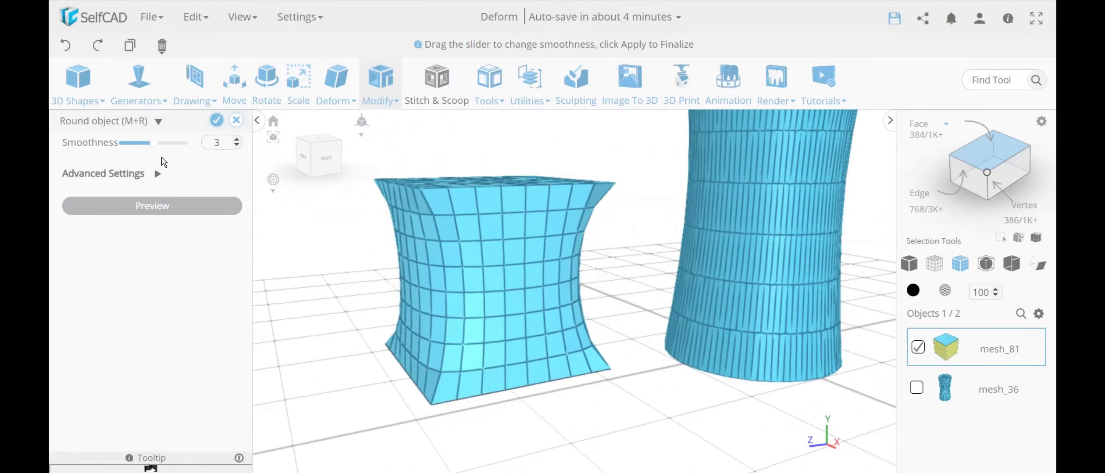
pyautogui.moveTo(153, 143)
pyautogui.mouseDown()
pyautogui.moveTo(215, 157)
pyautogui.moveTo(153, 144)
pyautogui.mouseUp()
pyautogui.click(236, 120)
# Step: Inset all six faces of the cube, leaving a thin border along its edges
pyautogui.click(545, 276)
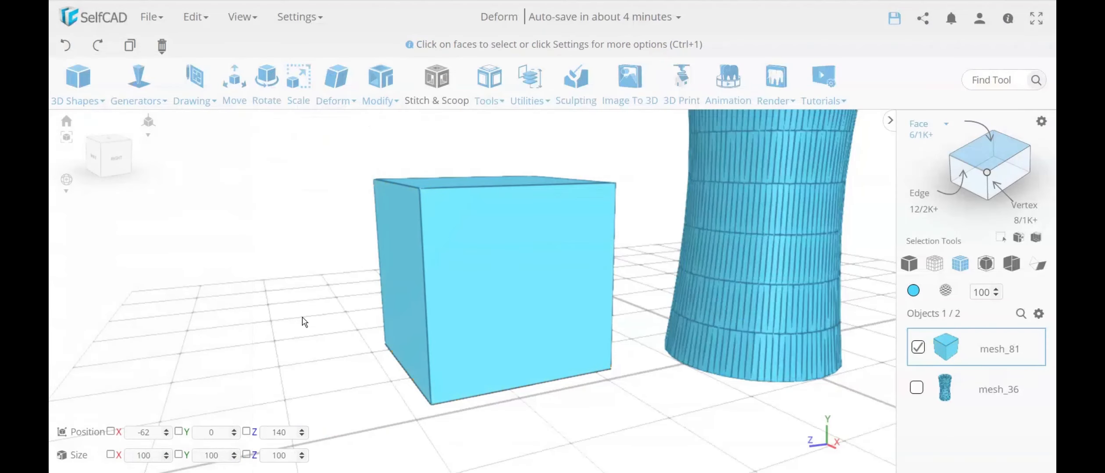
pyautogui.click(381, 81)
pyautogui.click(405, 153)
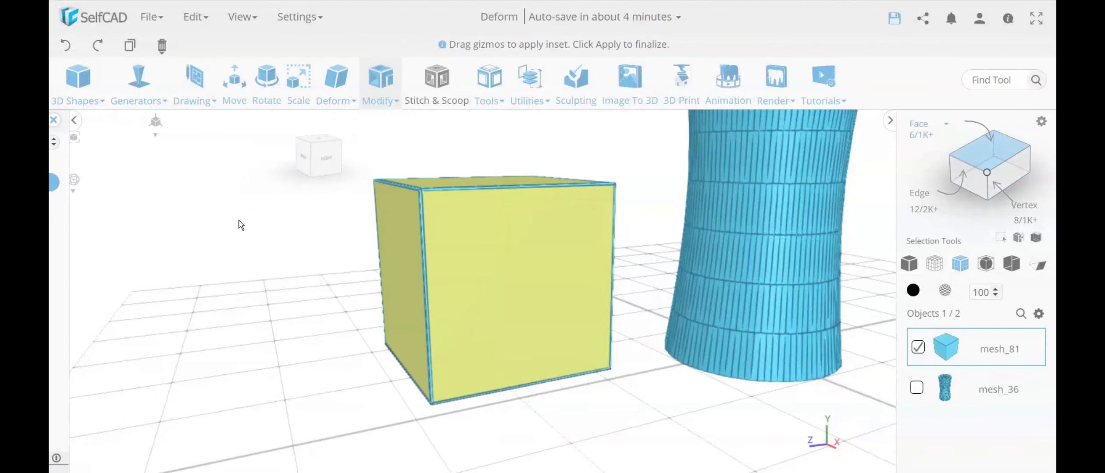
pyautogui.click(232, 182)
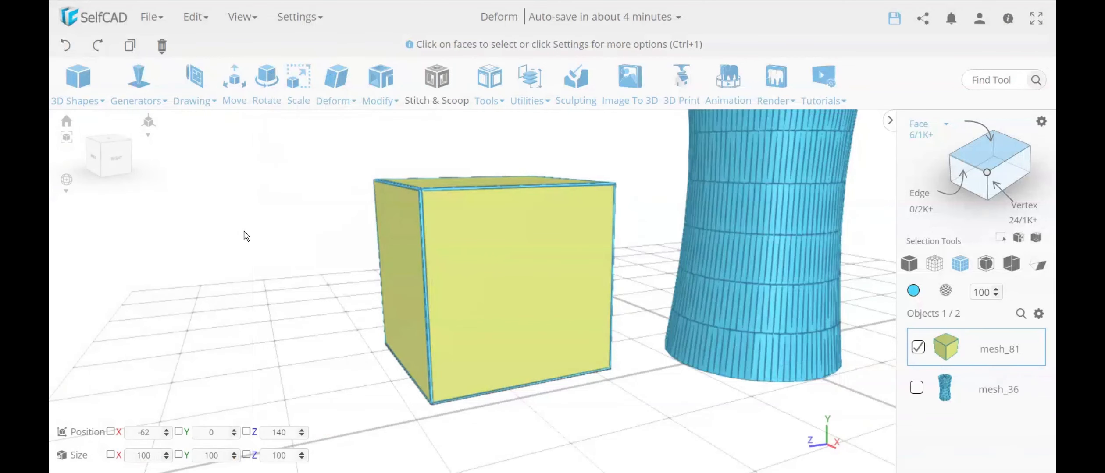
# Step: Round the inset cube using Round Object at a smoothness of 3
pyautogui.click(380, 86)
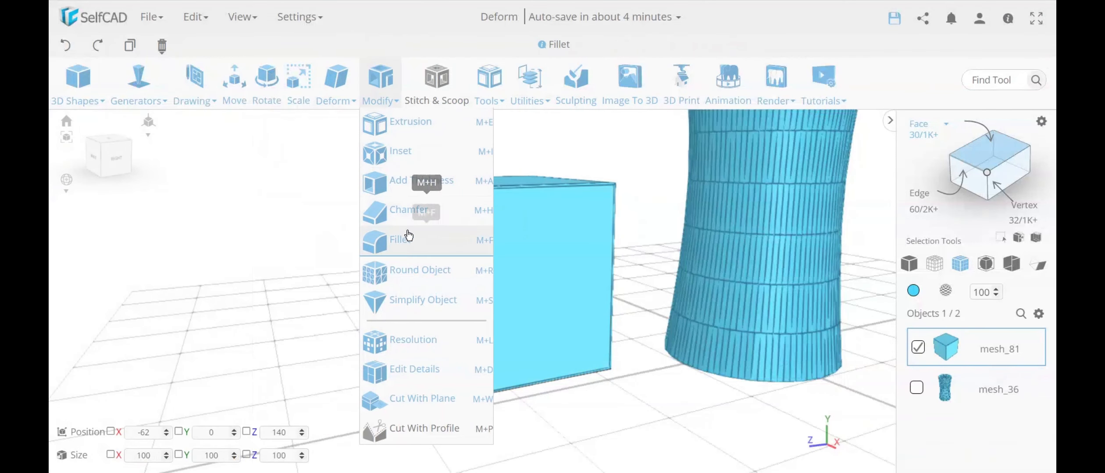
pyautogui.click(422, 270)
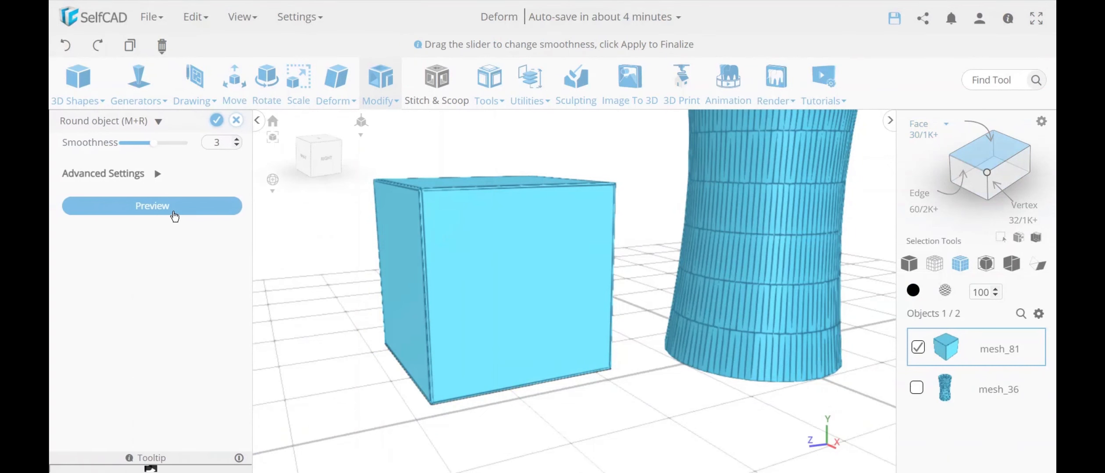
pyautogui.click(173, 212)
pyautogui.moveTo(359, 272); pyautogui.dragTo(461, 292, button='right')
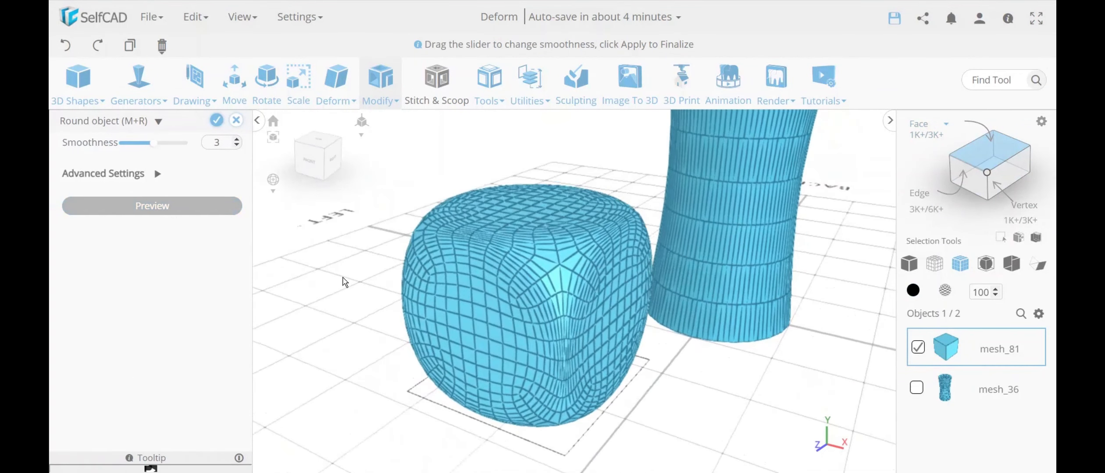
pyautogui.click(216, 120)
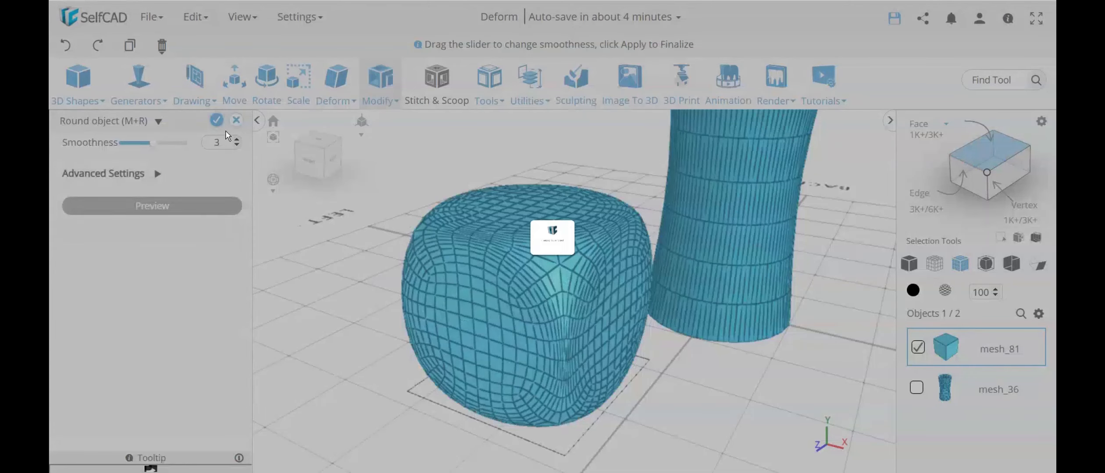
# Step: Delete the central polygon regions on the four sides of the rounded cube to open it up
pyautogui.scroll(5, 565, 271)
pyautogui.scroll(-1, 585, 253)
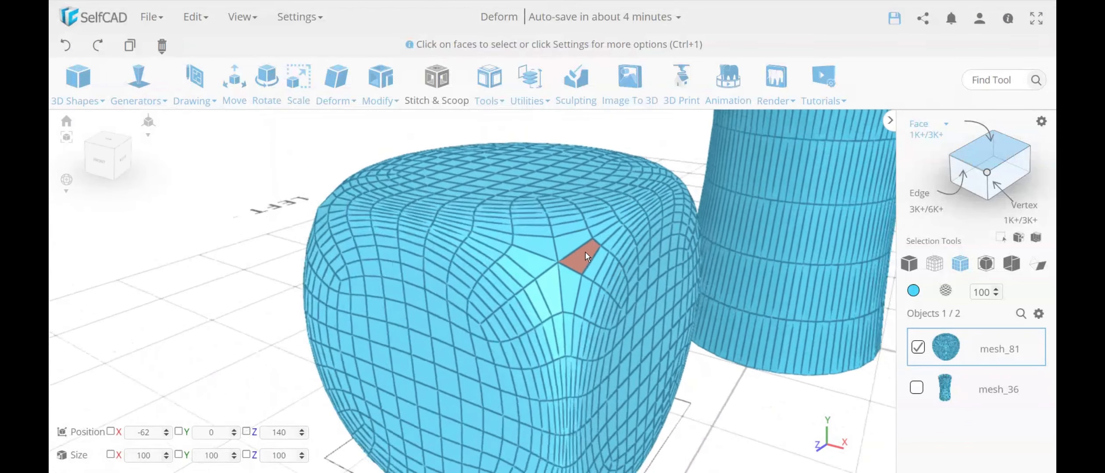
pyautogui.scroll(-1, 588, 252)
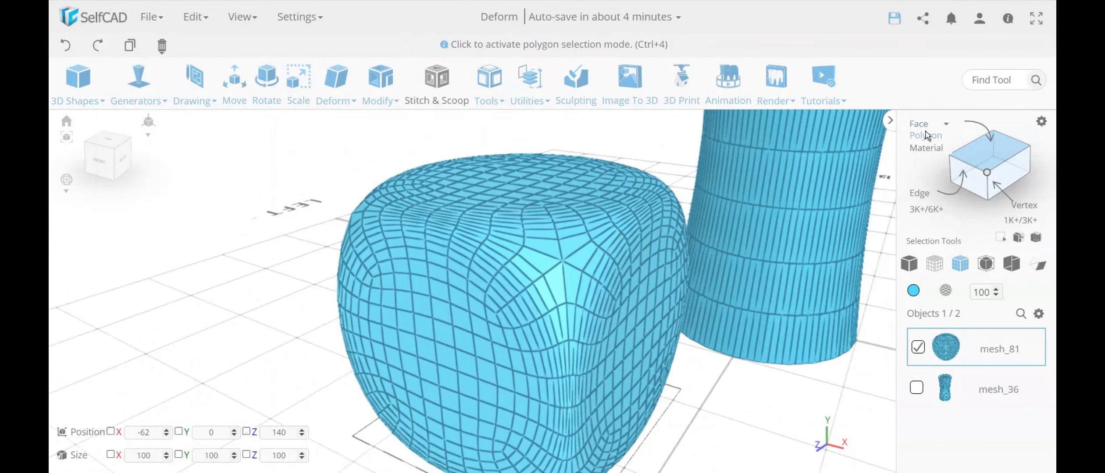
pyautogui.click(925, 138)
pyautogui.click(459, 336)
pyautogui.click(459, 335)
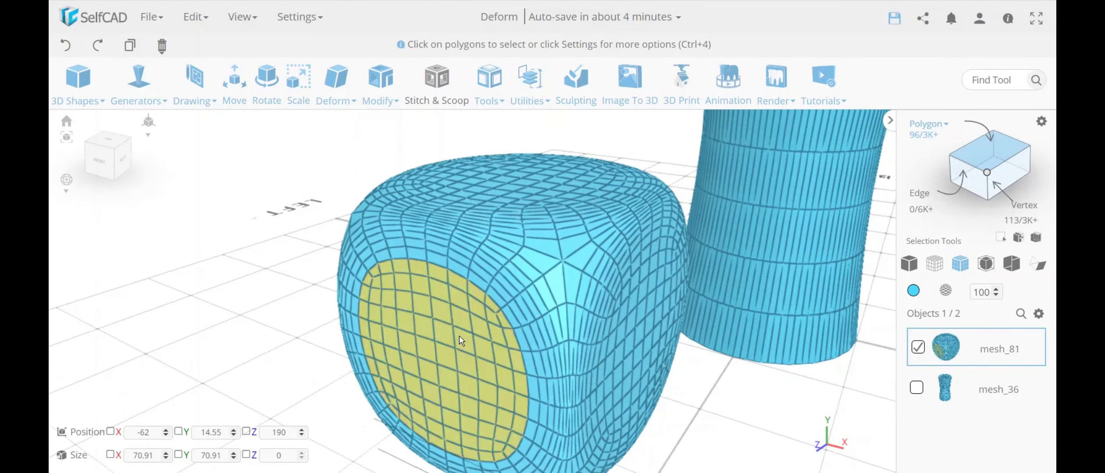
pyautogui.click(650, 333)
pyautogui.moveTo(219, 311); pyautogui.dragTo(423, 306)
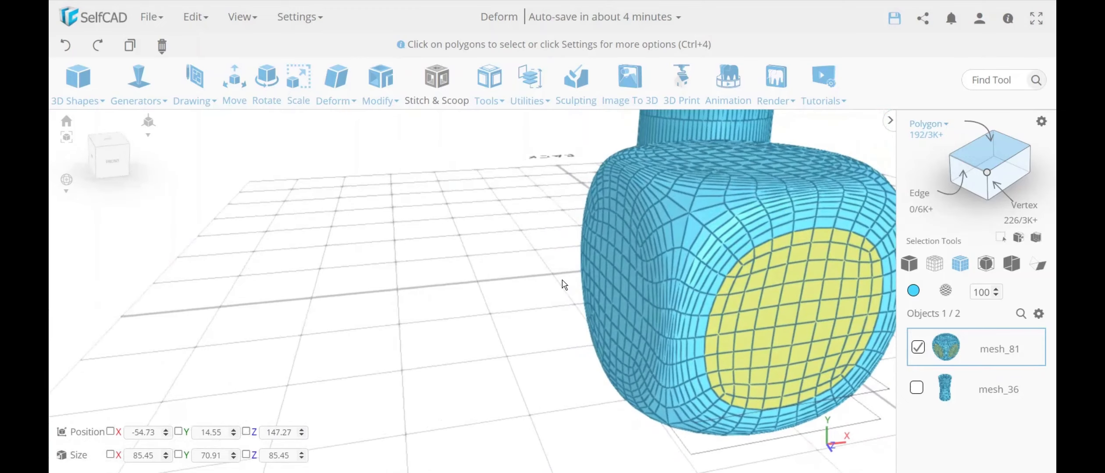
pyautogui.click(604, 281)
pyautogui.moveTo(501, 351); pyautogui.dragTo(669, 312)
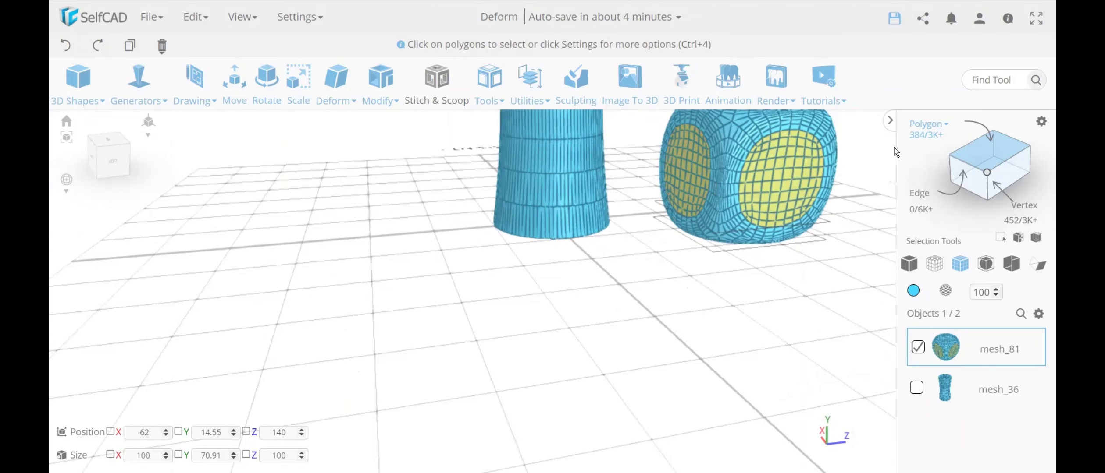
pyautogui.moveTo(777, 327); pyautogui.dragTo(340, 380, button='right')
pyautogui.click(1041, 122)
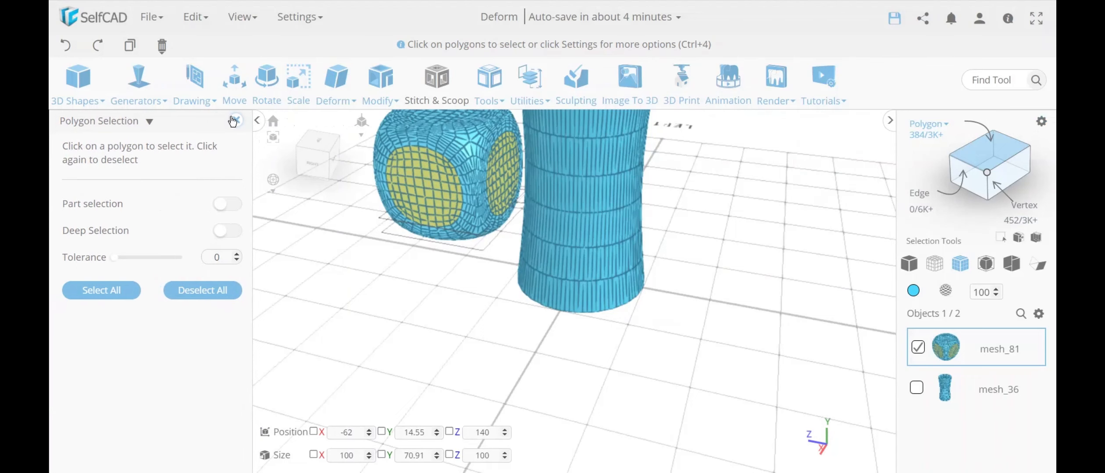
pyautogui.click(234, 121)
pyautogui.scroll(-1, 338, 252)
pyautogui.moveTo(341, 257); pyautogui.dragTo(368, 303, button='middle')
pyautogui.scroll(2, 432, 269)
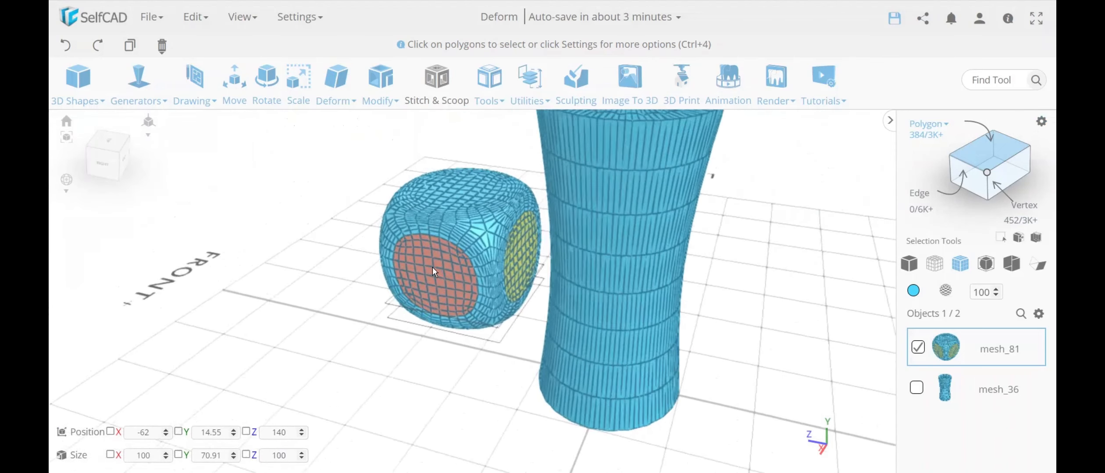
pyautogui.click(458, 299)
pyautogui.moveTo(307, 365); pyautogui.dragTo(427, 342, button='right')
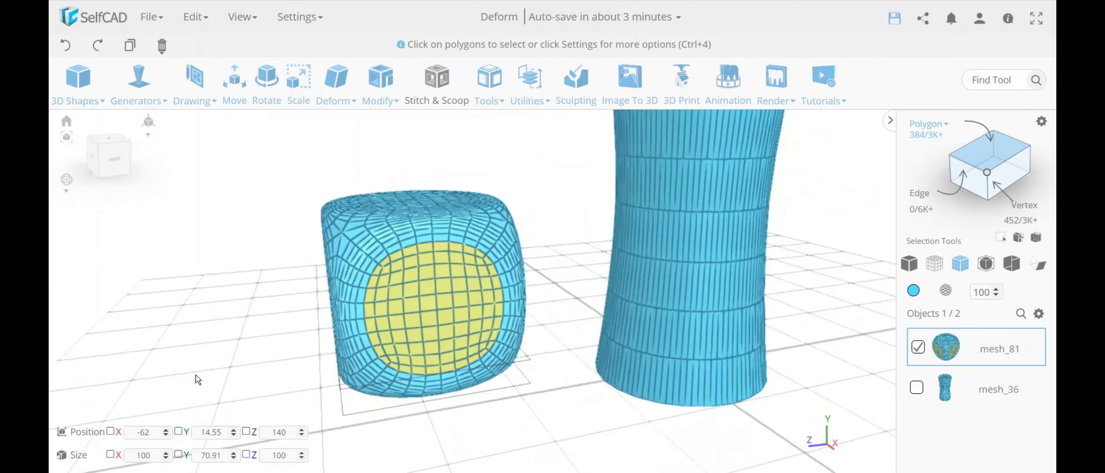
pyautogui.moveTo(198, 380); pyautogui.dragTo(222, 360, button='right')
pyautogui.press('Delete')
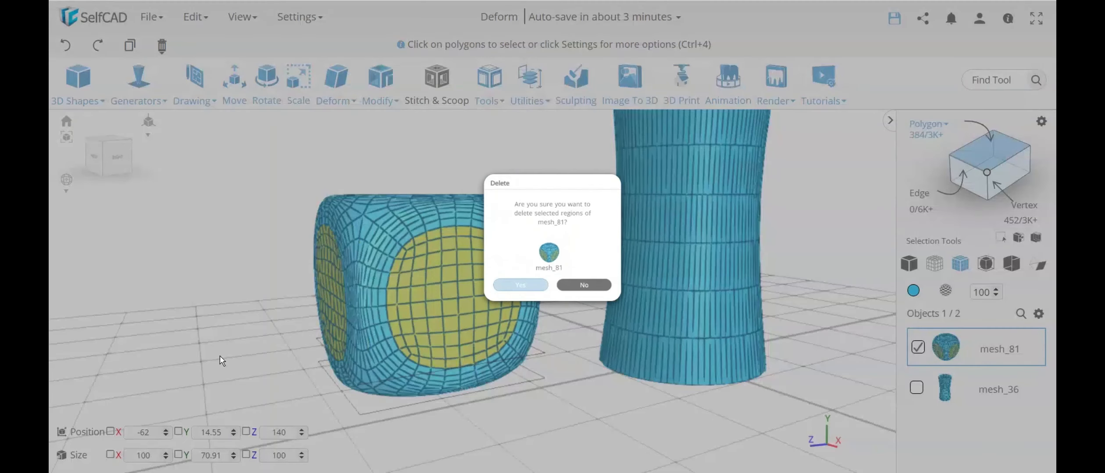
pyautogui.press('Return')
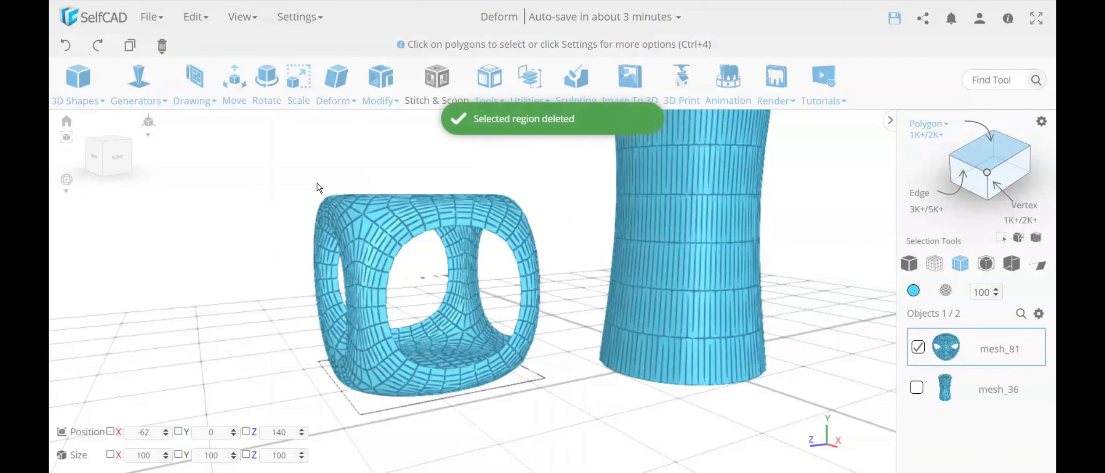
# Step: Thicken the open rounded cube with Add Thickness set to -3 and apply it
pyautogui.click(379, 86)
pyautogui.click(402, 119)
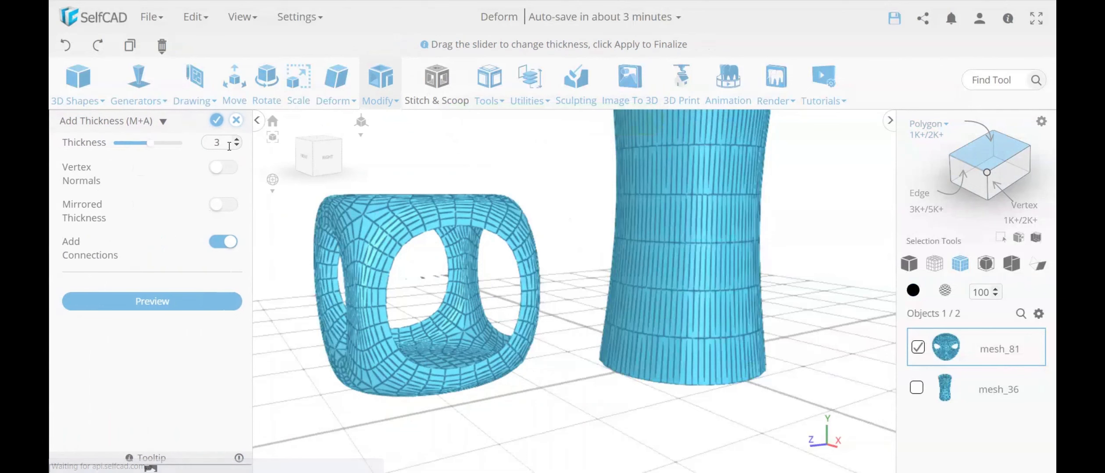
pyautogui.doubleClick(228, 144)
pyautogui.write('-3')
pyautogui.press('Return')
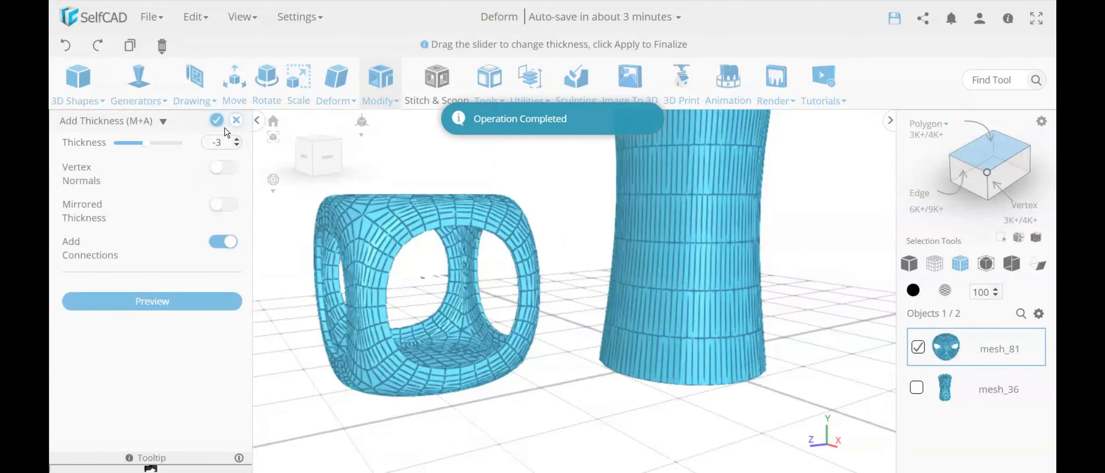
pyautogui.click(216, 119)
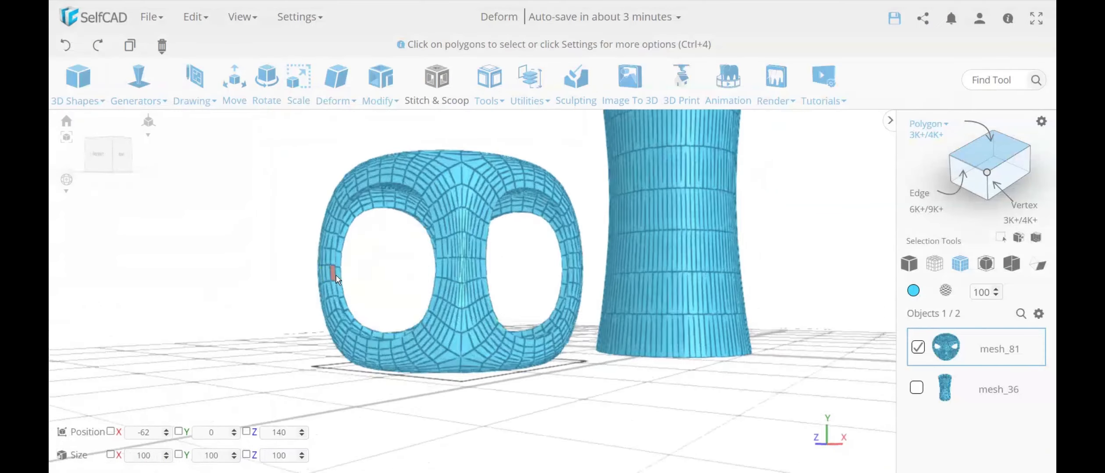
# Step: Delete both the thickened open cube and the waisted column from the scene
pyautogui.moveTo(336, 278); pyautogui.dragTo(384, 298, button='right')
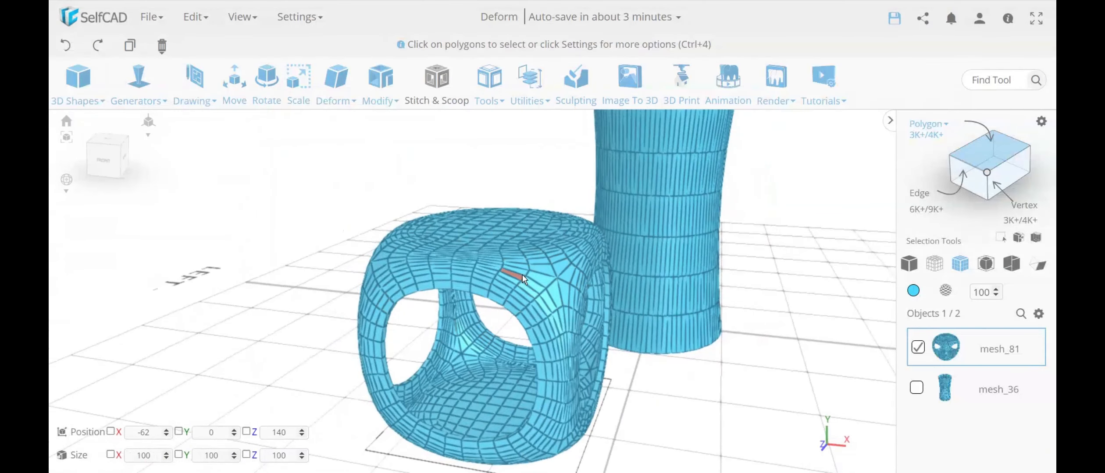
pyautogui.moveTo(523, 279); pyautogui.dragTo(535, 339, button='right')
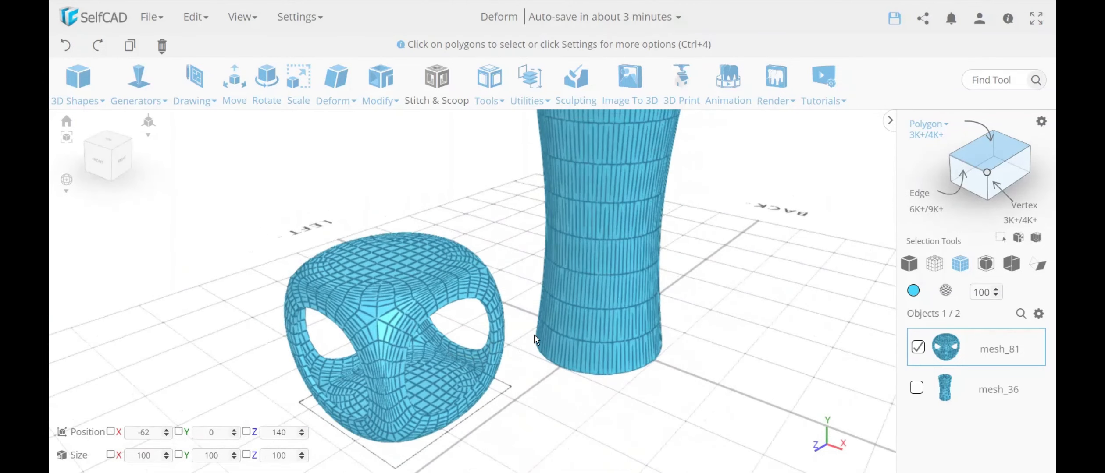
pyautogui.press('Delete')
pyautogui.press('Return')
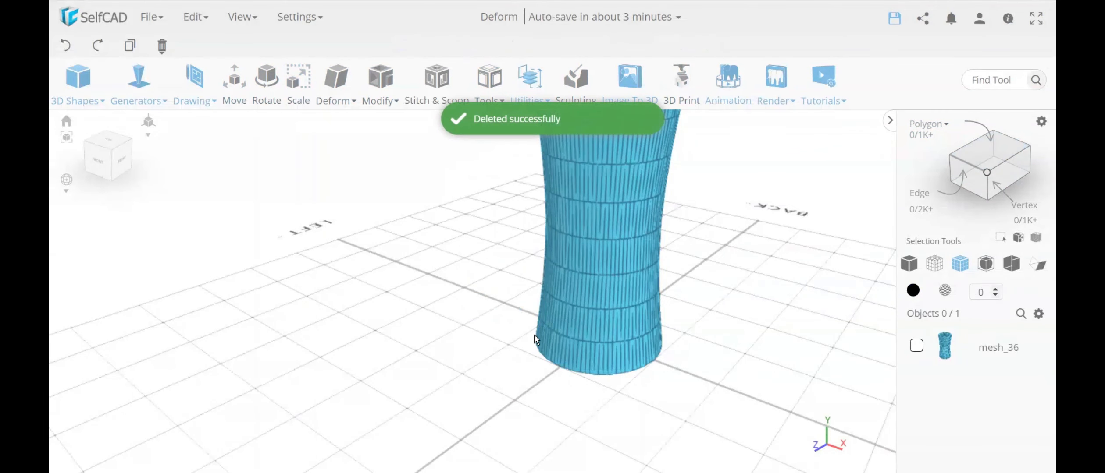
pyautogui.click(606, 286)
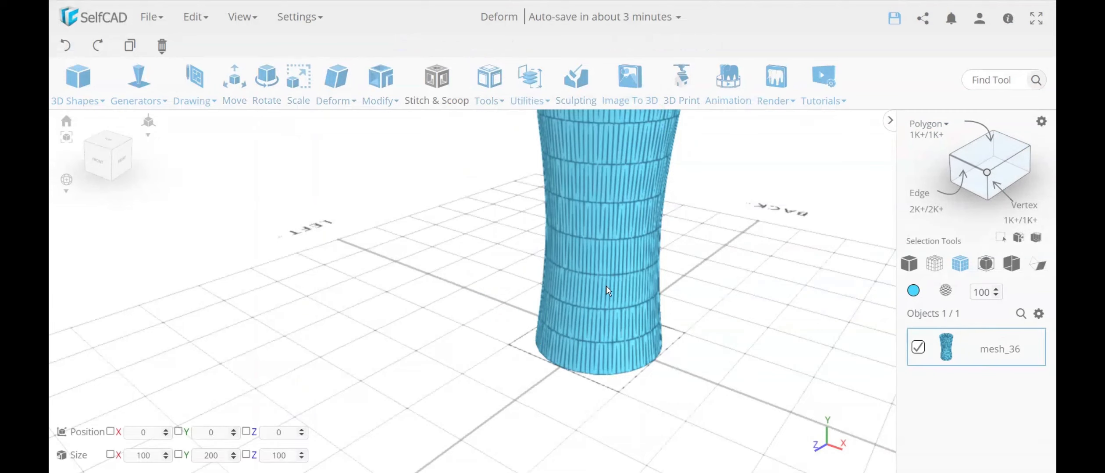
pyautogui.press('Delete')
pyautogui.press('Return')
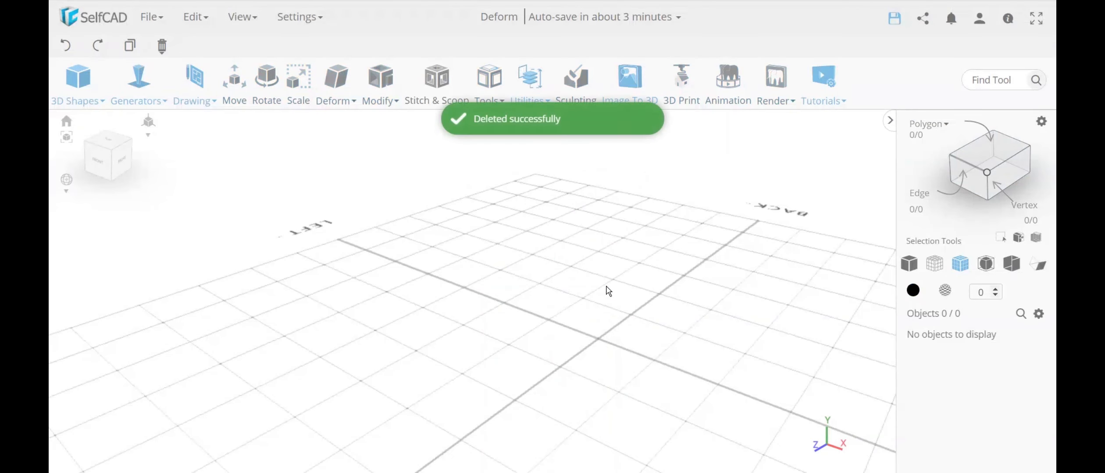
# Step: Place a default cube near the centre of the empty grid
pyautogui.scroll(-3, 608, 289)
pyautogui.moveTo(602, 308); pyautogui.dragTo(512, 299, button='right')
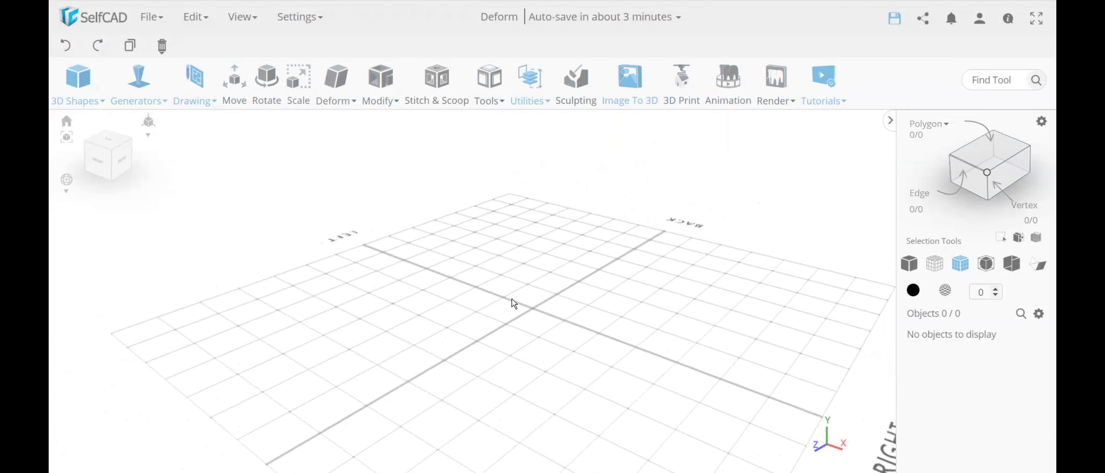
pyautogui.click(90, 100)
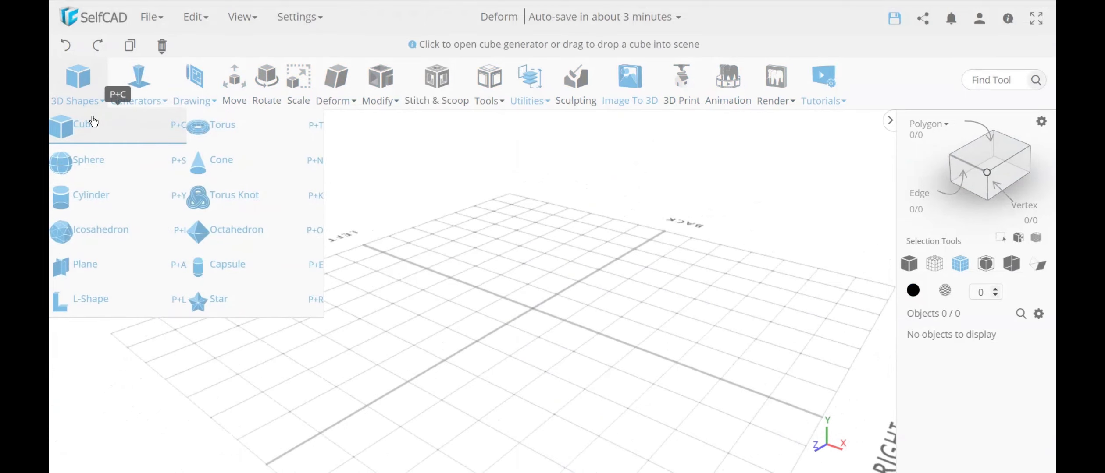
pyautogui.moveTo(93, 124); pyautogui.dragTo(526, 319)
pyautogui.scroll(2, 543, 288)
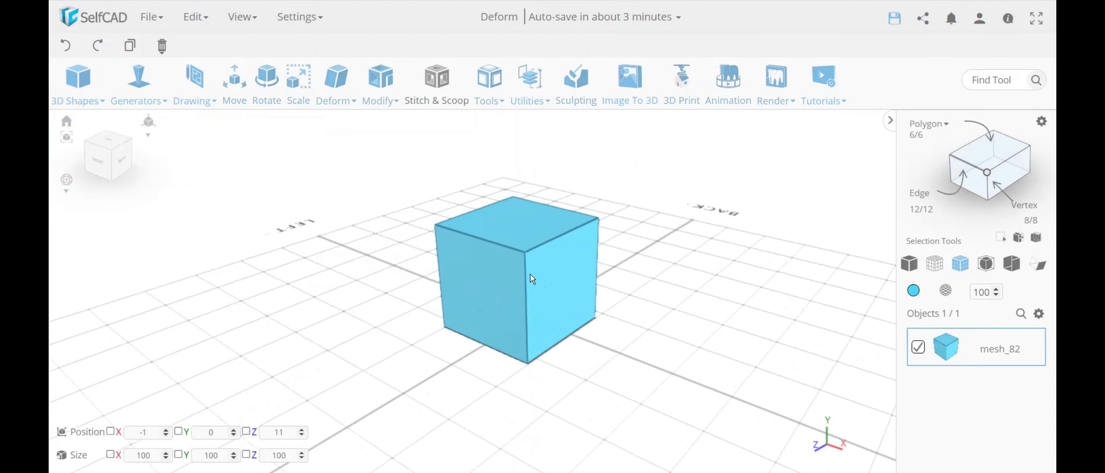
# Step: Try Round Object with Linear enabled on the cube, comparing smoothness 5 with 3, and discard the changes
pyautogui.click(385, 94)
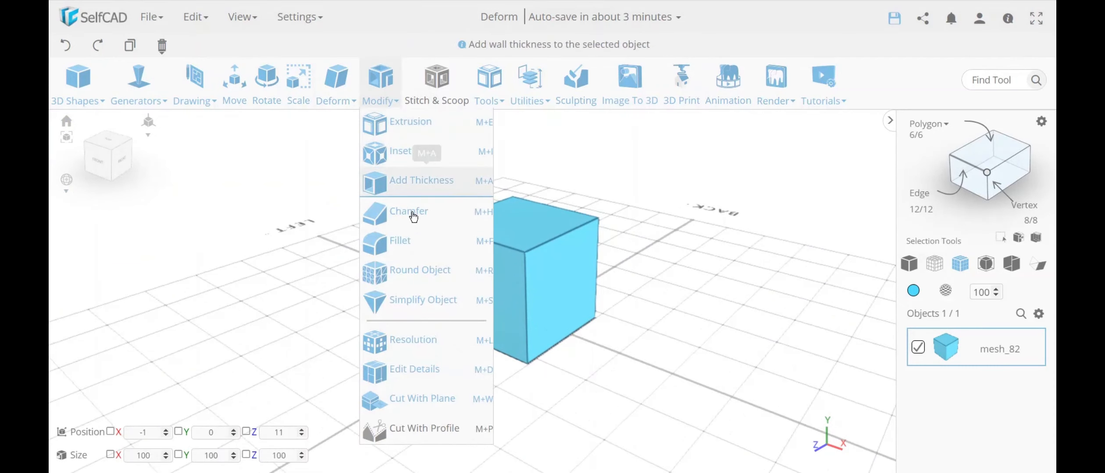
pyautogui.click(416, 272)
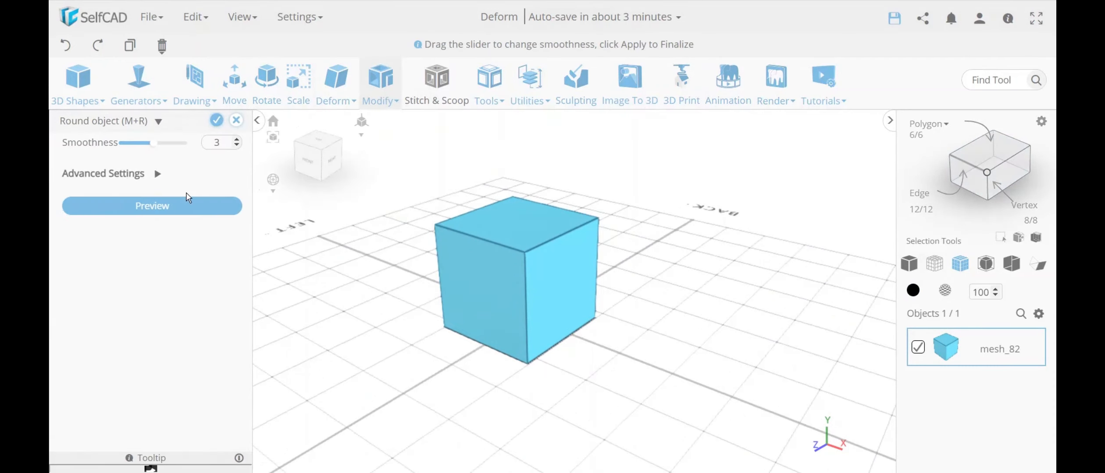
pyautogui.click(157, 174)
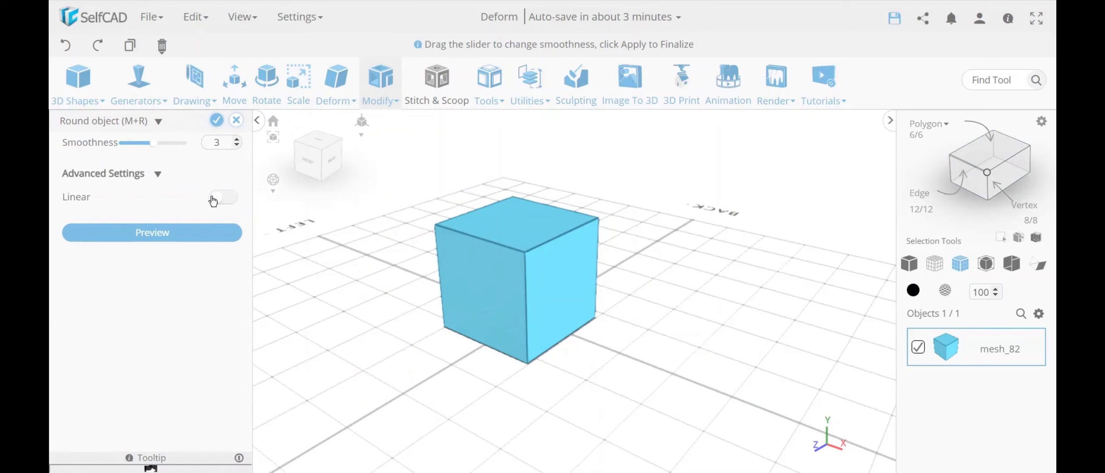
pyautogui.click(227, 200)
pyautogui.scroll(3, 253, 199)
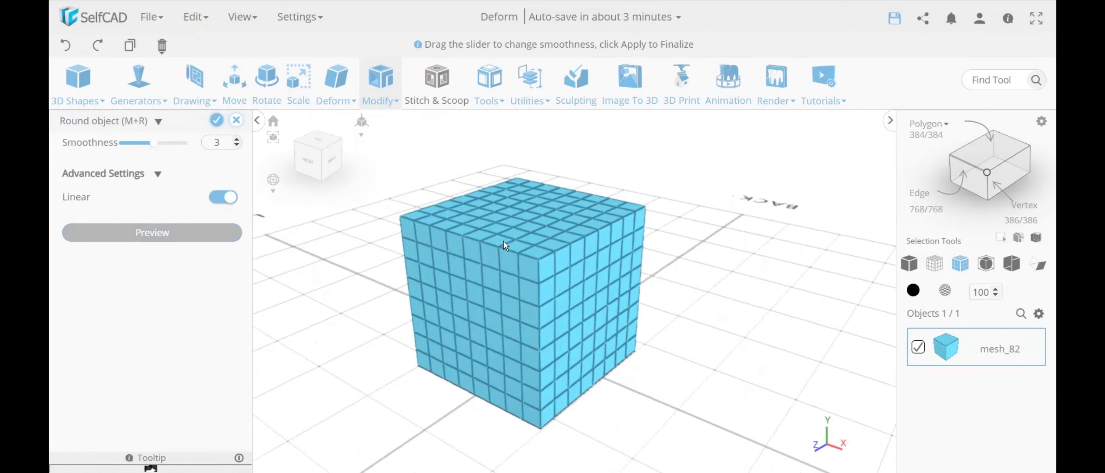
pyautogui.moveTo(154, 143); pyautogui.dragTo(188, 143)
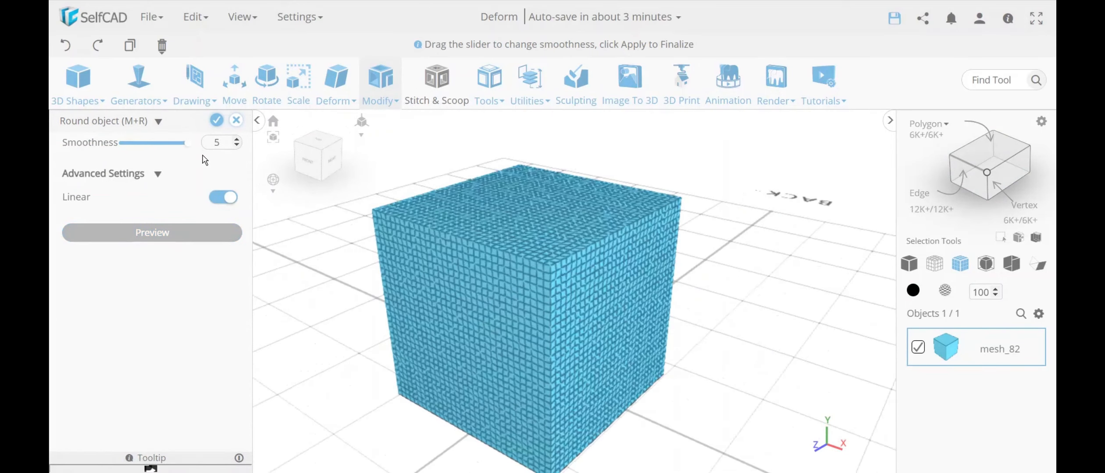
pyautogui.click(153, 143)
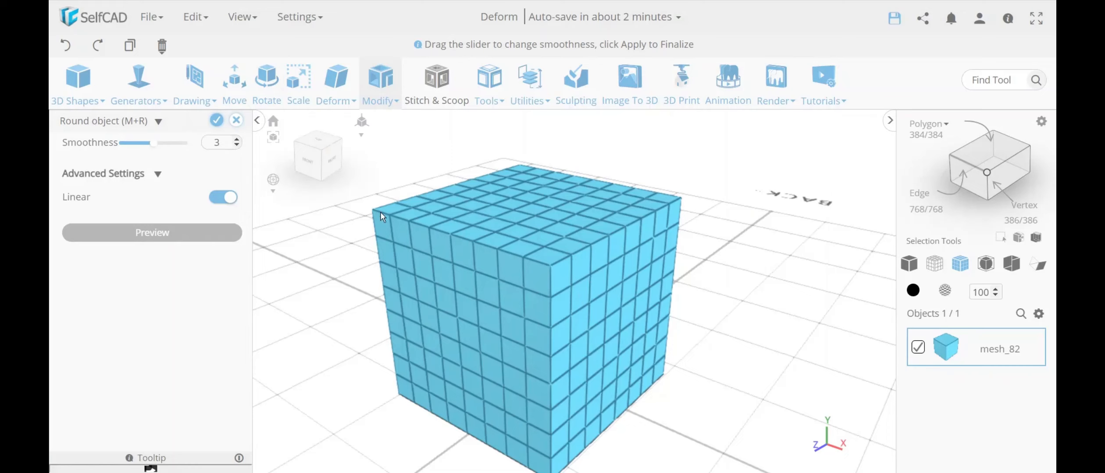
pyautogui.click(236, 122)
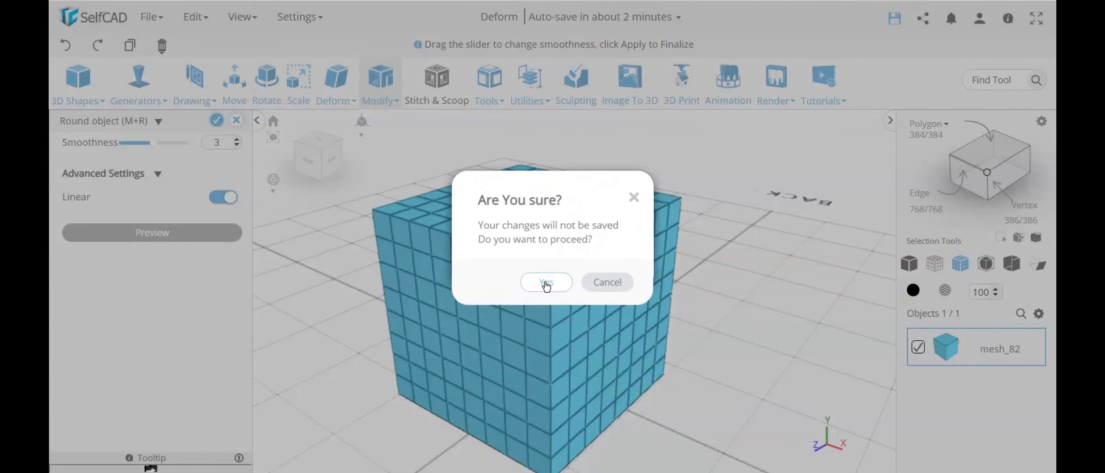
pyautogui.click(546, 285)
# Step: Try subdividing the cube with Resolution at detail levels 2 and 3, including Uniform, and discard the changes
pyautogui.click(381, 99)
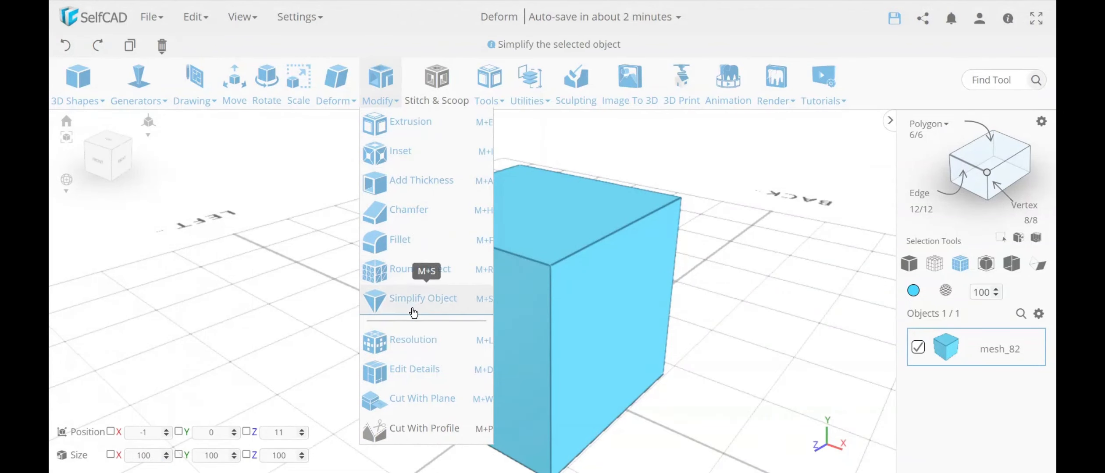
pyautogui.click(421, 343)
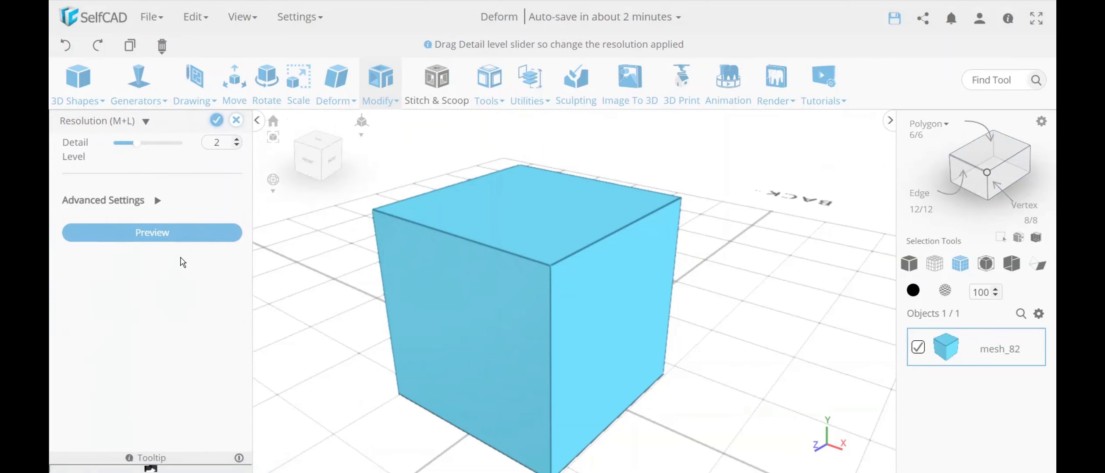
pyautogui.click(165, 242)
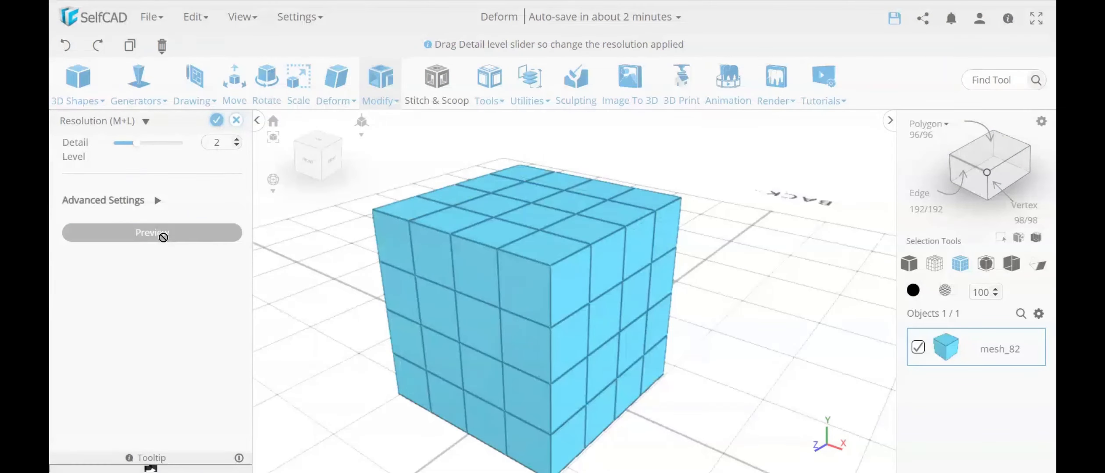
pyautogui.click(147, 143)
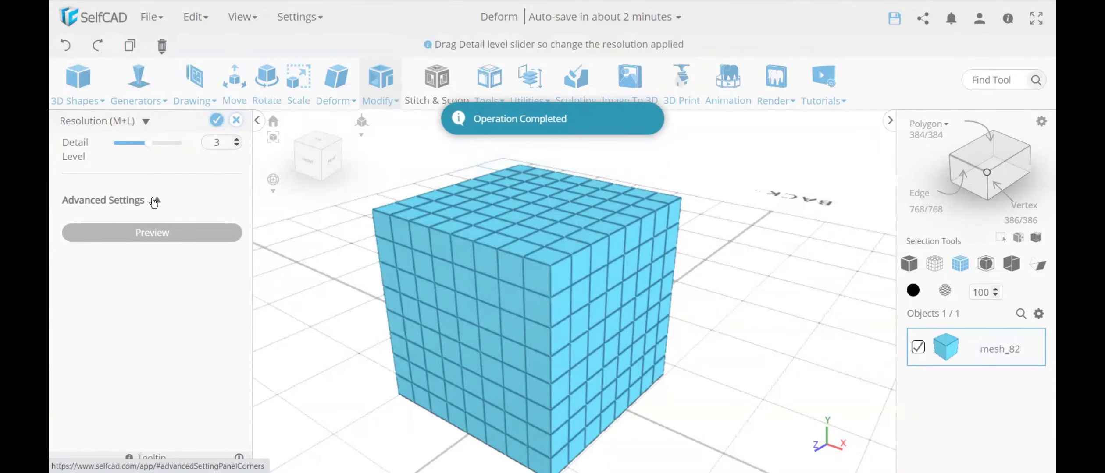
pyautogui.click(154, 201)
pyautogui.click(229, 226)
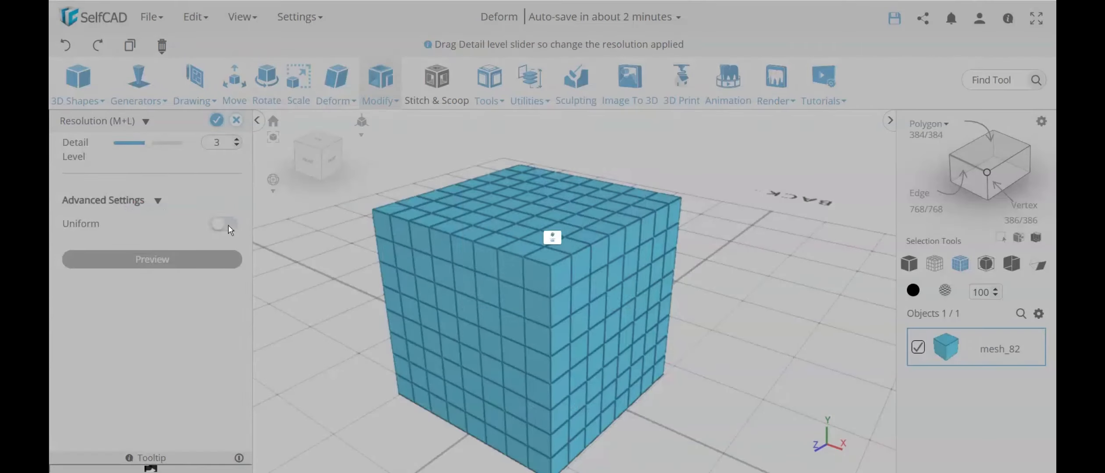
pyautogui.moveTo(439, 270); pyautogui.dragTo(644, 320, button='right')
pyautogui.click(236, 127)
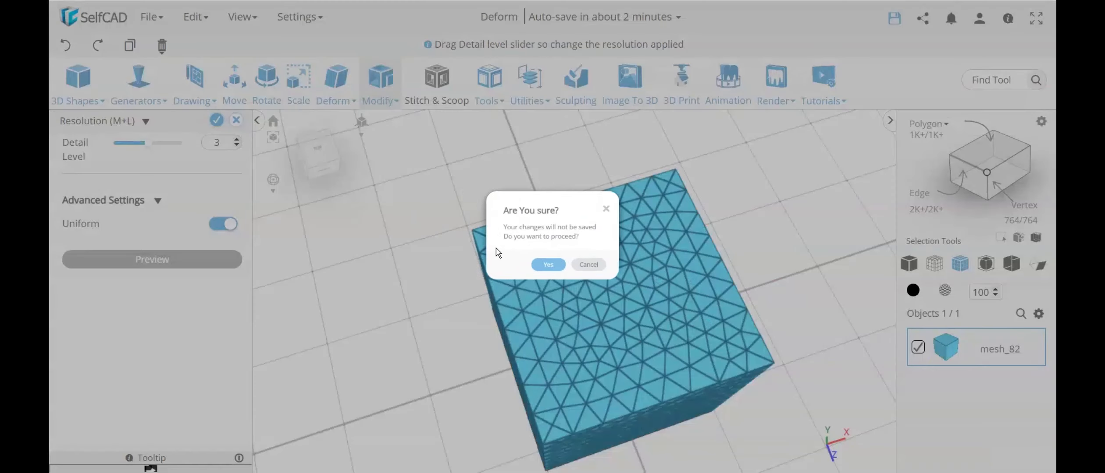
pyautogui.click(543, 283)
# Step: Replace the plain cube with a new cube divided into 20 width segments
pyautogui.moveTo(349, 281); pyautogui.dragTo(354, 272, button='right')
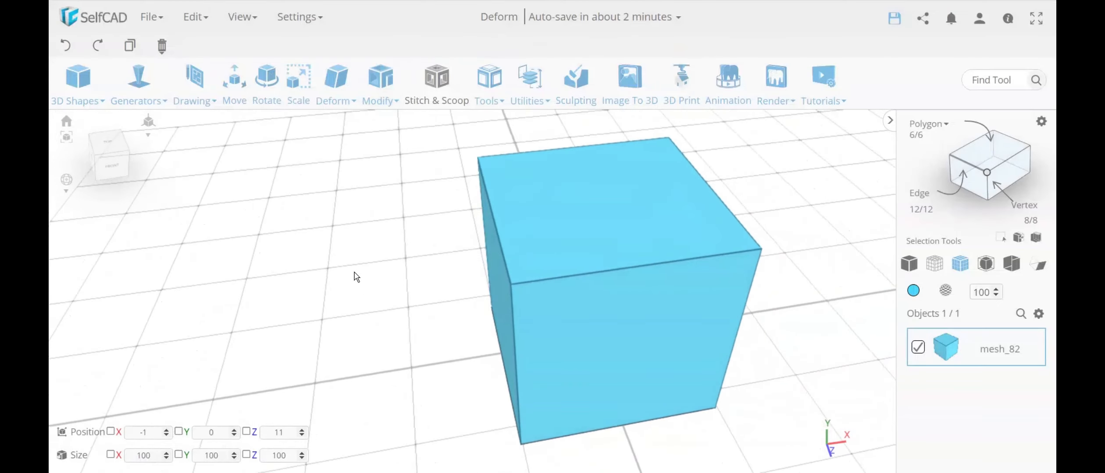
pyautogui.press('Delete')
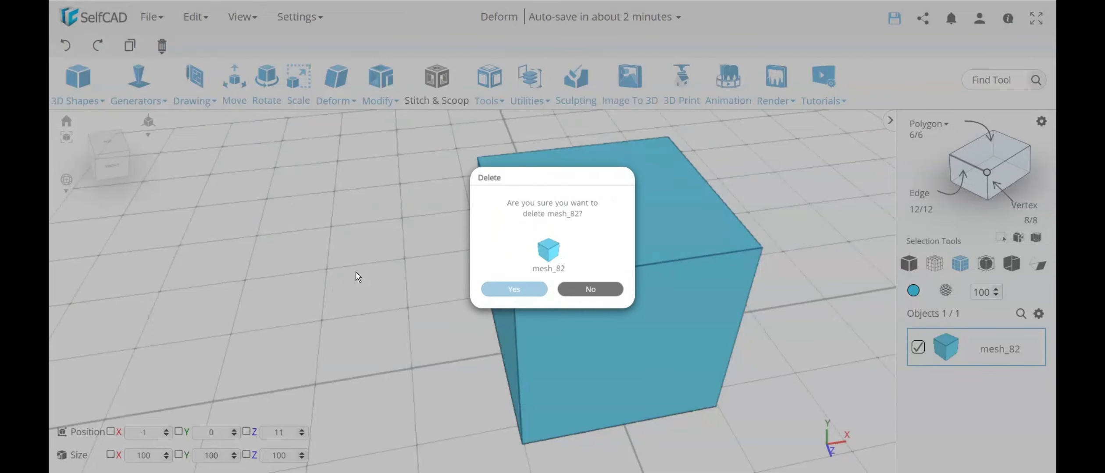
pyautogui.press('Return')
pyautogui.click(78, 81)
pyautogui.click(96, 138)
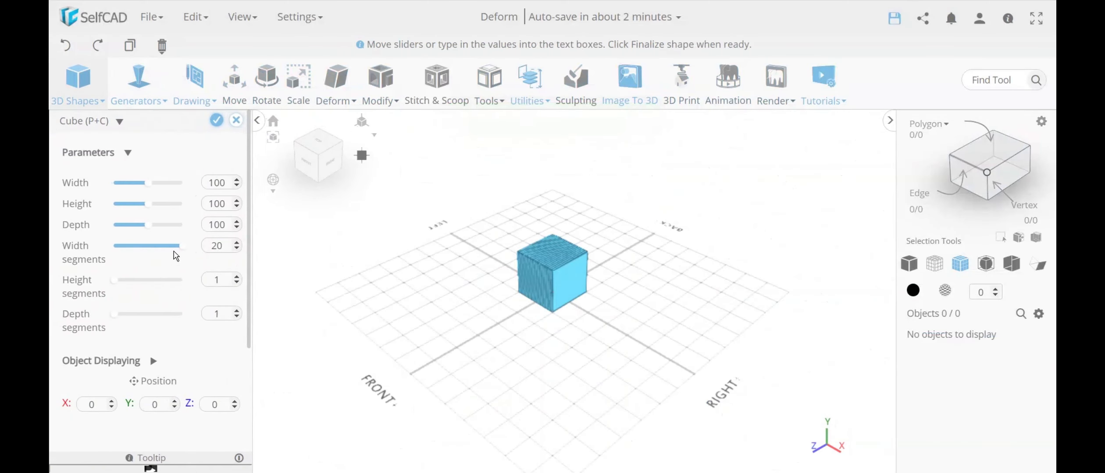
pyautogui.moveTo(182, 254); pyautogui.dragTo(219, 245)
pyautogui.scroll(5, 557, 256)
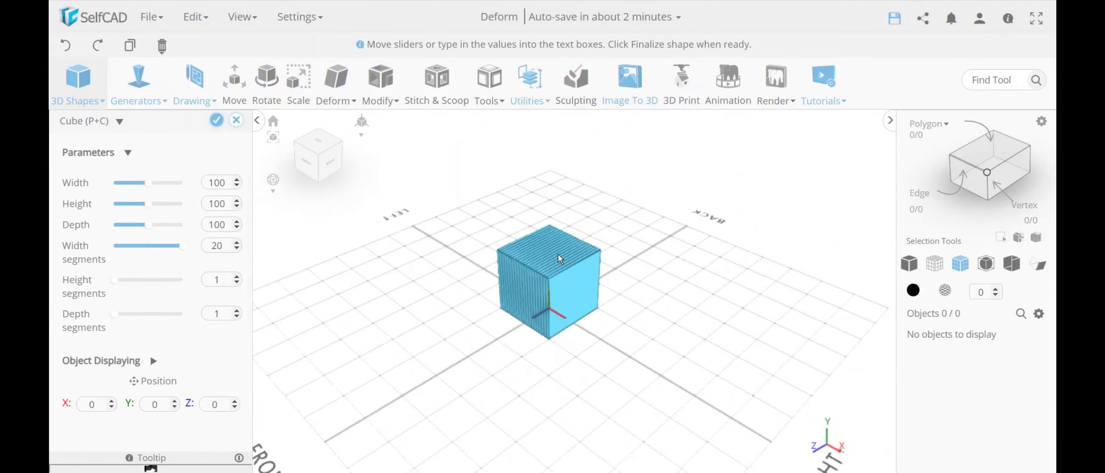
pyautogui.click(215, 122)
# Step: Try Round Object at smoothness 3 on the cube with 20 width segments, comparing Linear on and off
pyautogui.scroll(5, 519, 243)
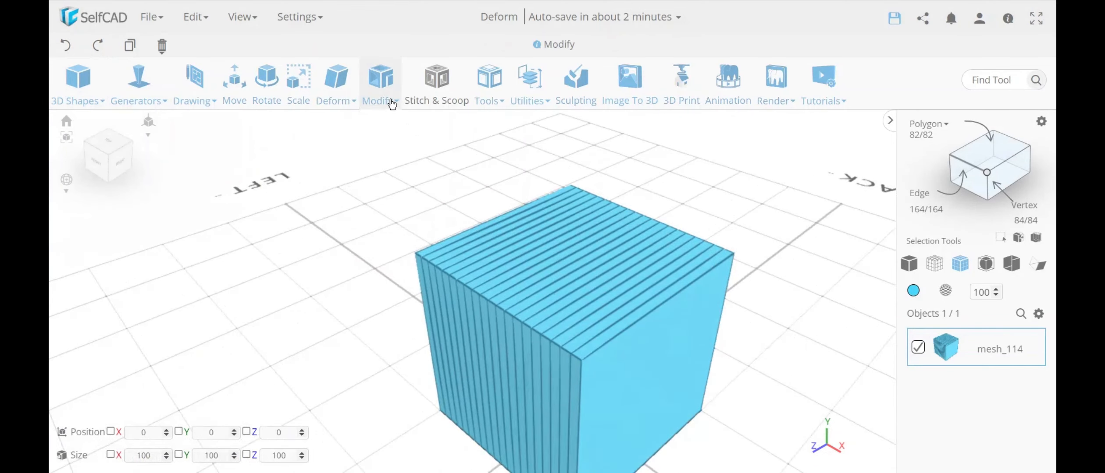
pyautogui.click(380, 93)
pyautogui.click(432, 270)
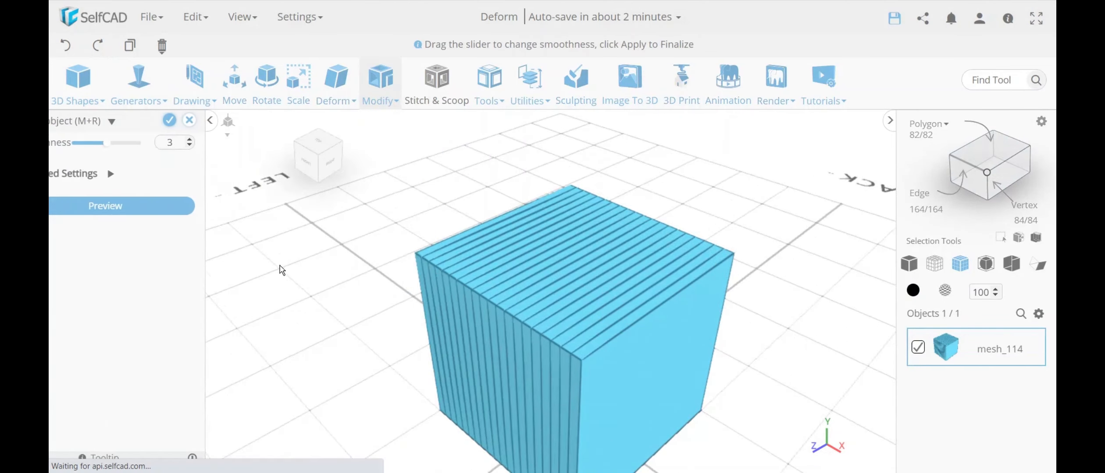
pyautogui.click(180, 205)
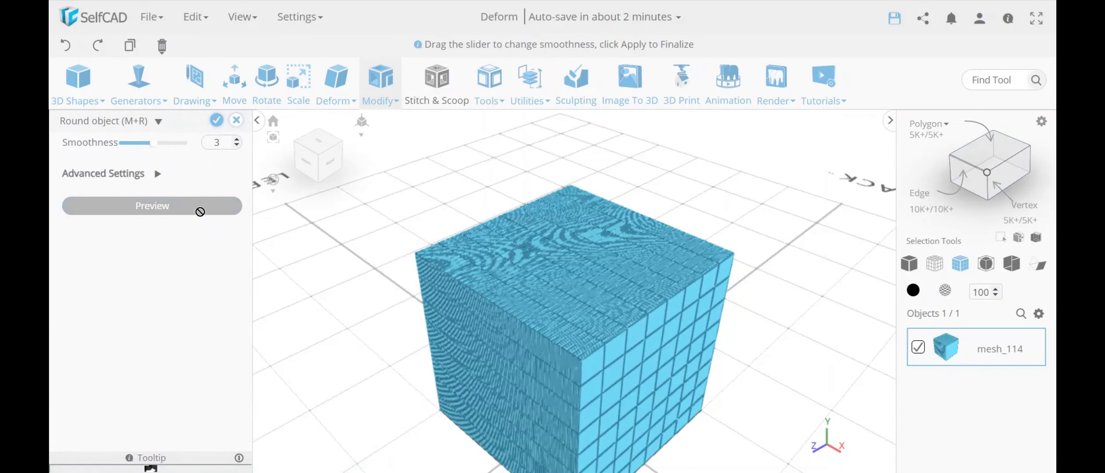
pyautogui.click(157, 173)
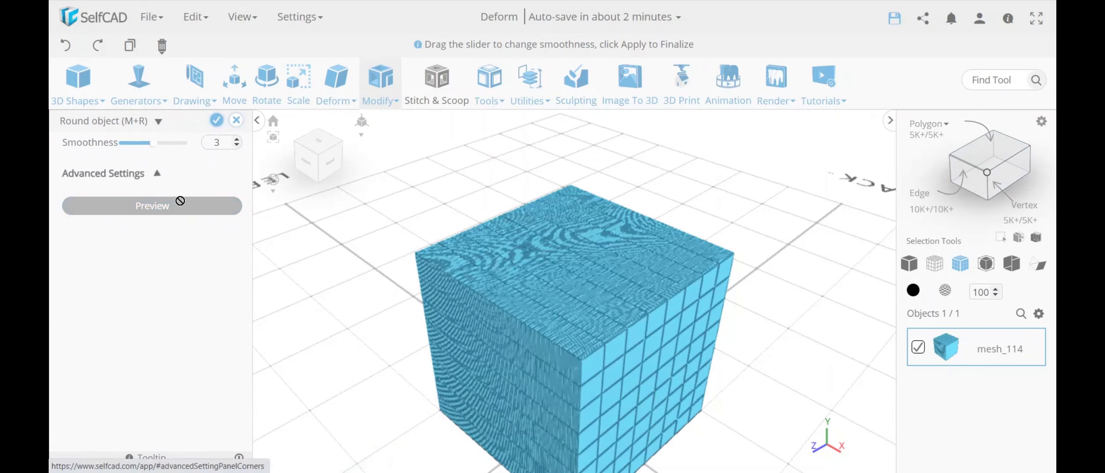
pyautogui.click(214, 200)
pyautogui.click(214, 200)
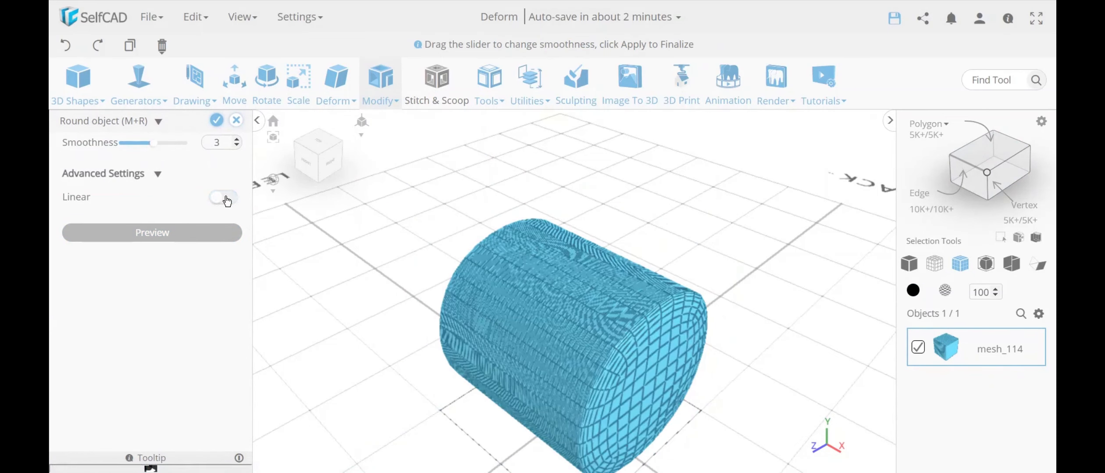
pyautogui.click(227, 199)
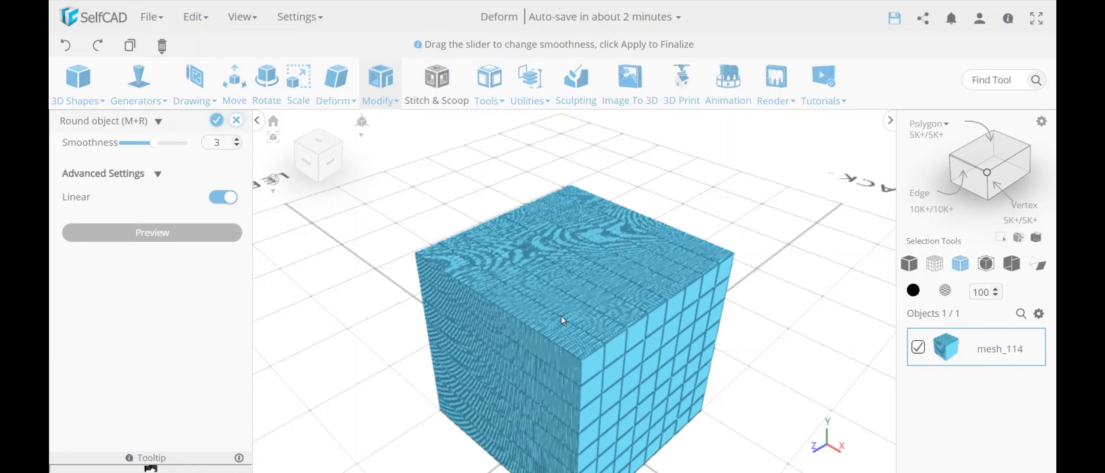
pyautogui.scroll(4, 563, 321)
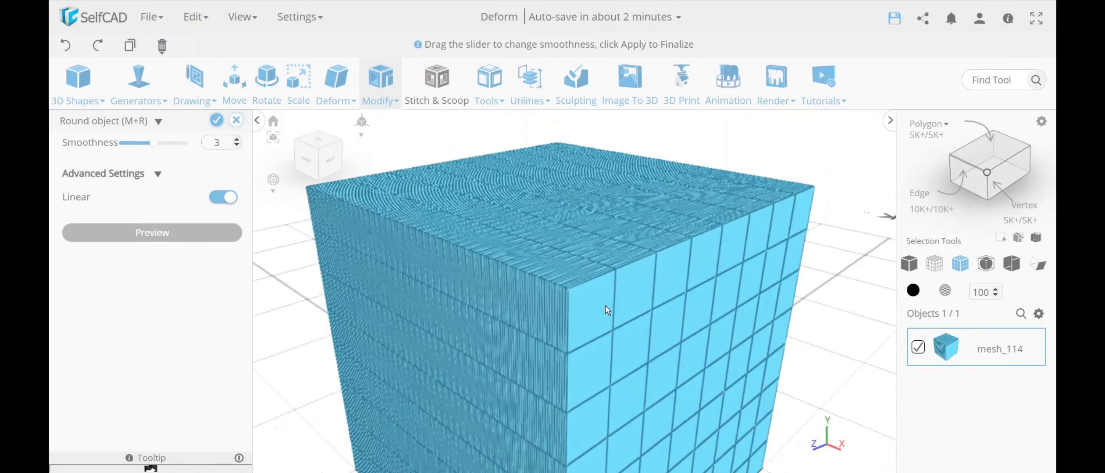
pyautogui.moveTo(605, 305); pyautogui.dragTo(561, 306, button='right')
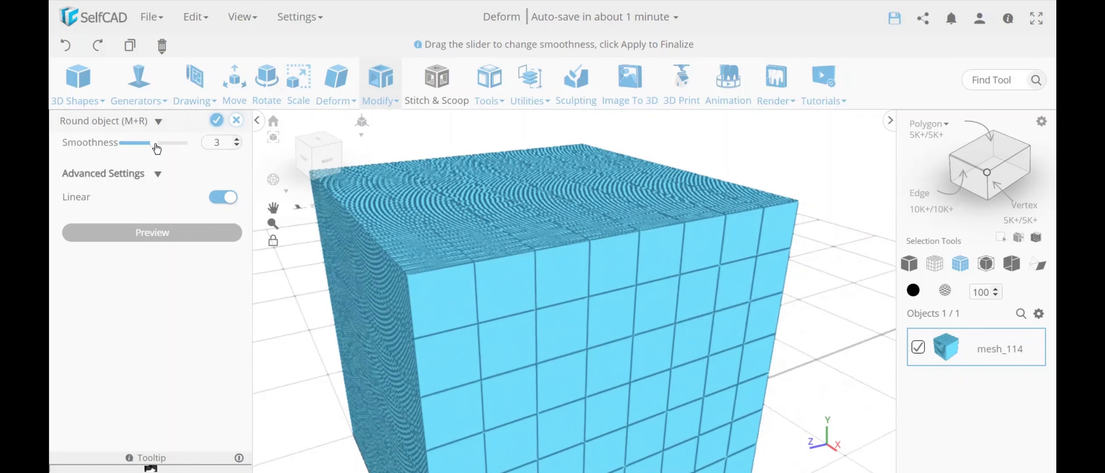
# Step: Raise the rounding smoothness to 5 with Linear enabled and examine the subdivision on the cube's faces, outside and inside
pyautogui.moveTo(156, 145); pyautogui.dragTo(186, 144)
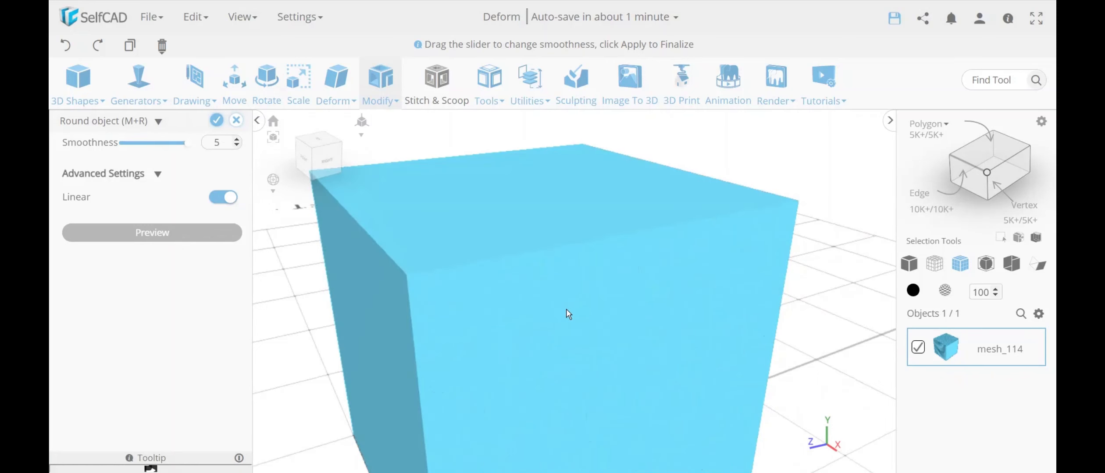
pyautogui.moveTo(604, 323); pyautogui.dragTo(518, 316, button='right')
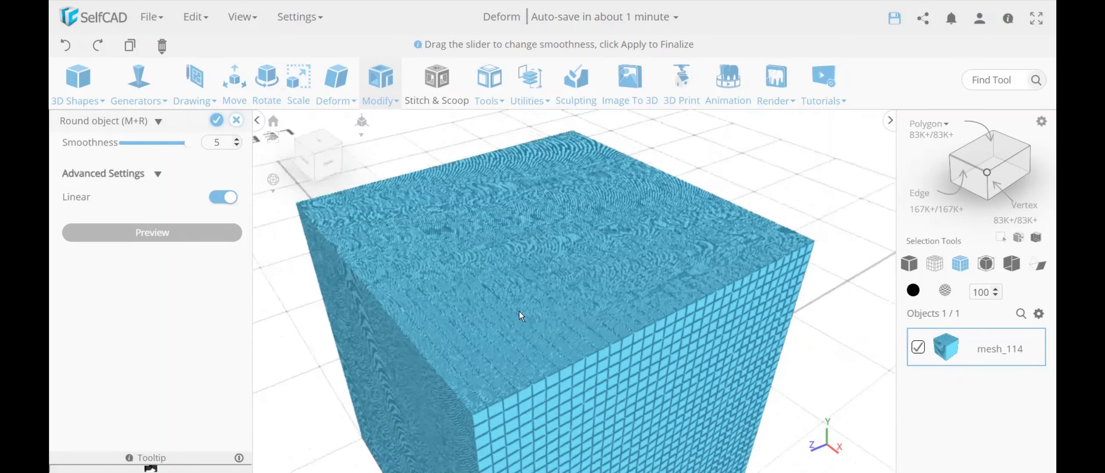
pyautogui.scroll(8, 530, 305)
pyautogui.scroll(-10, 532, 311)
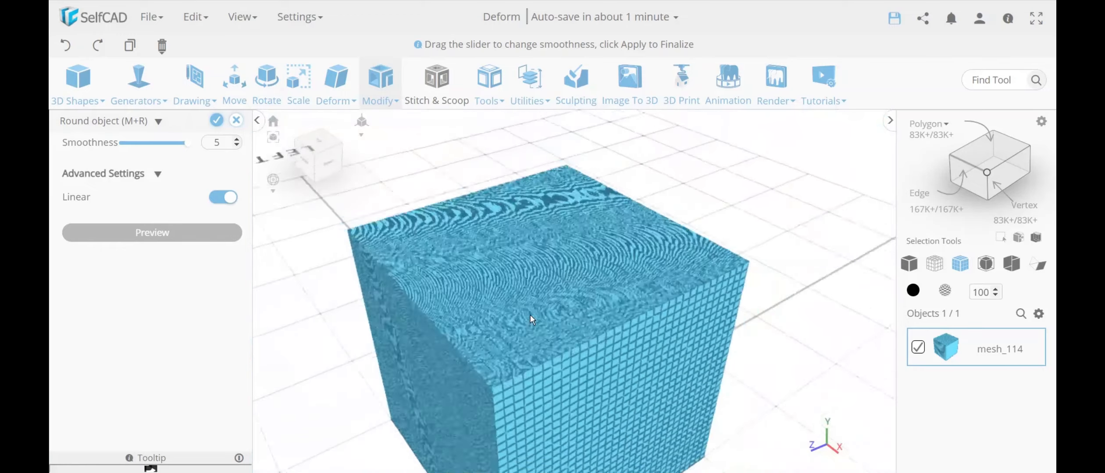
pyautogui.scroll(10, 599, 303)
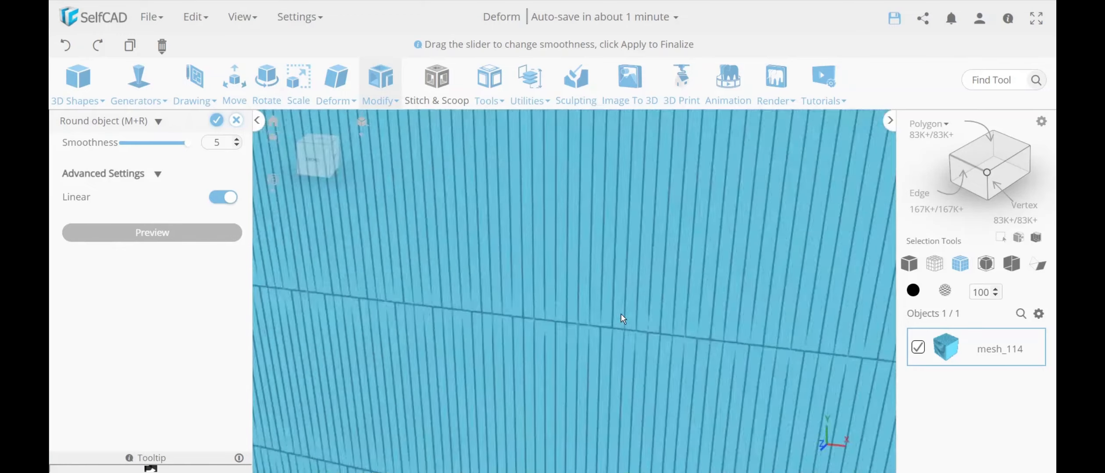
pyautogui.scroll(-10, 622, 313)
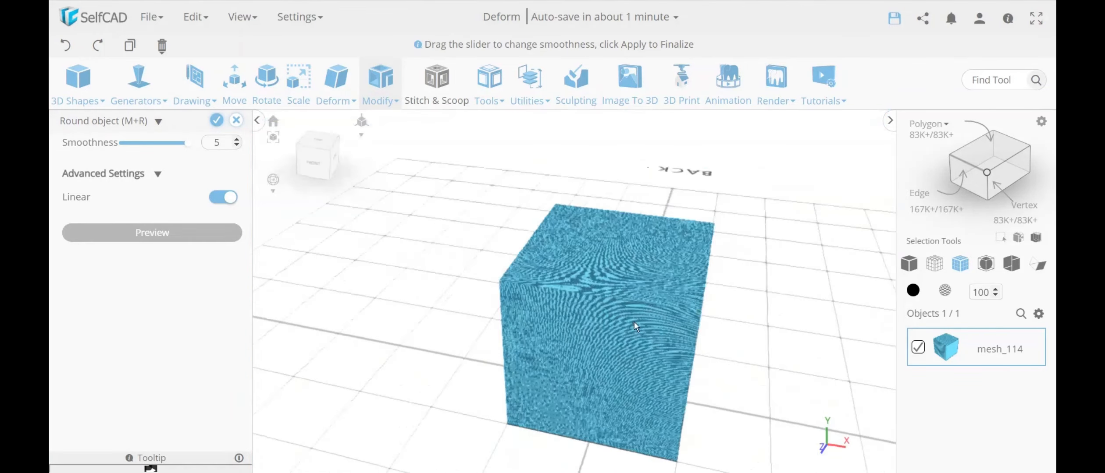
pyautogui.scroll(10, 609, 268)
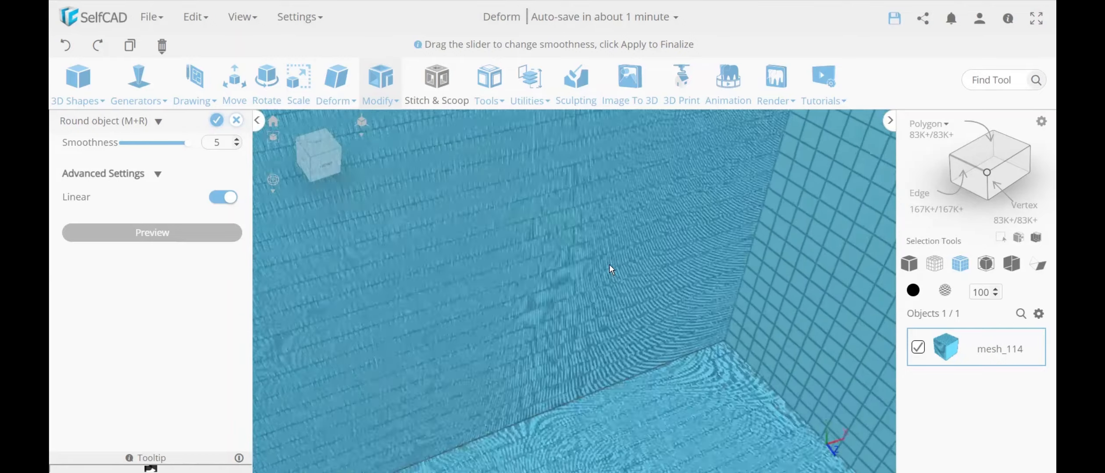
pyautogui.scroll(-10, 610, 267)
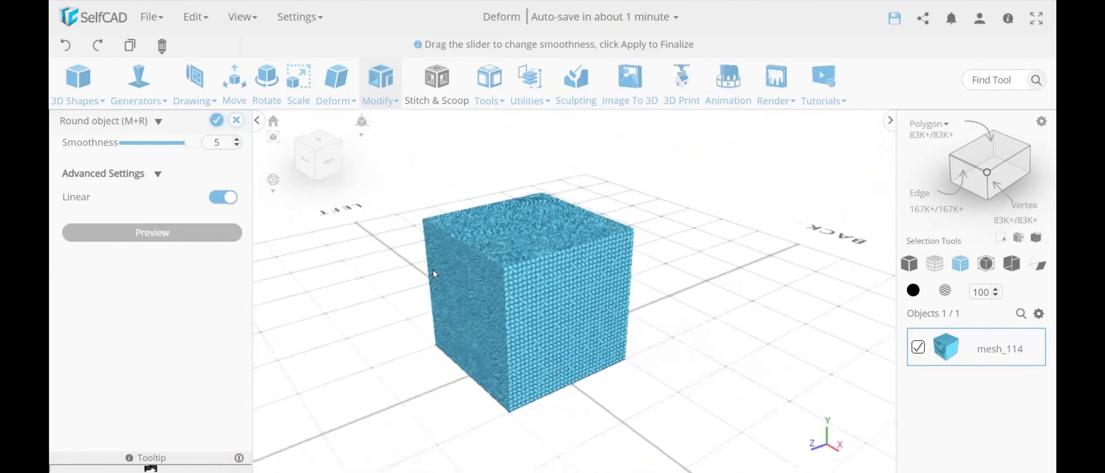
# Step: Set the rounding smoothness back to 3, inspect the cube's mesh, and discard the Round Object changes
pyautogui.moveTo(432, 270); pyautogui.dragTo(280, 206)
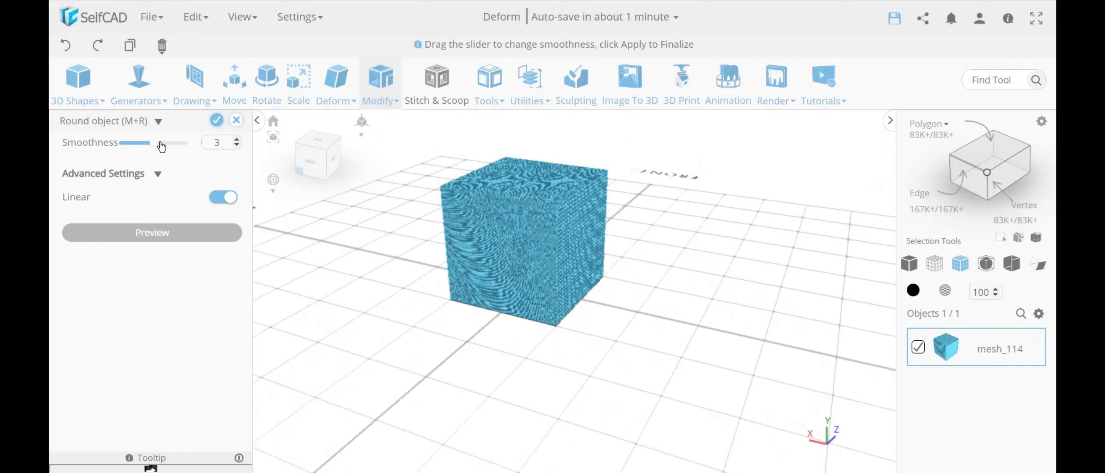
pyautogui.scroll(5, 558, 219)
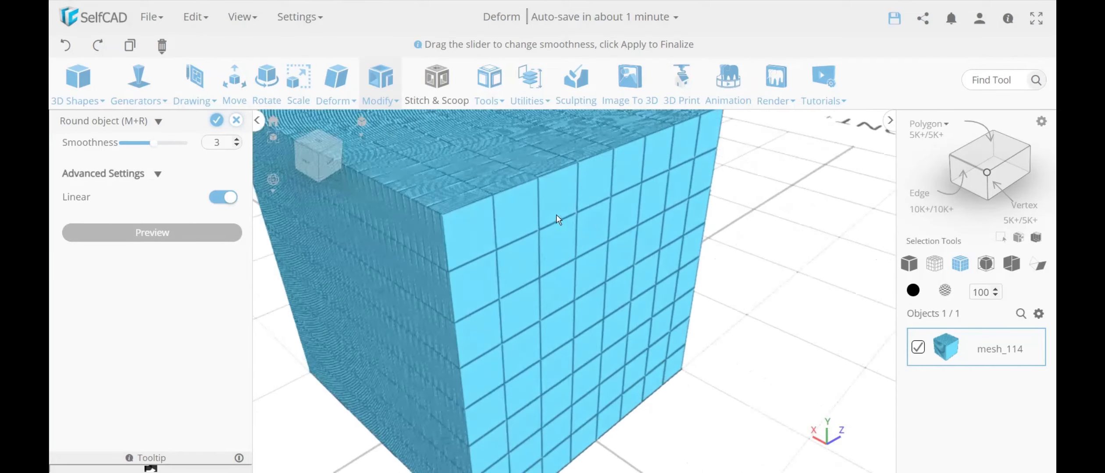
pyautogui.scroll(-3, 559, 217)
pyautogui.moveTo(566, 233)
pyautogui.mouseDown()
pyautogui.moveTo(592, 254)
pyautogui.moveTo(576, 248)
pyautogui.mouseUp()
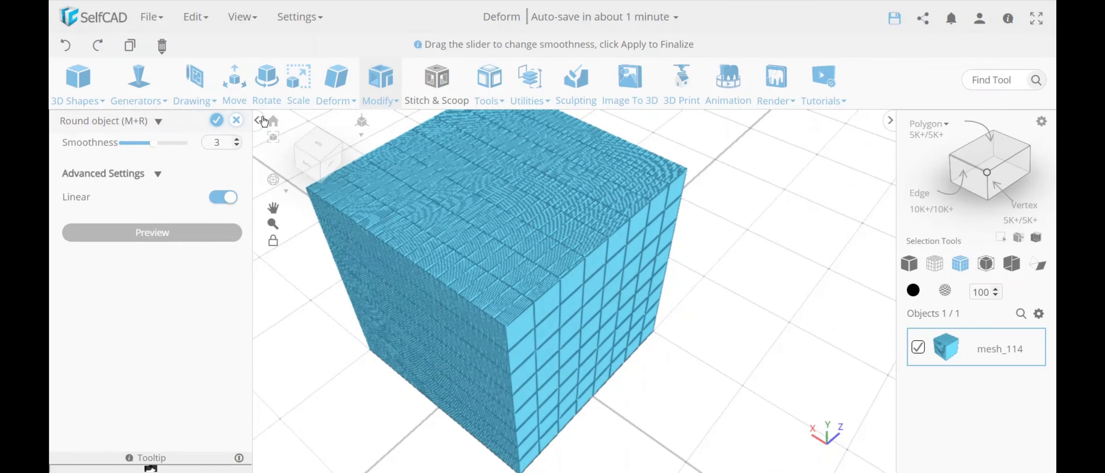
pyautogui.click(237, 124)
pyautogui.click(556, 288)
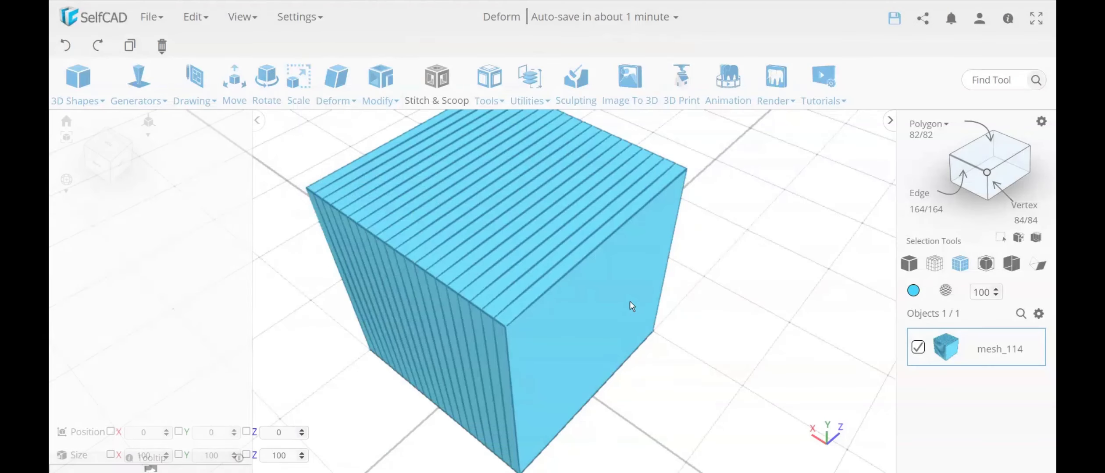
# Step: Try Resolution at detail level 3 on the segmented cube, comparing the mesh with Uniform on and off, and discard the changes
pyautogui.click(380, 83)
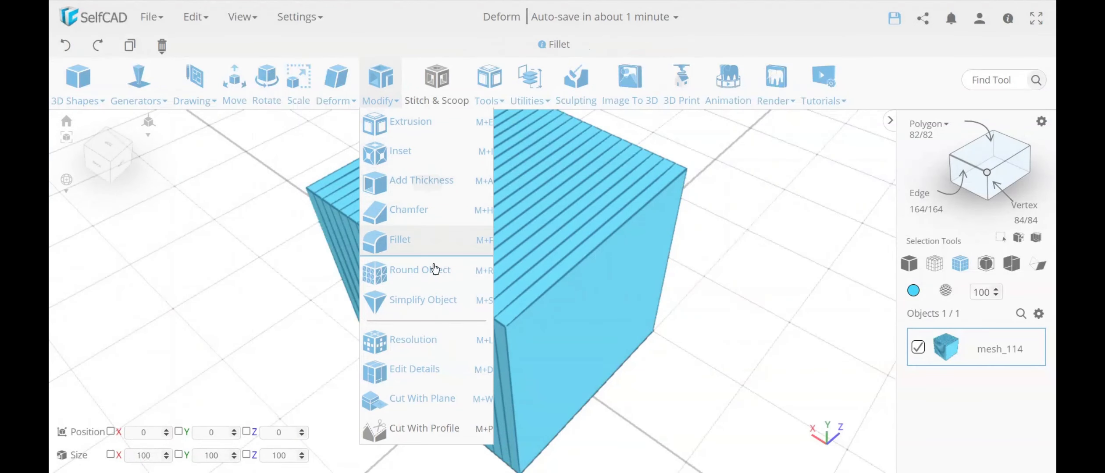
pyautogui.click(434, 341)
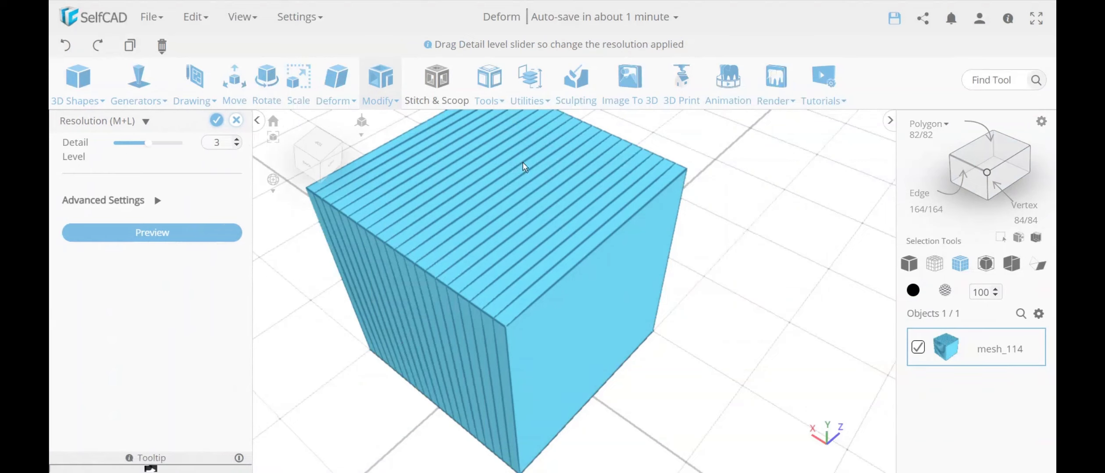
pyautogui.click(177, 233)
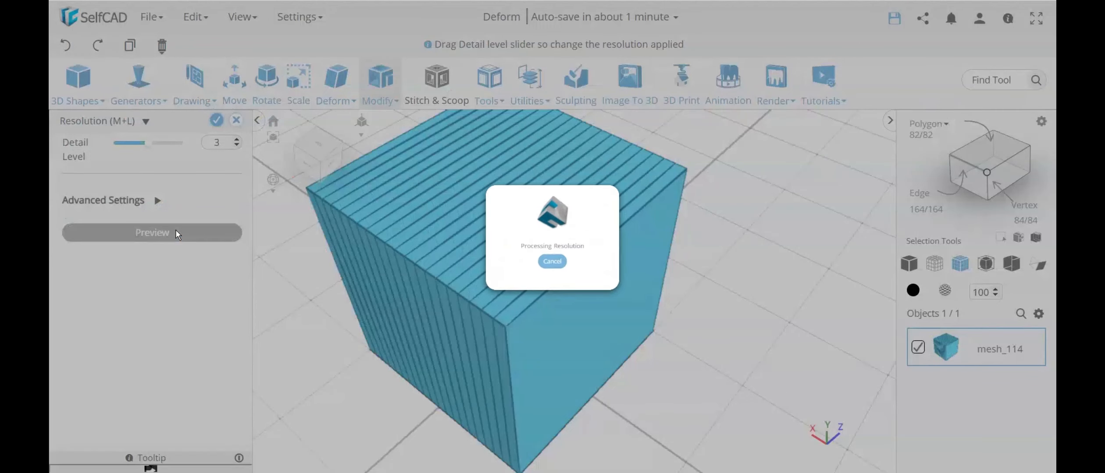
pyautogui.click(158, 201)
pyautogui.moveTo(657, 360)
pyautogui.mouseDown(button='right')
pyautogui.moveTo(657, 325)
pyautogui.moveTo(658, 352)
pyautogui.mouseUp(button='right')
pyautogui.click(219, 231)
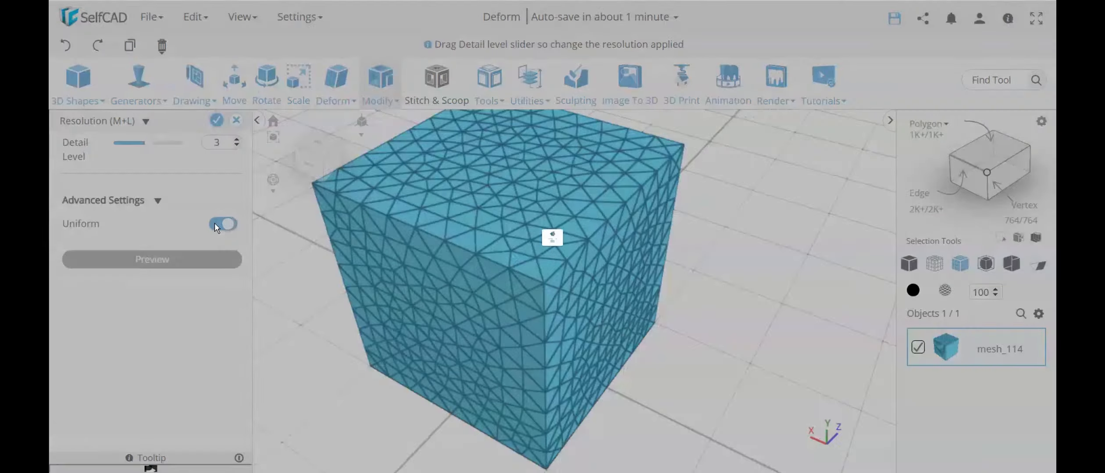
pyautogui.moveTo(429, 258); pyautogui.dragTo(480, 267, button='right')
pyautogui.moveTo(518, 222); pyautogui.dragTo(511, 215, button='right')
pyautogui.click(235, 125)
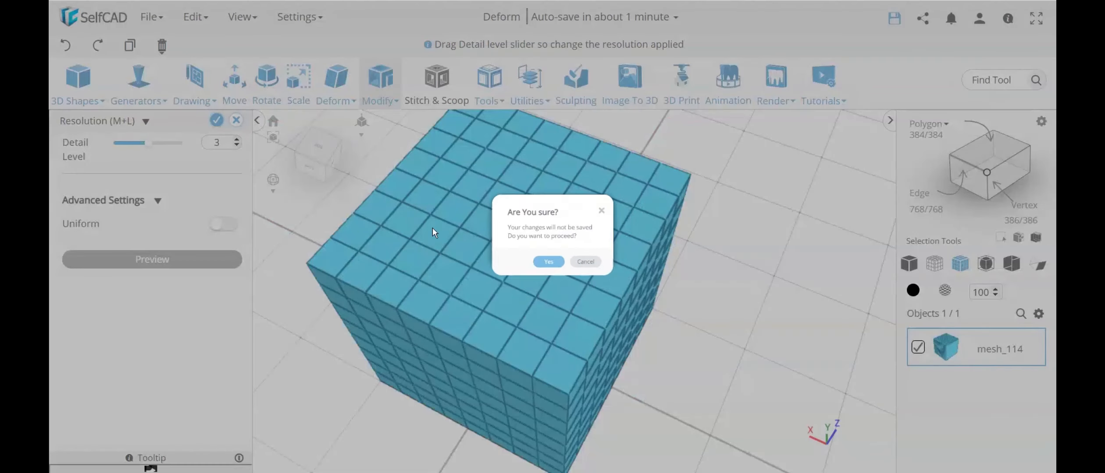
pyautogui.click(545, 281)
# Step: Bend the segmented cube by 52 on Z using the Left / Right plane
pyautogui.moveTo(736, 326); pyautogui.dragTo(679, 313, button='right')
pyautogui.click(376, 96)
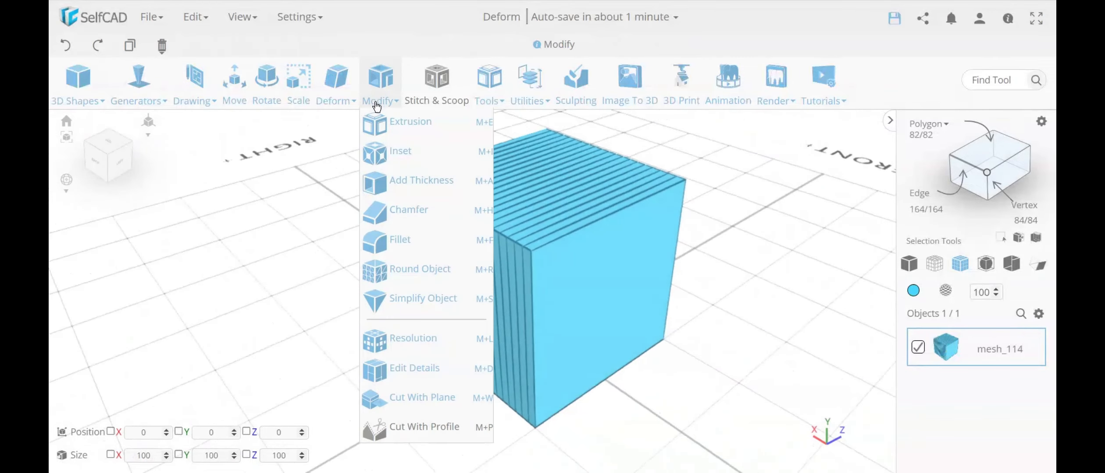
pyautogui.click(333, 90)
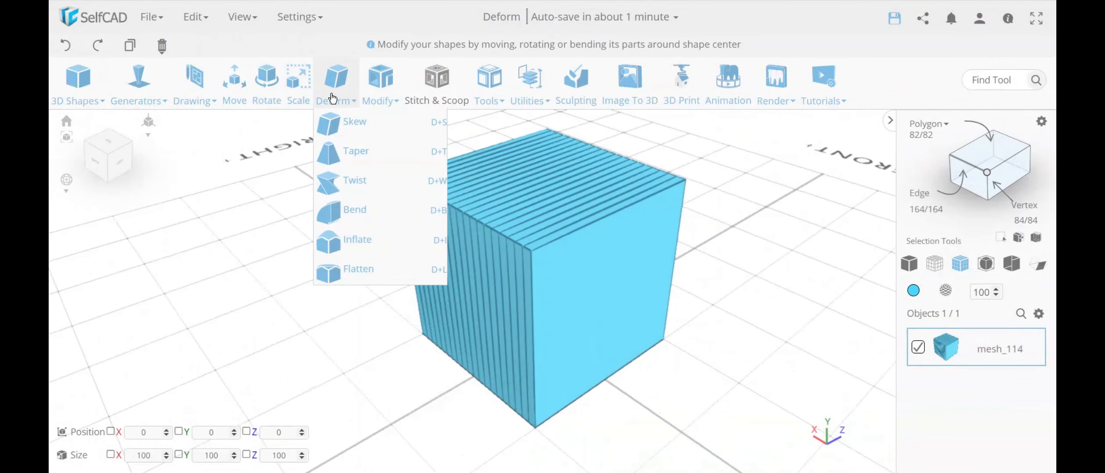
pyautogui.click(350, 212)
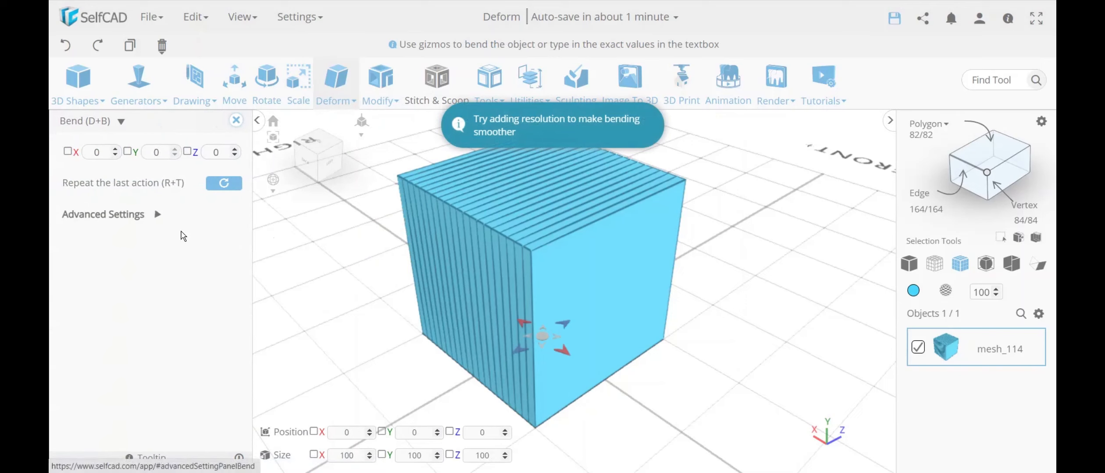
pyautogui.click(157, 214)
pyautogui.click(209, 246)
pyautogui.click(198, 291)
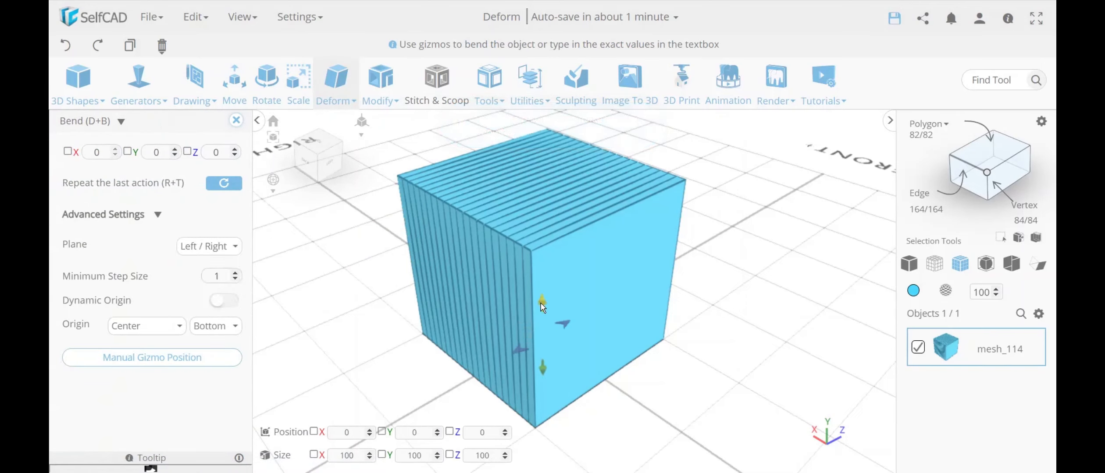
pyautogui.moveTo(542, 302); pyautogui.dragTo(542, 301)
pyautogui.click(65, 45)
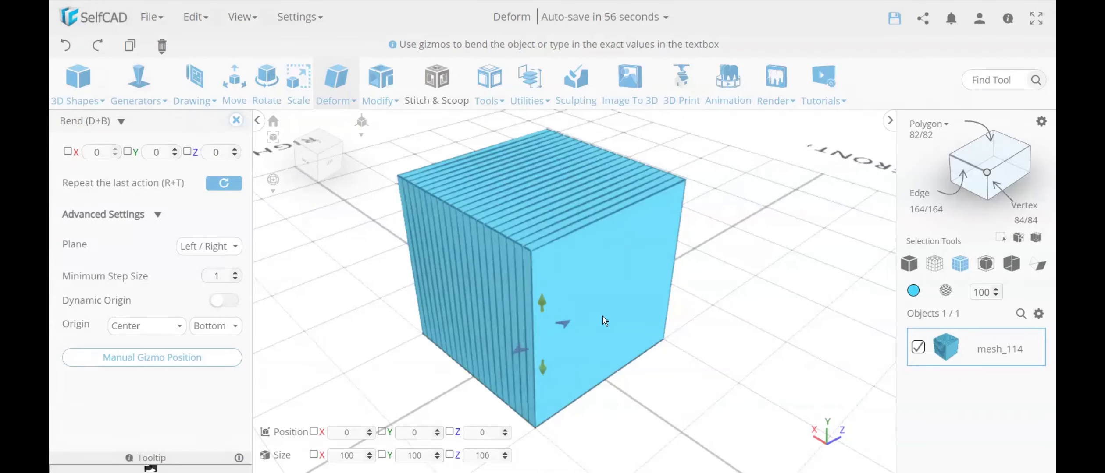
pyautogui.moveTo(567, 324); pyautogui.dragTo(617, 290)
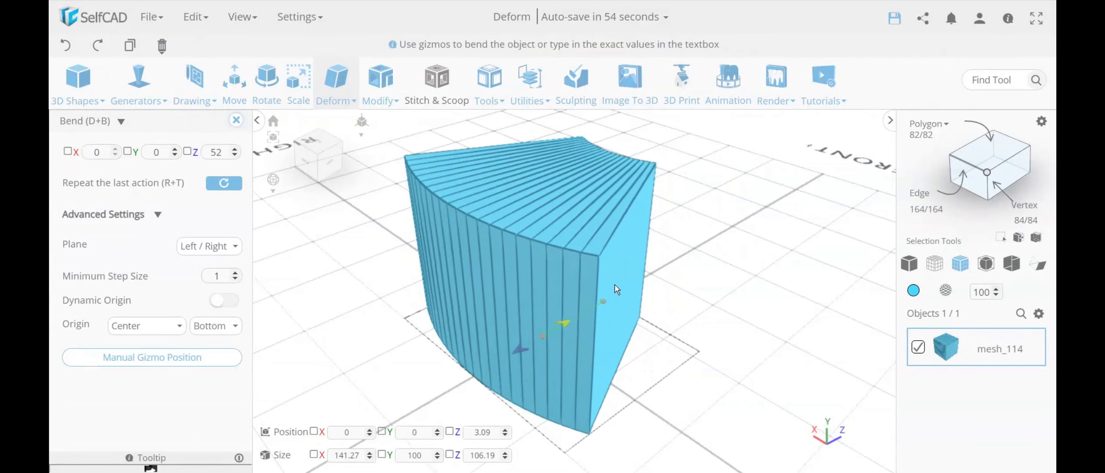
pyautogui.click(236, 121)
# Step: Preview Resolution on the bent cube at detail level 3
pyautogui.moveTo(602, 291); pyautogui.dragTo(577, 290, button='right')
pyautogui.moveTo(380, 87)
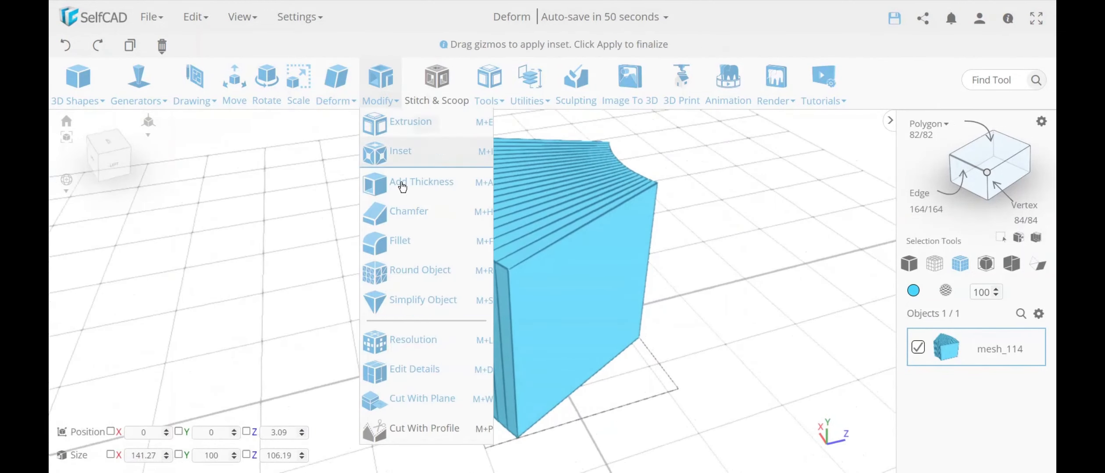
pyautogui.click(421, 341)
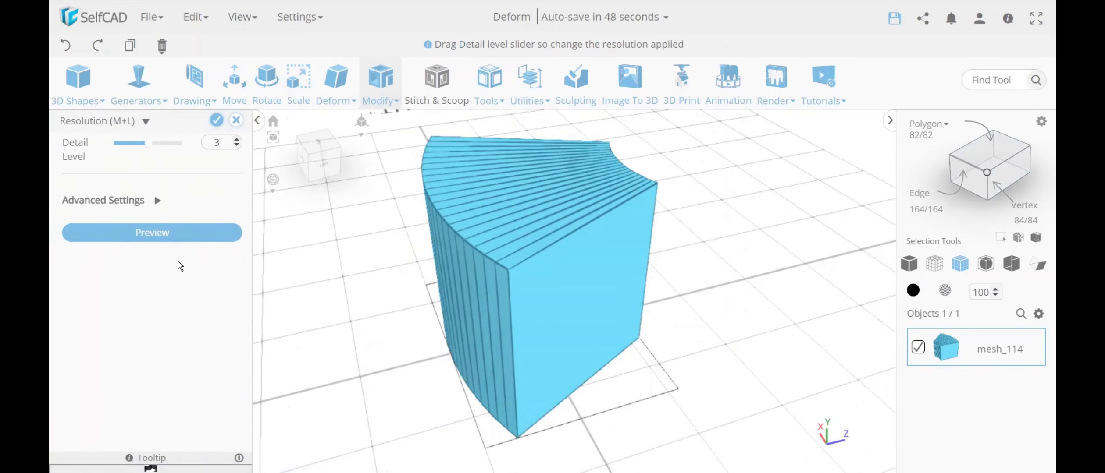
pyautogui.click(160, 235)
pyautogui.moveTo(626, 339); pyautogui.dragTo(524, 307, button='right')
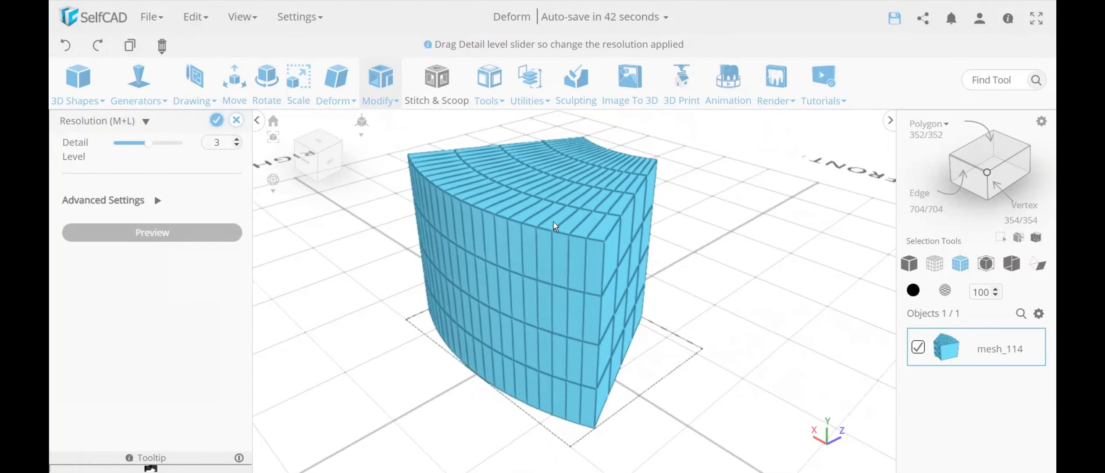
# Step: Set the Resolution detail level to 6 and inspect the bent cube's mesh
pyautogui.moveTo(150, 148); pyautogui.dragTo(196, 147)
pyautogui.moveTo(327, 222); pyautogui.dragTo(605, 298, button='right')
pyautogui.scroll(3, 605, 294)
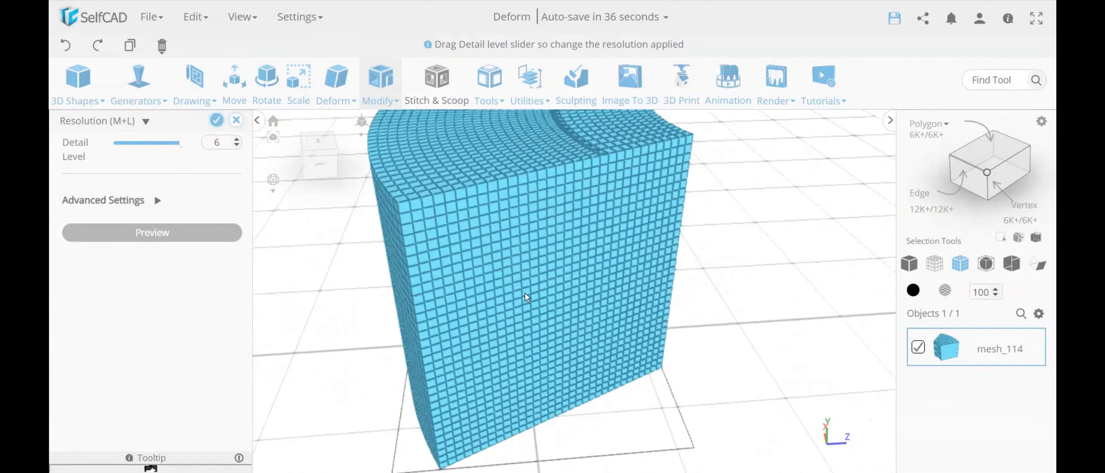
pyautogui.moveTo(524, 292); pyautogui.dragTo(551, 215, button='right')
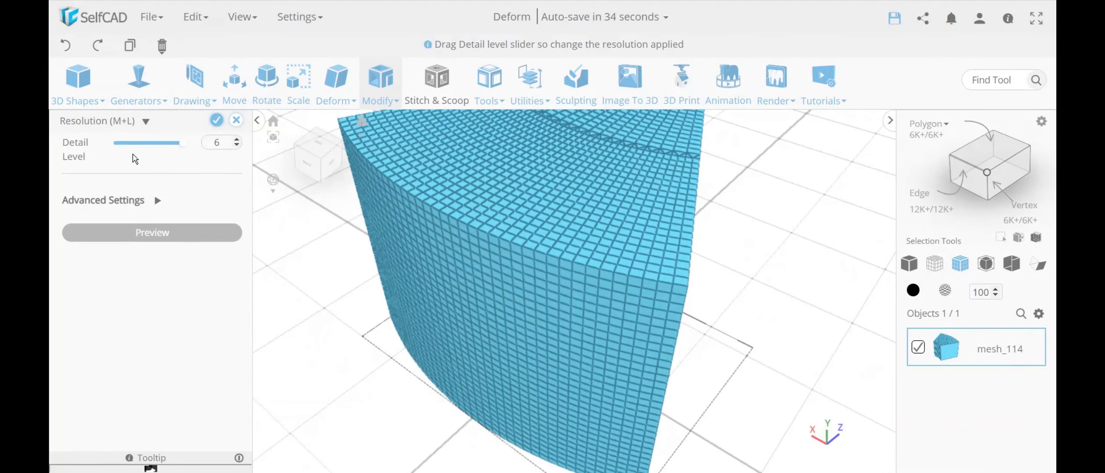
# Step: Set the Resolution detail level to 2 and inspect the bent cube's mesh on its top, curved side and end face
pyautogui.click(124, 143)
pyautogui.moveTo(505, 280); pyautogui.dragTo(425, 291, button='right')
pyautogui.click(237, 140)
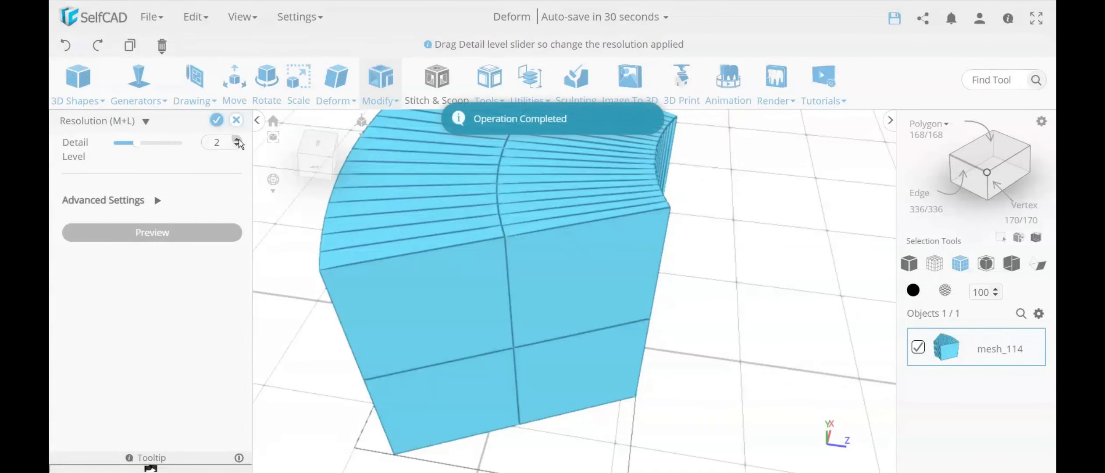
pyautogui.moveTo(532, 336); pyautogui.dragTo(585, 320, button='right')
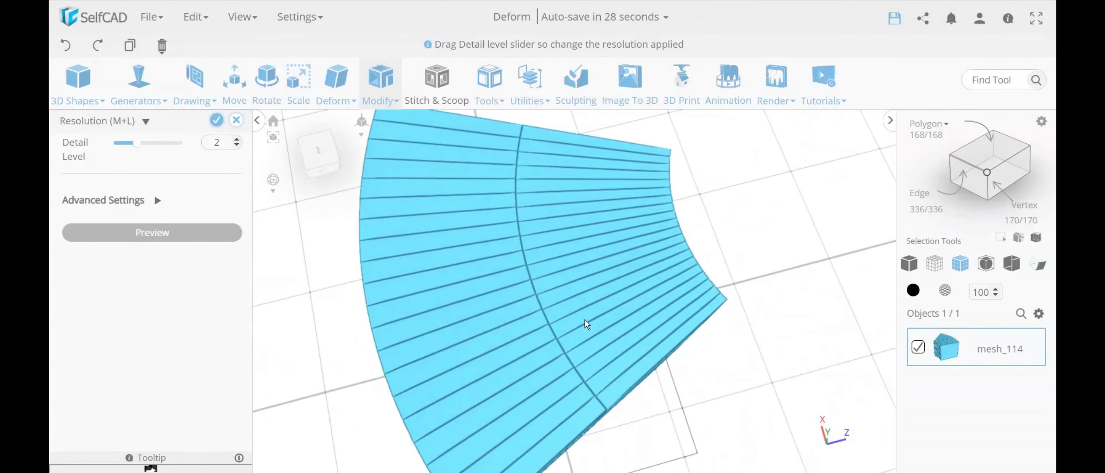
pyautogui.moveTo(528, 184); pyautogui.dragTo(614, 383, button='right')
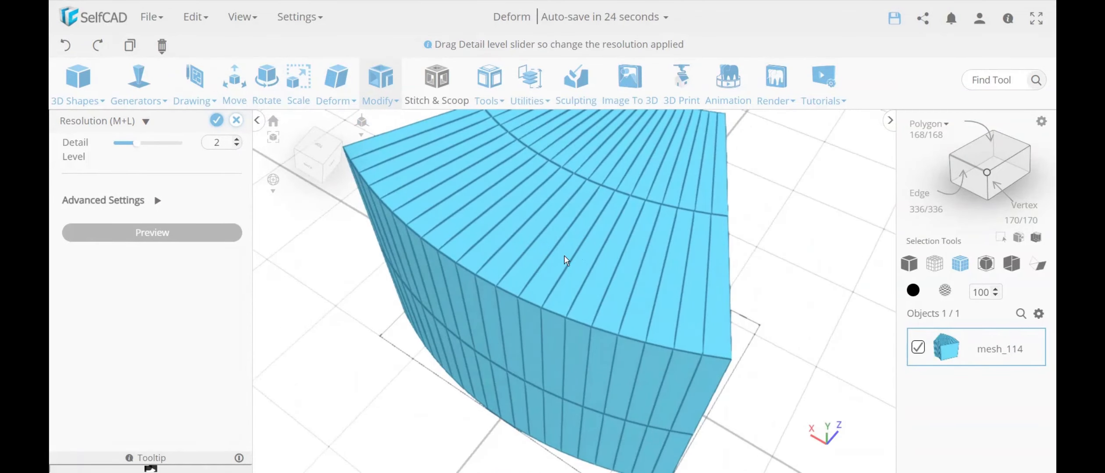
pyautogui.moveTo(586, 281); pyautogui.dragTo(458, 279, button='right')
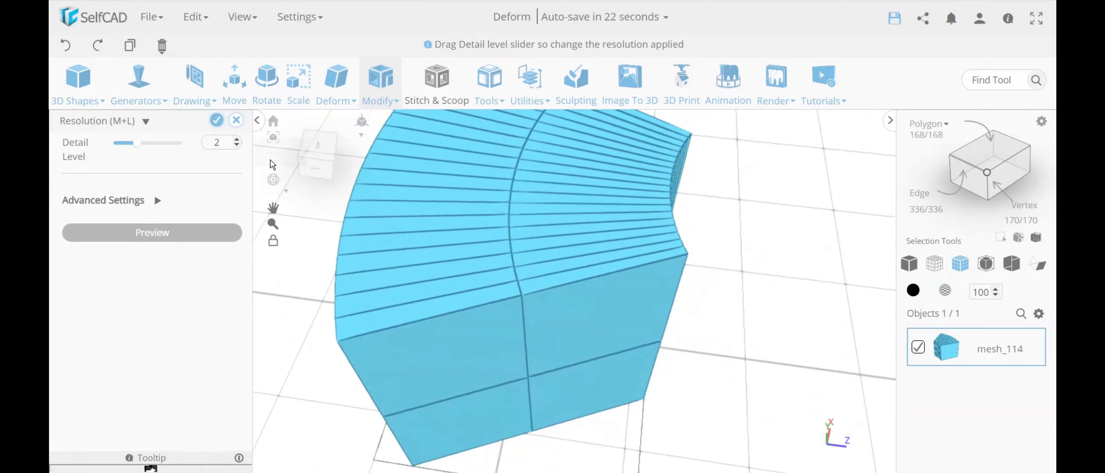
pyautogui.click(237, 121)
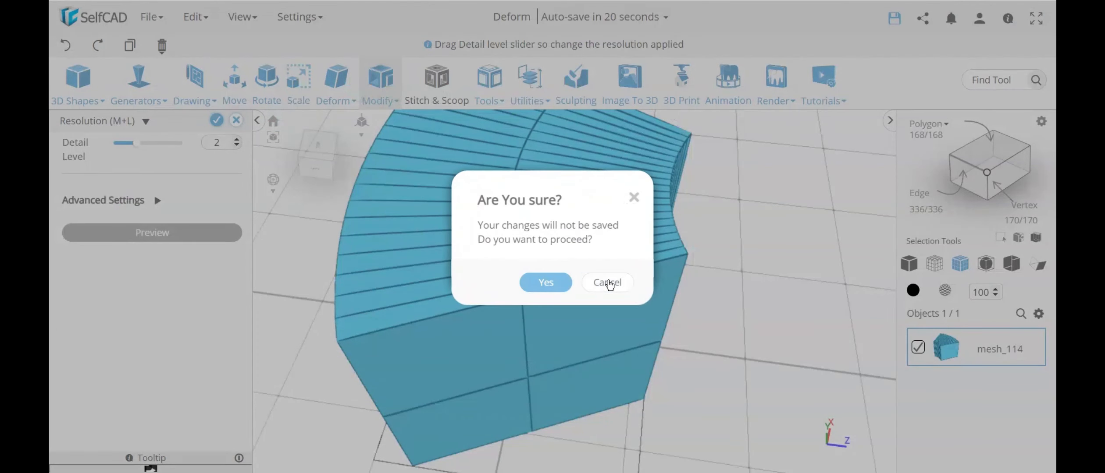
pyautogui.click(609, 285)
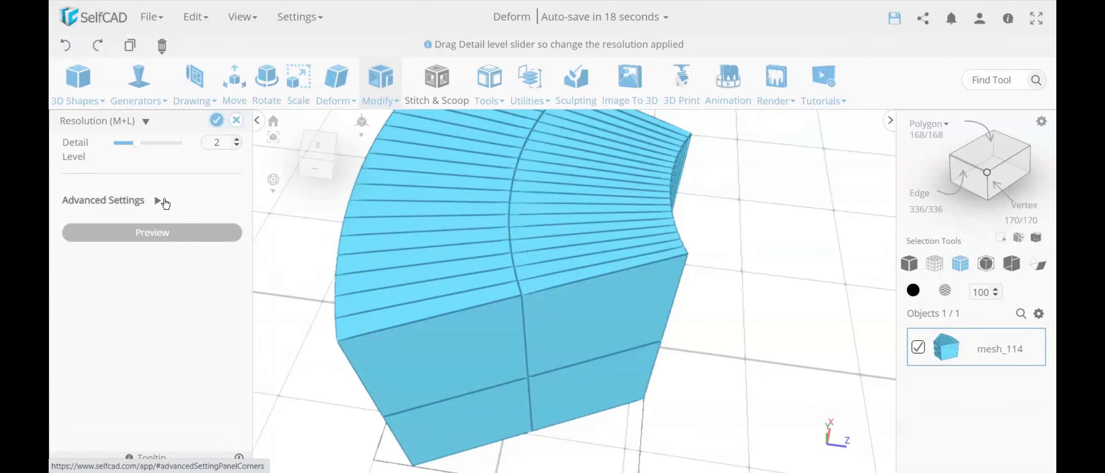
# Step: Turn on Uniform for the Resolution, inspect the bent cube's mesh and discard the changes
pyautogui.click(160, 206)
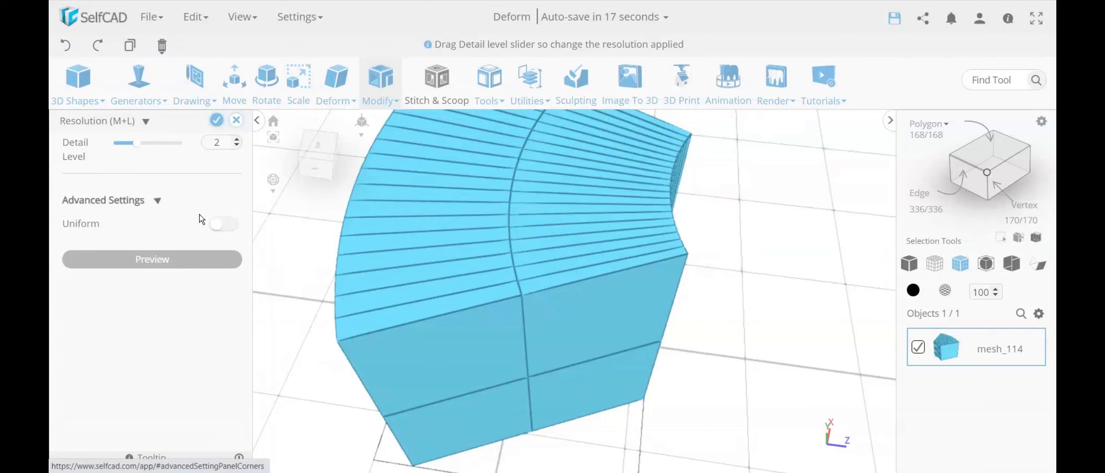
pyautogui.click(224, 231)
pyautogui.moveTo(482, 263); pyautogui.dragTo(381, 267)
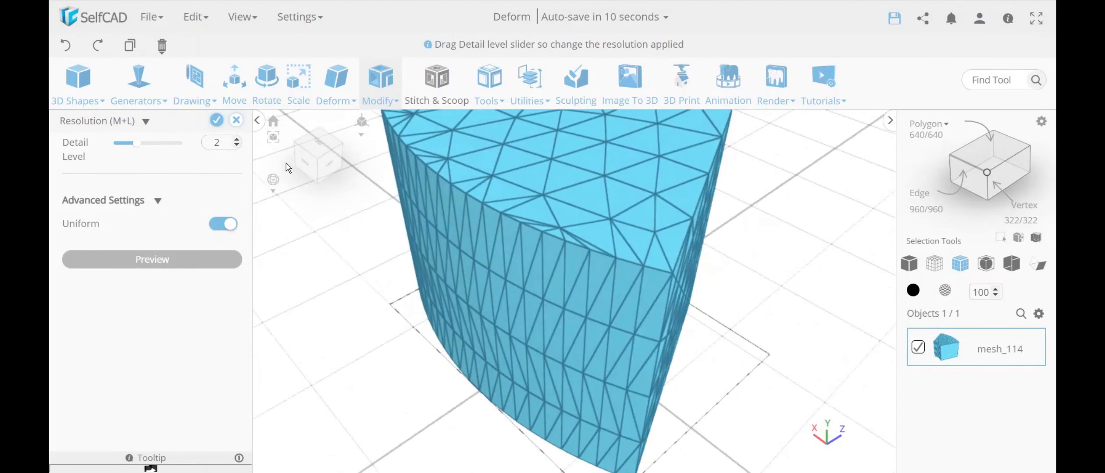
pyautogui.click(235, 121)
pyautogui.click(549, 259)
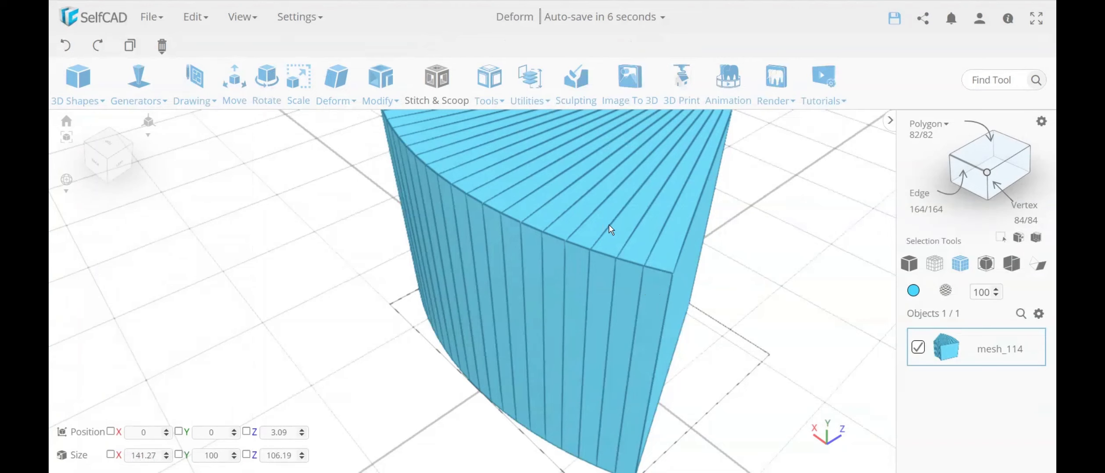
# Step: Preview Round Object at smoothness 3 on the bent cube, inspect the mesh from several sides and discard the changes
pyautogui.click(381, 86)
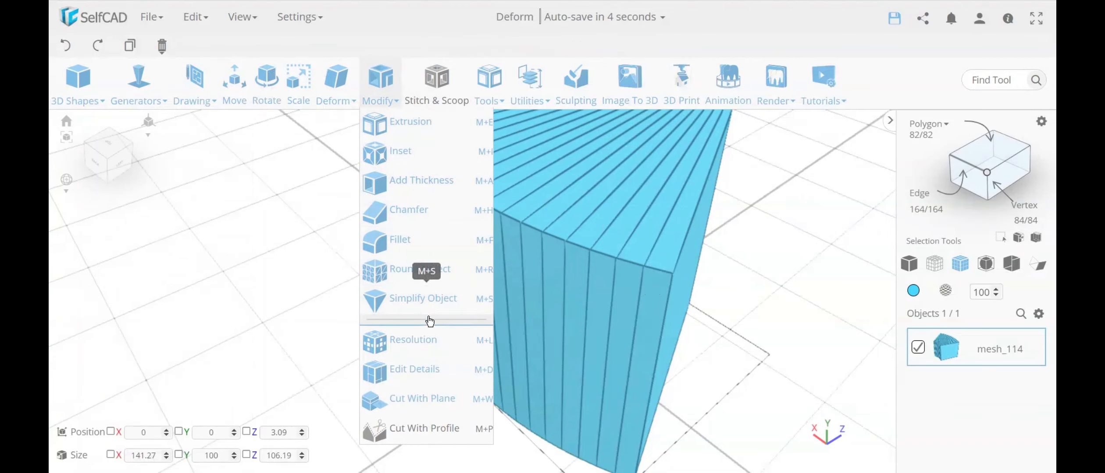
pyautogui.click(420, 270)
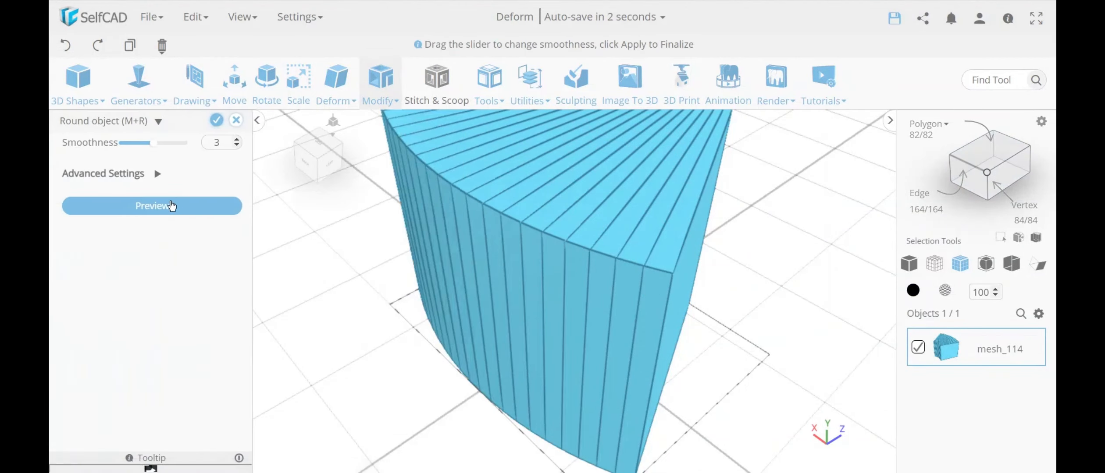
pyautogui.moveTo(446, 278); pyautogui.dragTo(486, 289, button='right')
pyautogui.scroll(4, 509, 228)
pyautogui.scroll(-3, 508, 227)
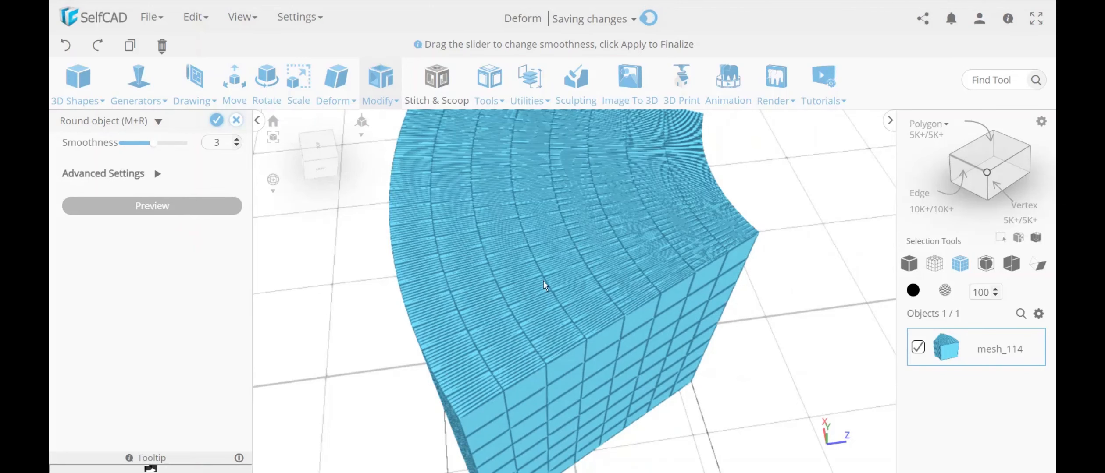
pyautogui.moveTo(543, 281); pyautogui.dragTo(706, 264, button='right')
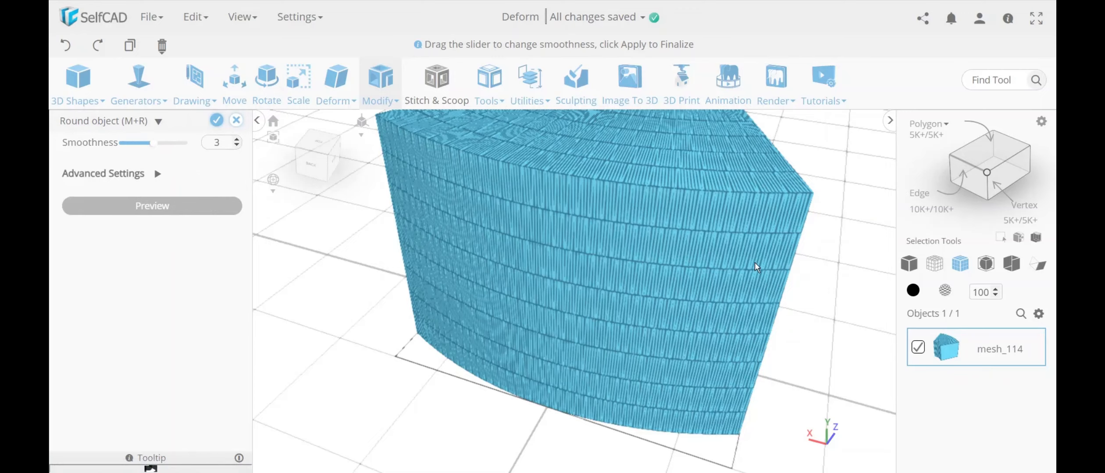
pyautogui.moveTo(755, 262); pyautogui.dragTo(307, 239, button='right')
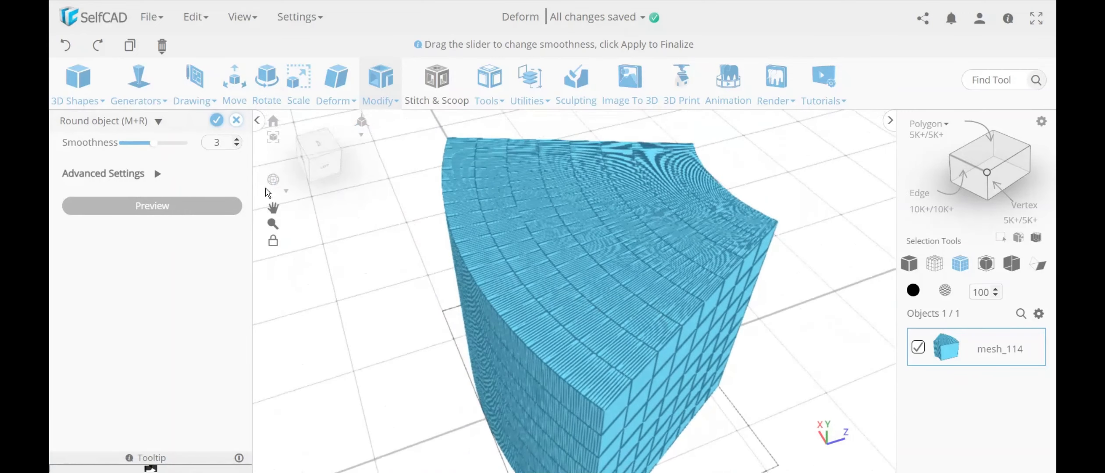
pyautogui.click(235, 121)
pyautogui.click(550, 281)
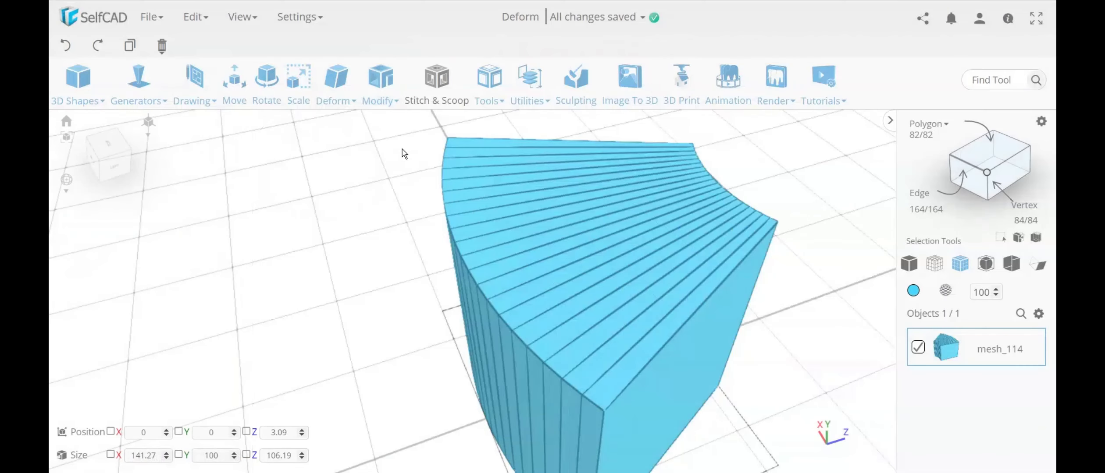
# Step: Preview Resolution at detail level 2 with Uniform on for the bent cube and discard the changes
pyautogui.click(381, 102)
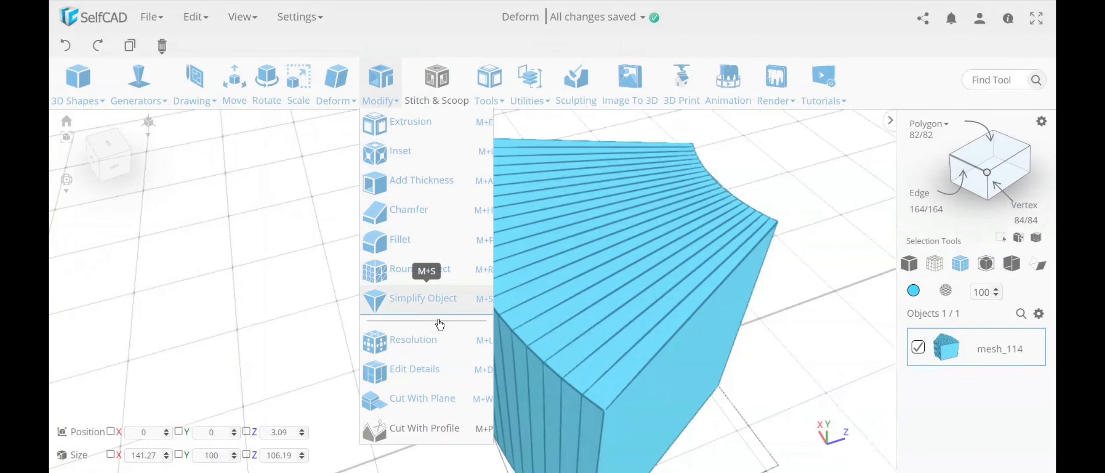
pyautogui.click(430, 335)
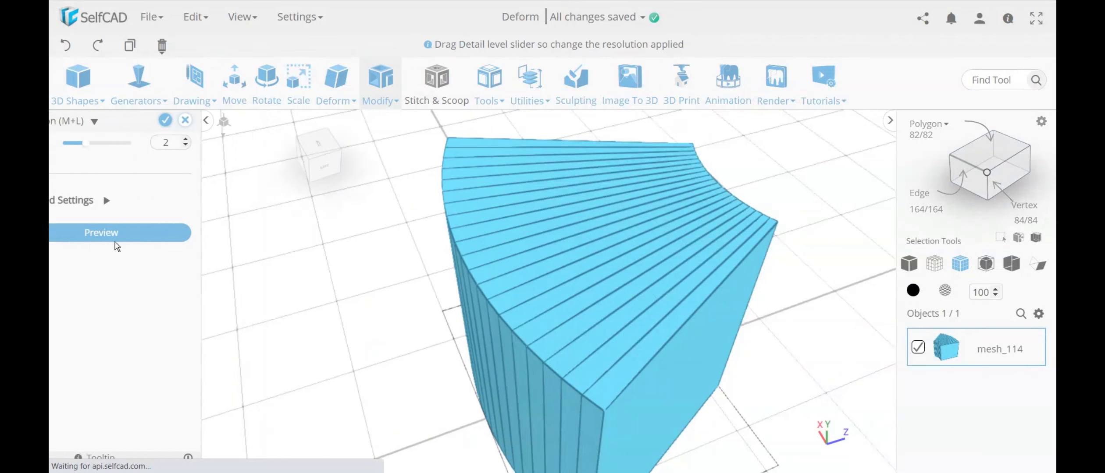
pyautogui.click(158, 201)
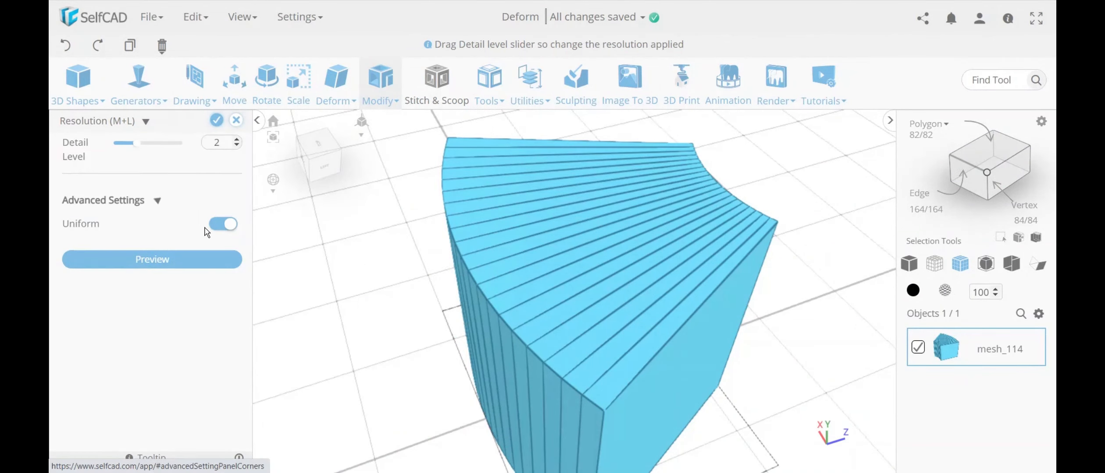
pyautogui.click(227, 223)
pyautogui.click(232, 226)
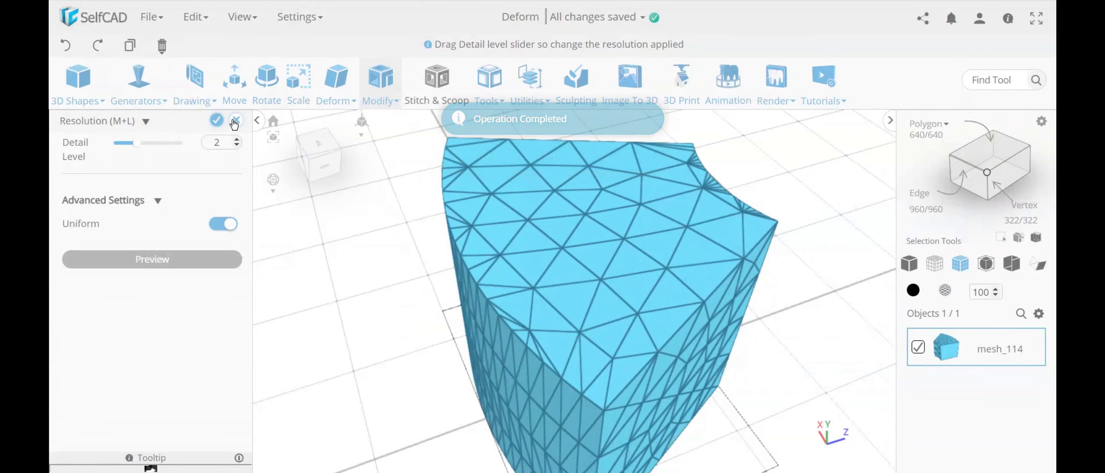
pyautogui.click(236, 120)
pyautogui.click(532, 289)
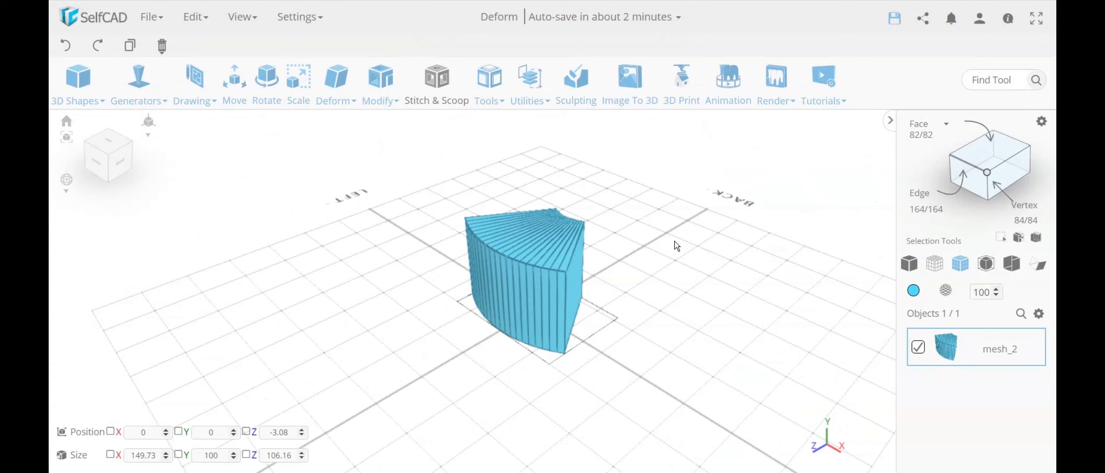
# Step: Delete the bent cube and start the Line drawing tool on the Bottom / Top plane
pyautogui.click(380, 85)
pyautogui.press('Delete')
pyautogui.press('Return')
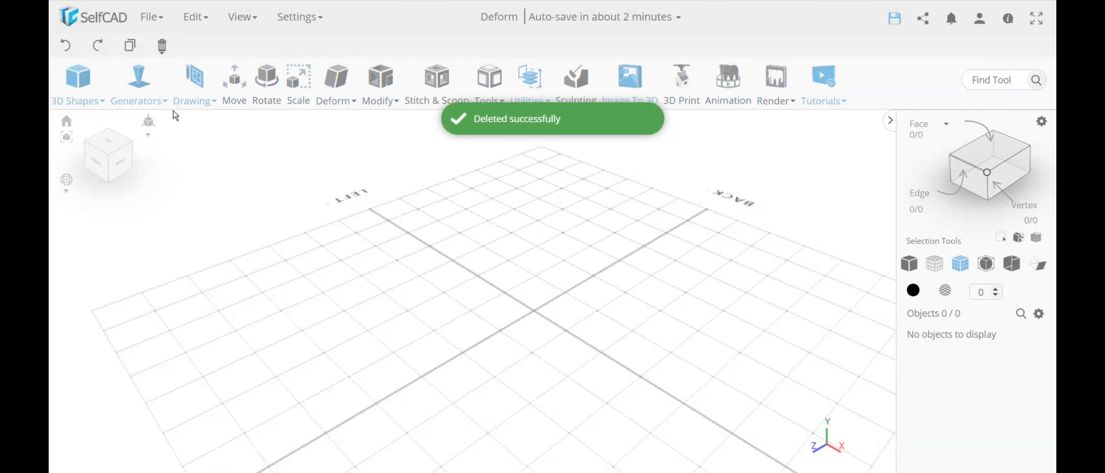
pyautogui.moveTo(193, 94)
pyautogui.click(212, 153)
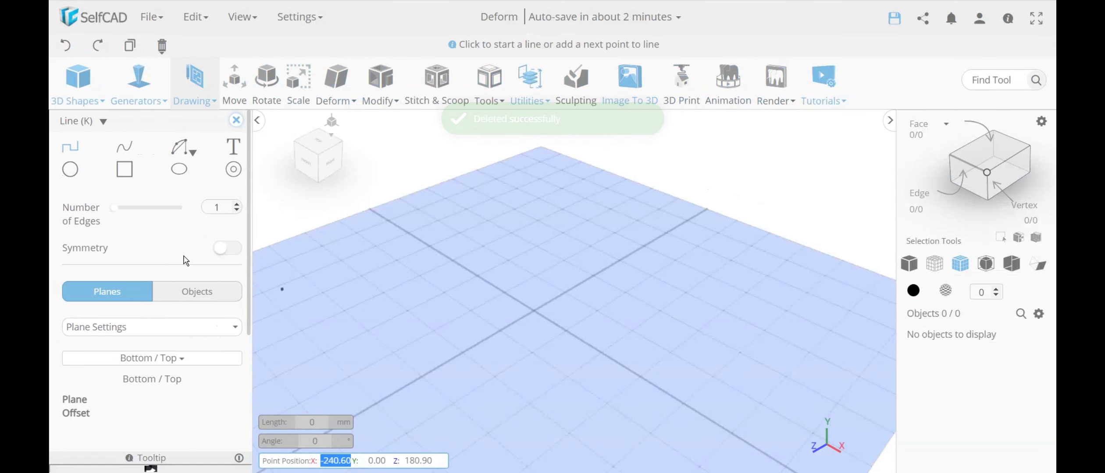
pyautogui.click(424, 319)
pyautogui.click(429, 317)
pyautogui.click(433, 315)
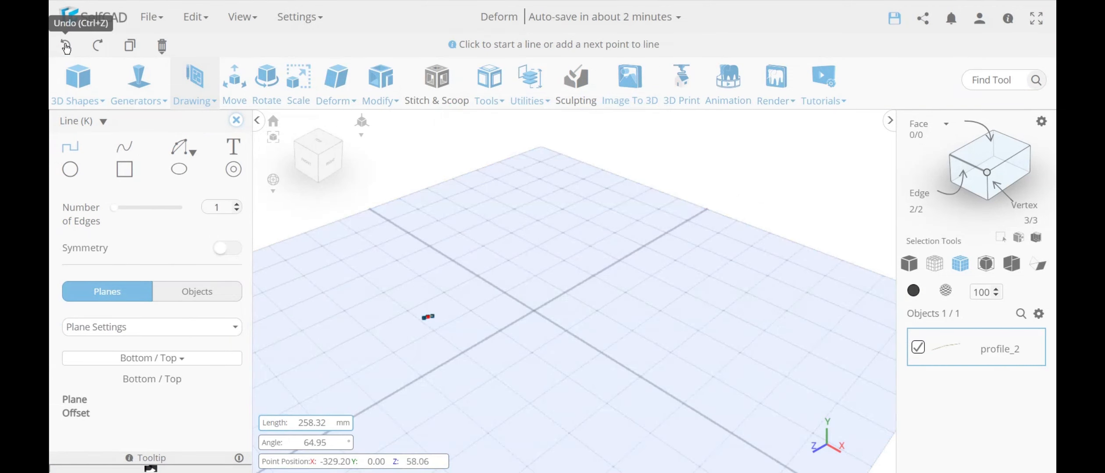
pyautogui.click(66, 45)
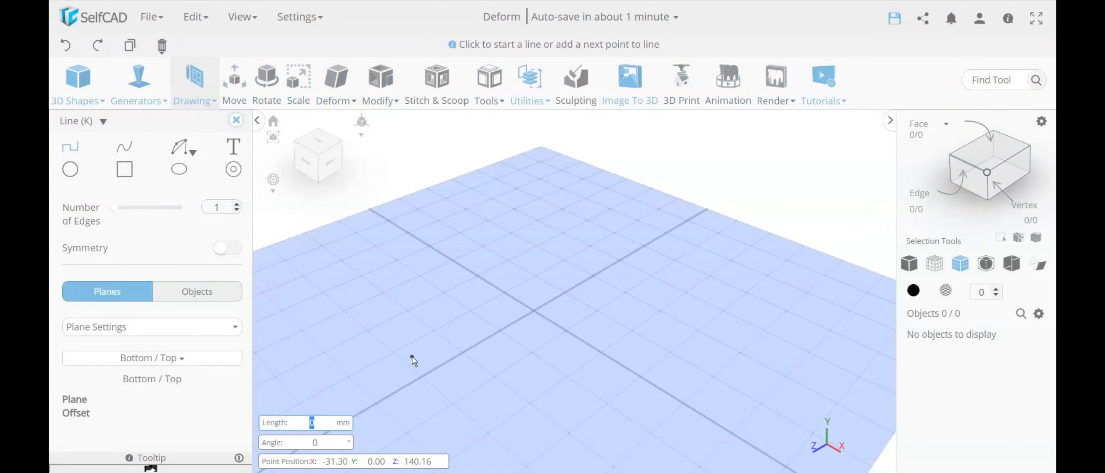
# Step: Draw an open two-segment line profile with a bend on the ground plane, its first segment about 247 mm long
pyautogui.click(412, 357)
pyautogui.click(613, 287)
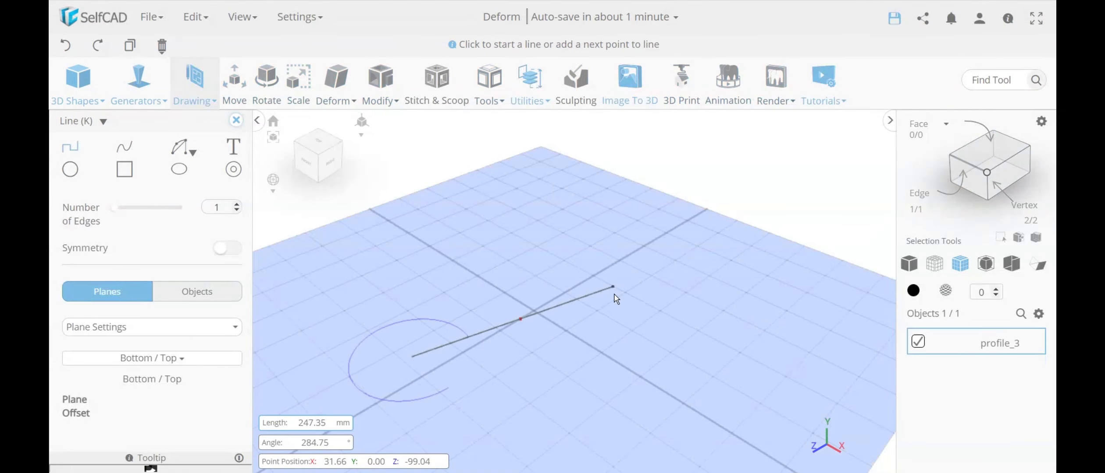
pyautogui.doubleClick(740, 443)
pyautogui.click(235, 120)
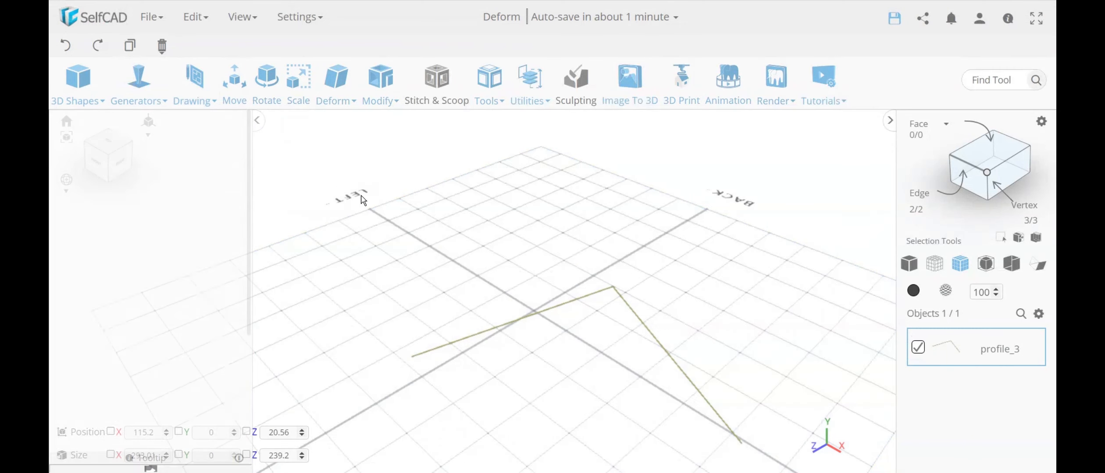
# Step: Round the two-segment line profile with Round Object, trying different smoothness levels and applying smoothness 4
pyautogui.click(392, 100)
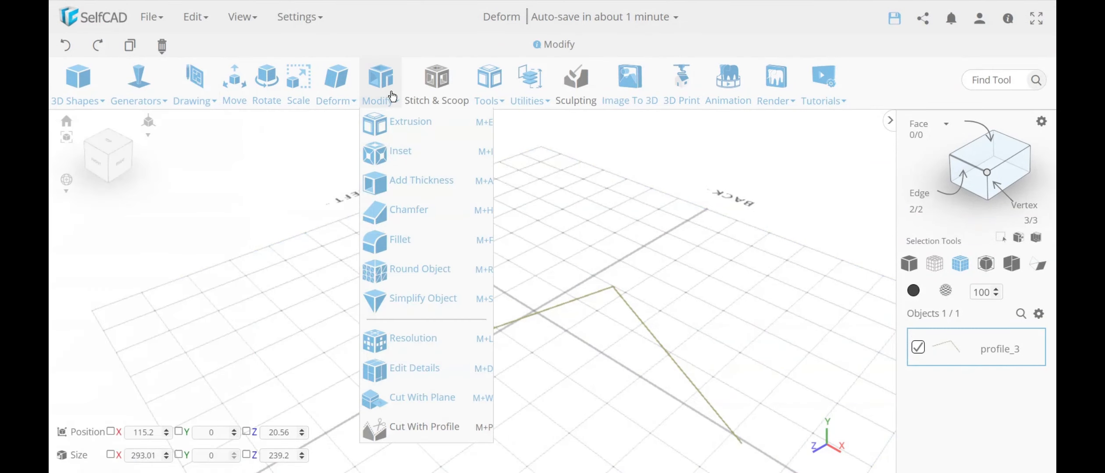
pyautogui.click(423, 270)
pyautogui.click(172, 178)
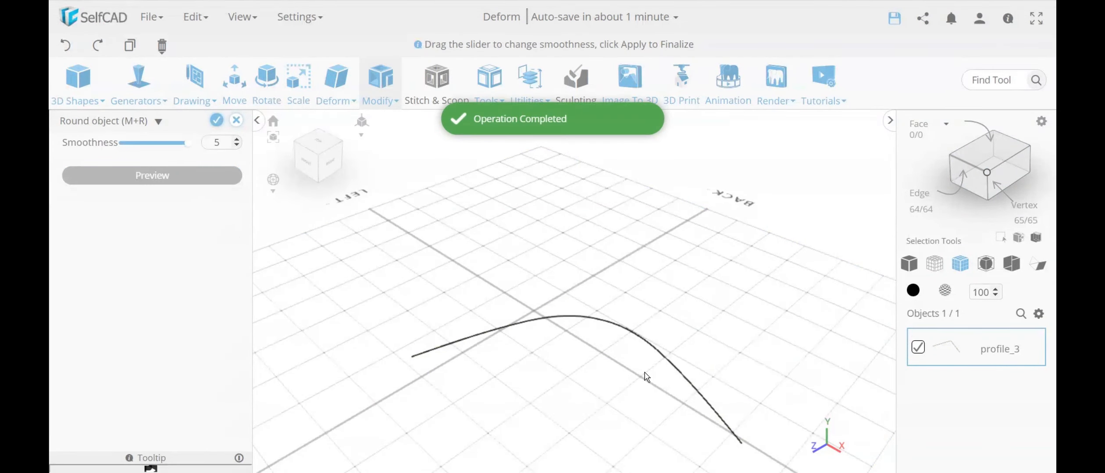
pyautogui.click(133, 143)
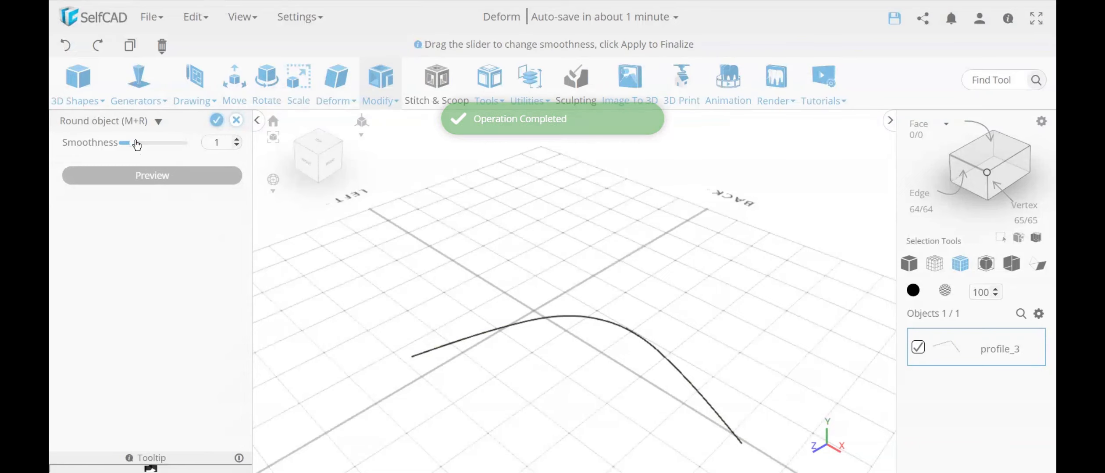
pyautogui.moveTo(132, 144); pyautogui.dragTo(183, 151)
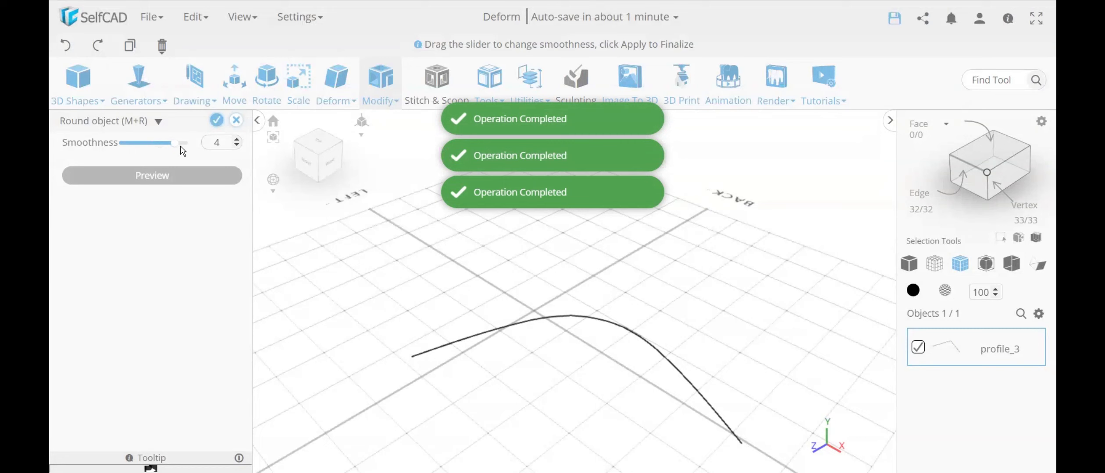
pyautogui.click(216, 120)
# Step: Switch to vertex selection and inspect the points along the rounded line profile
pyautogui.click(376, 91)
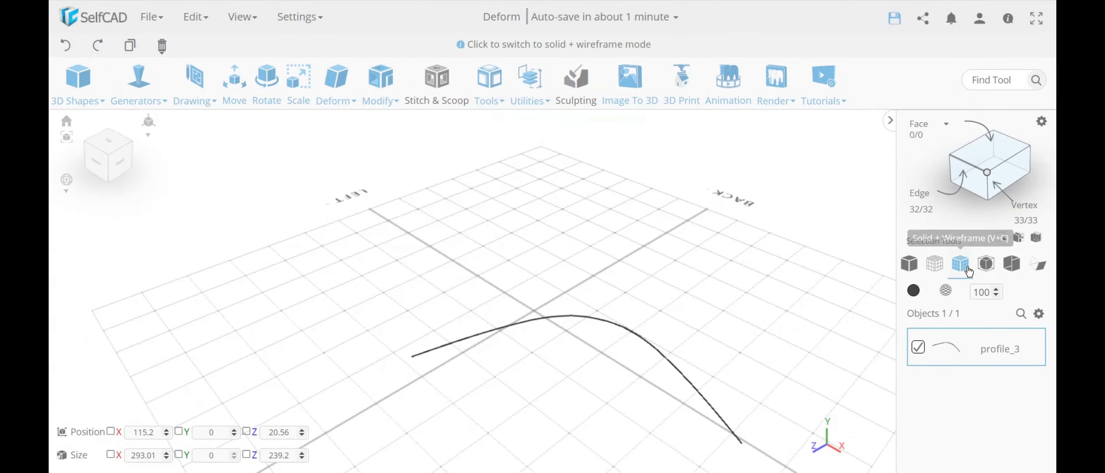
pyautogui.click(986, 172)
pyautogui.moveTo(573, 356)
pyautogui.mouseDown()
pyautogui.moveTo(548, 364)
pyautogui.moveTo(593, 364)
pyautogui.mouseUp()
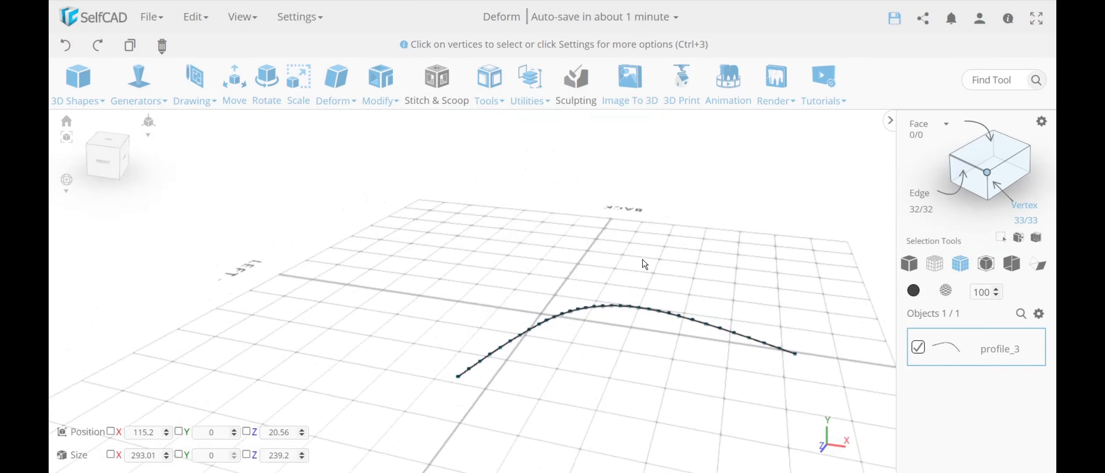